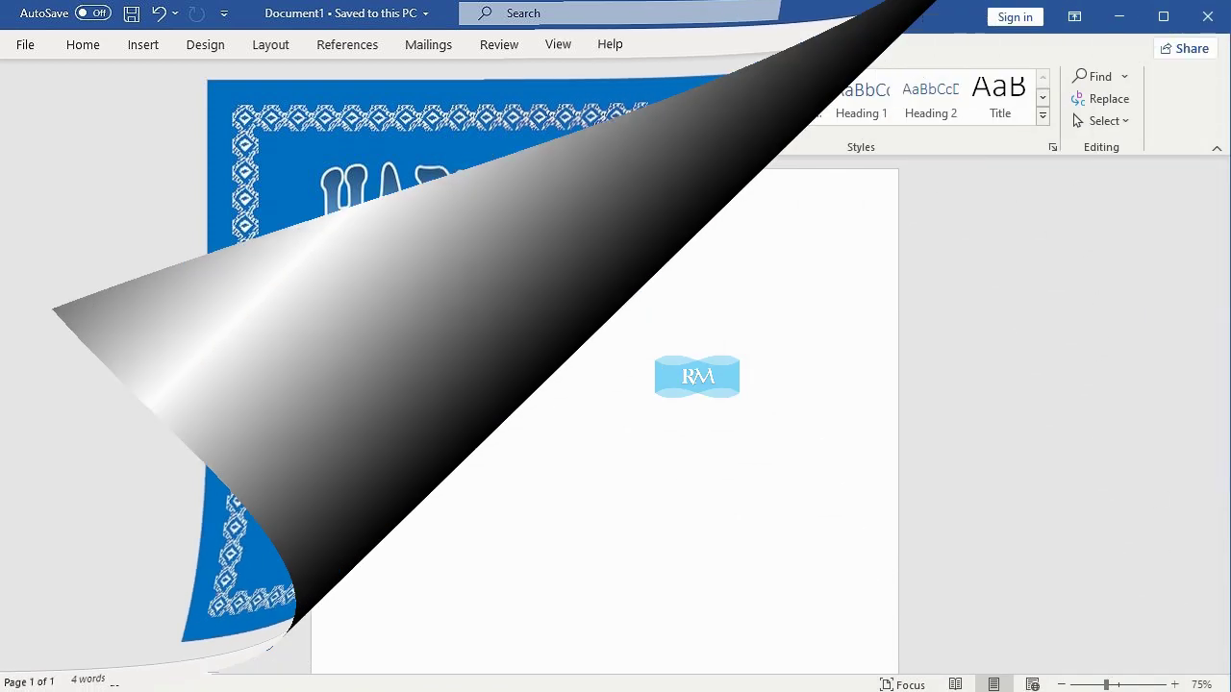
Set the page to B5 paper size in landscape orientation
{"action": "left_click", "coordinate": [267, 48]}
{"action": "left_click", "coordinate": [134, 118]}
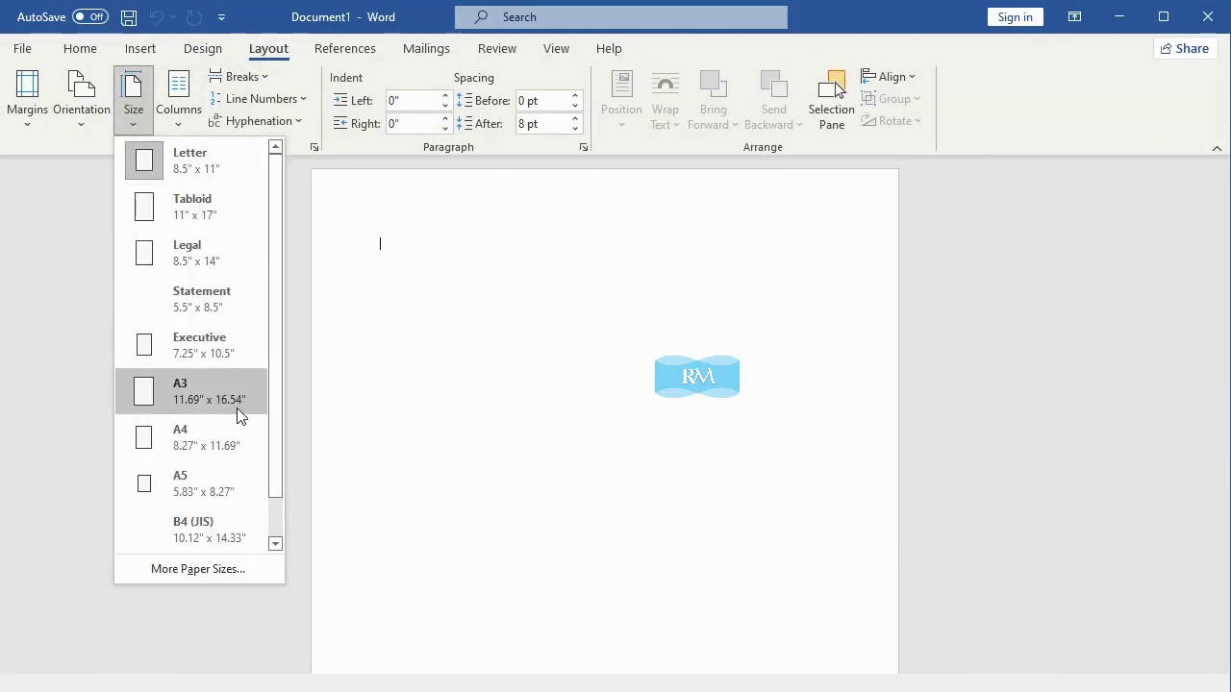
{"action": "scroll", "coordinate": [237, 423], "scroll_direction": "down", "scroll_amount": 1}
{"action": "left_click", "coordinate": [223, 537]}
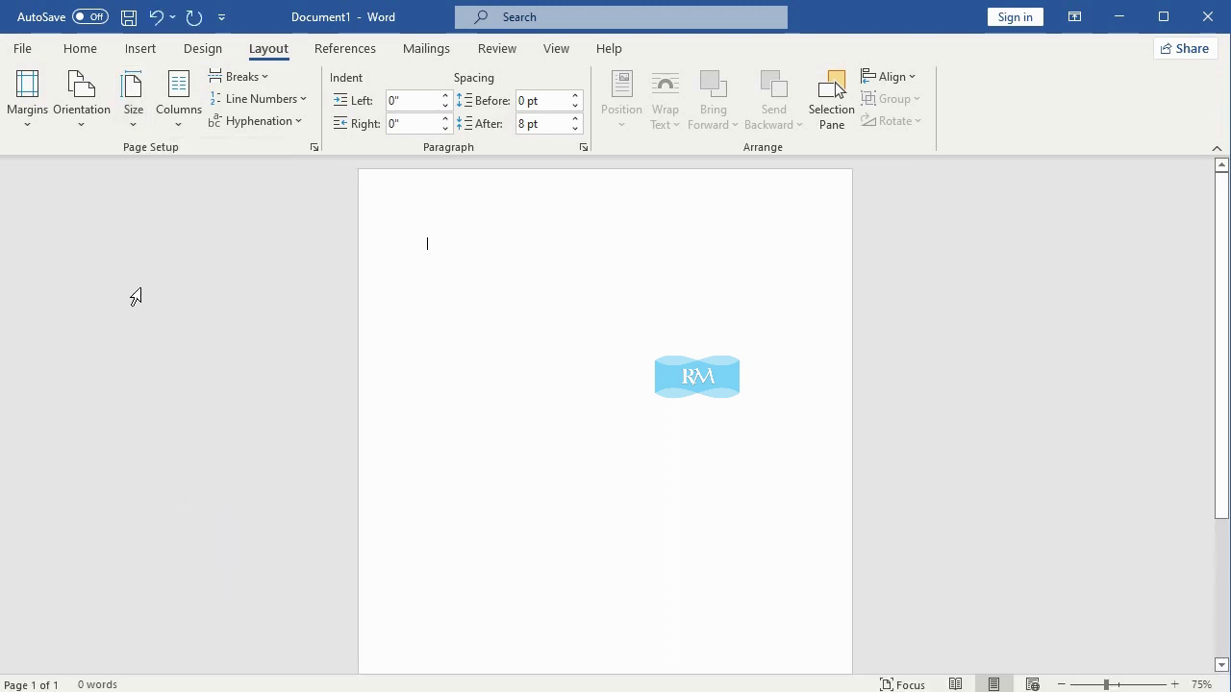
{"action": "left_click", "coordinate": [83, 120]}
{"action": "left_click", "coordinate": [114, 209]}
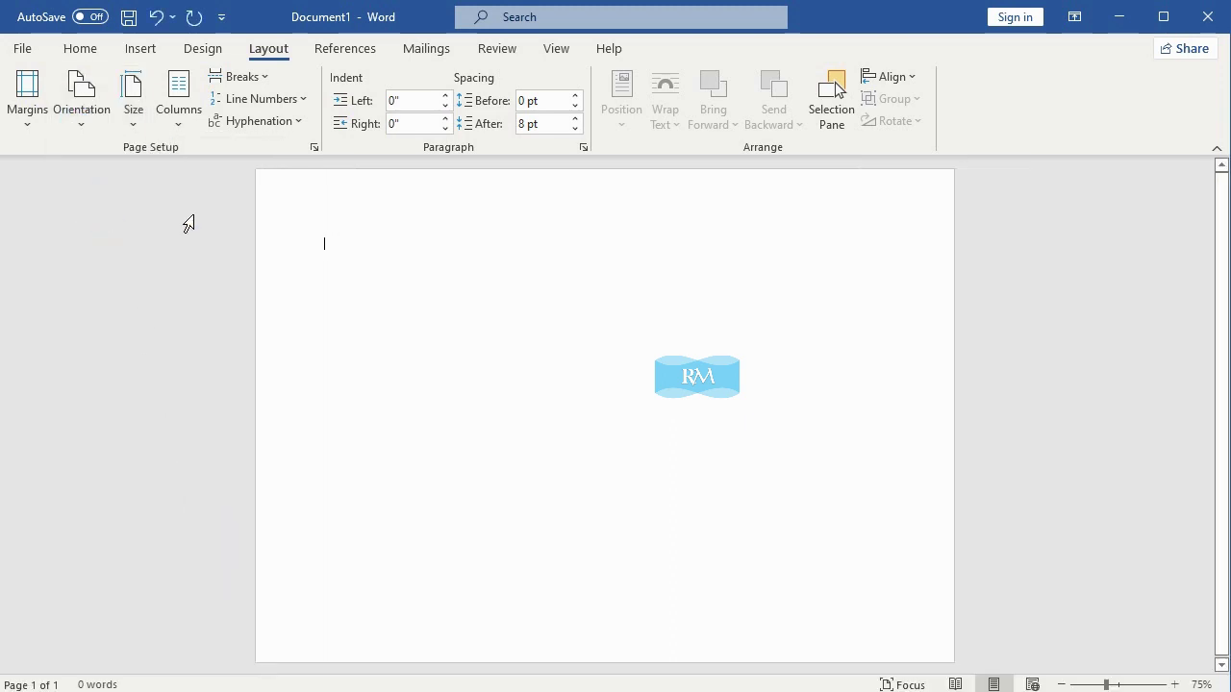
Apply a blue diamond-patterned art border around all four page edges
{"action": "left_click", "coordinate": [203, 49]}
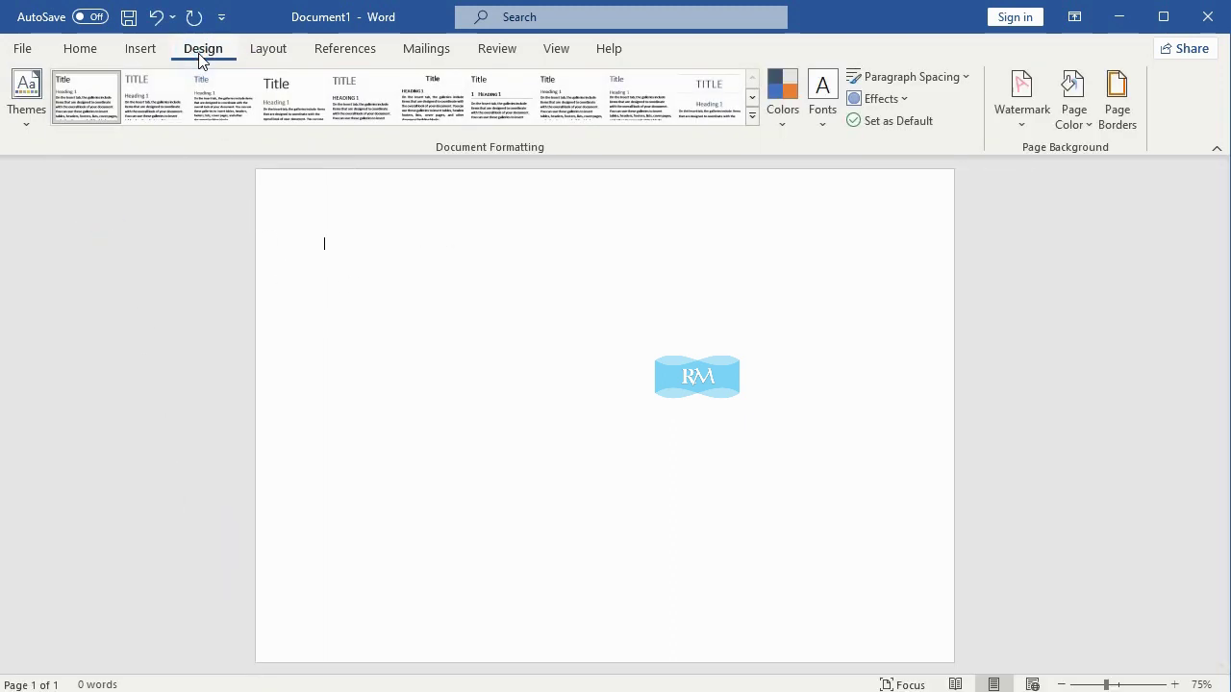
{"action": "left_click", "coordinate": [1116, 96]}
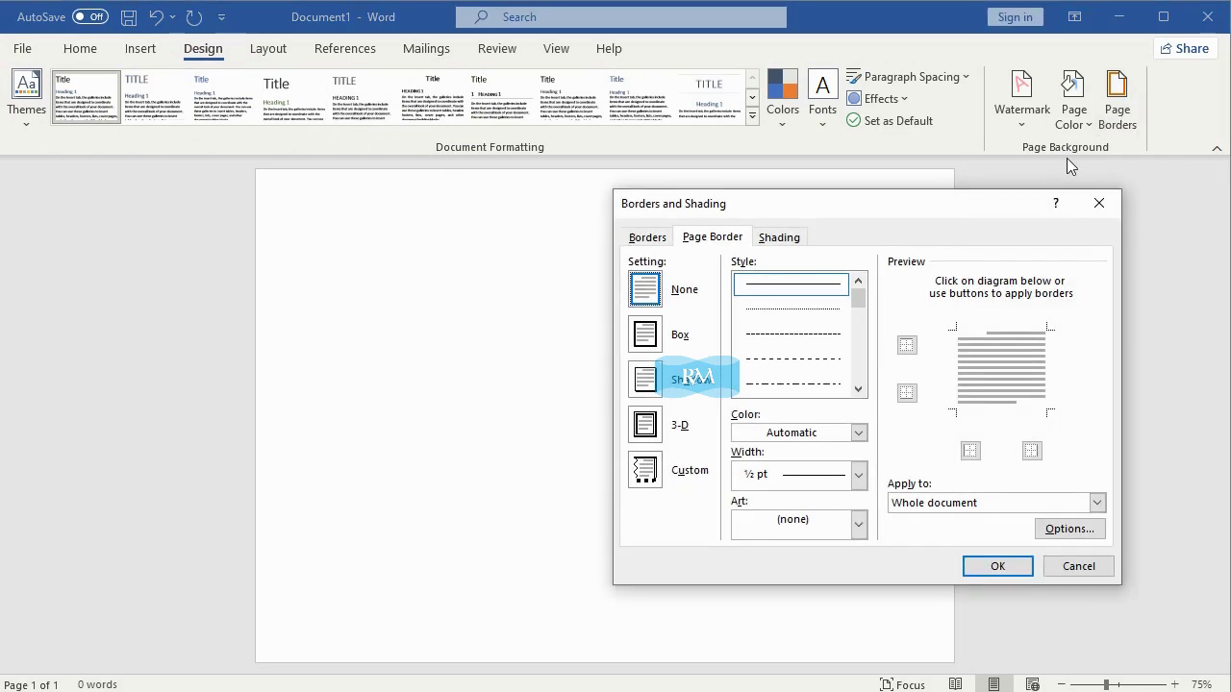
{"action": "left_click", "coordinate": [857, 524]}
{"action": "scroll", "coordinate": [816, 598], "scroll_direction": "down", "scroll_amount": 5}
{"action": "scroll", "coordinate": [815, 598], "scroll_direction": "down", "scroll_amount": 5}
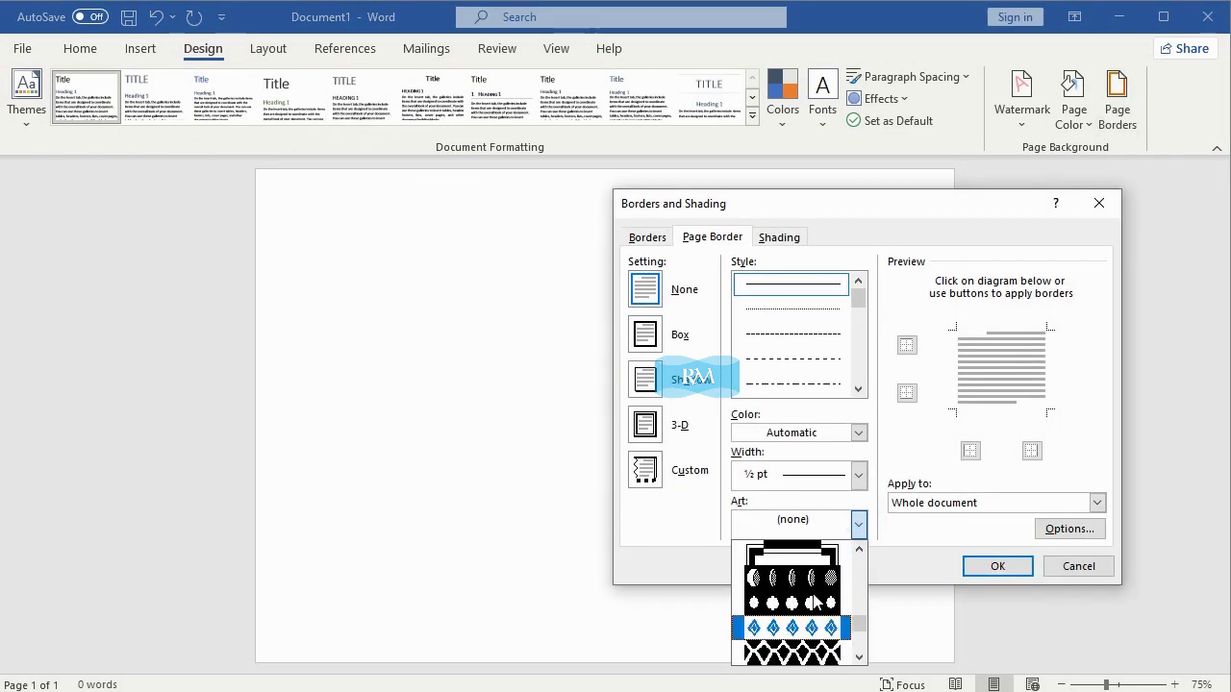
{"action": "scroll", "coordinate": [815, 598], "scroll_direction": "down", "scroll_amount": 5}
{"action": "scroll", "coordinate": [816, 598], "scroll_direction": "up", "scroll_amount": 3}
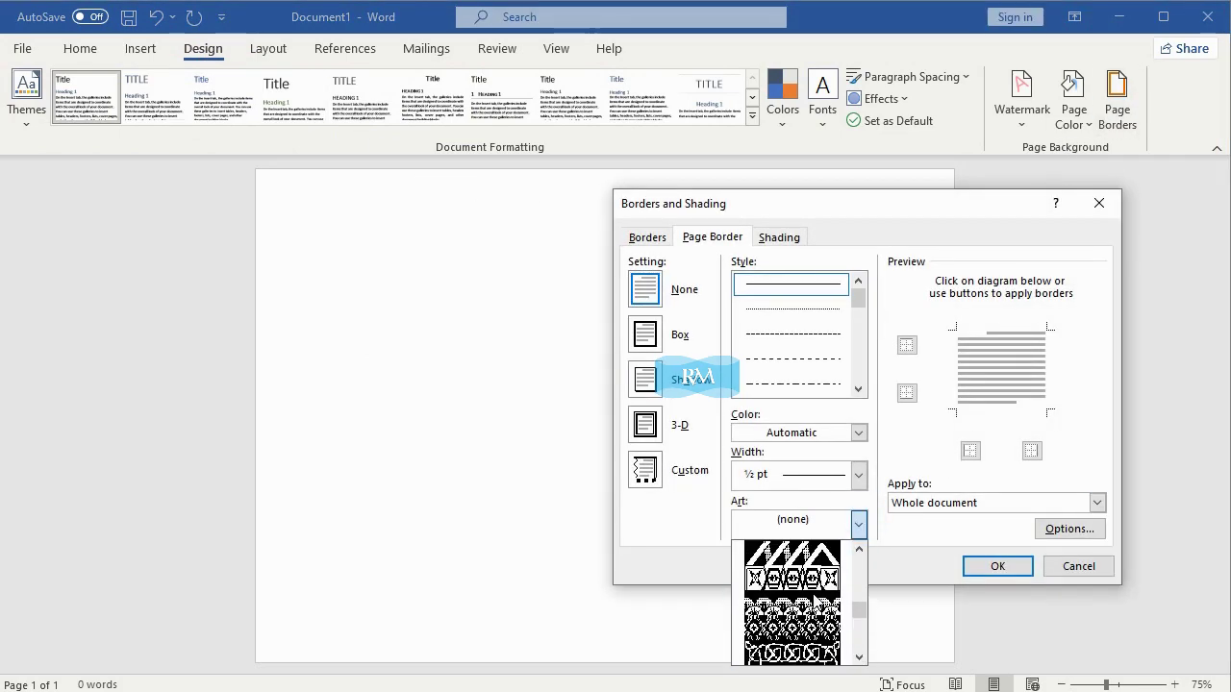
{"action": "left_click", "coordinate": [810, 629]}
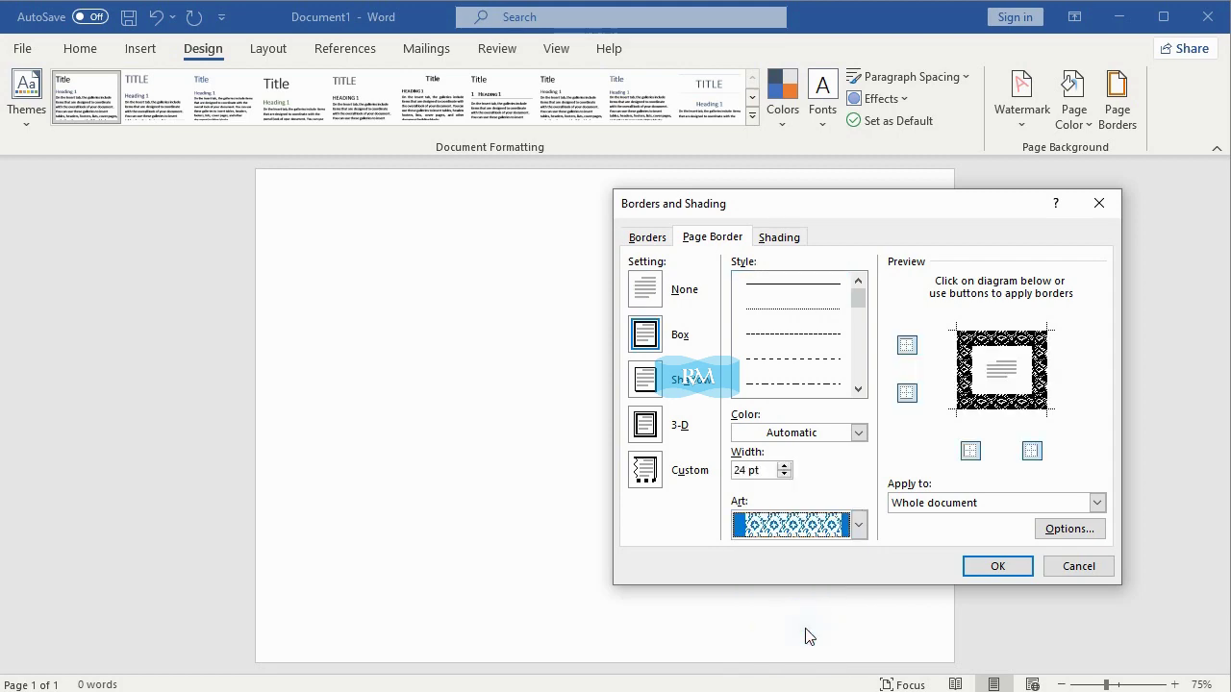
{"action": "left_click", "coordinate": [857, 434]}
{"action": "left_click", "coordinate": [855, 642]}
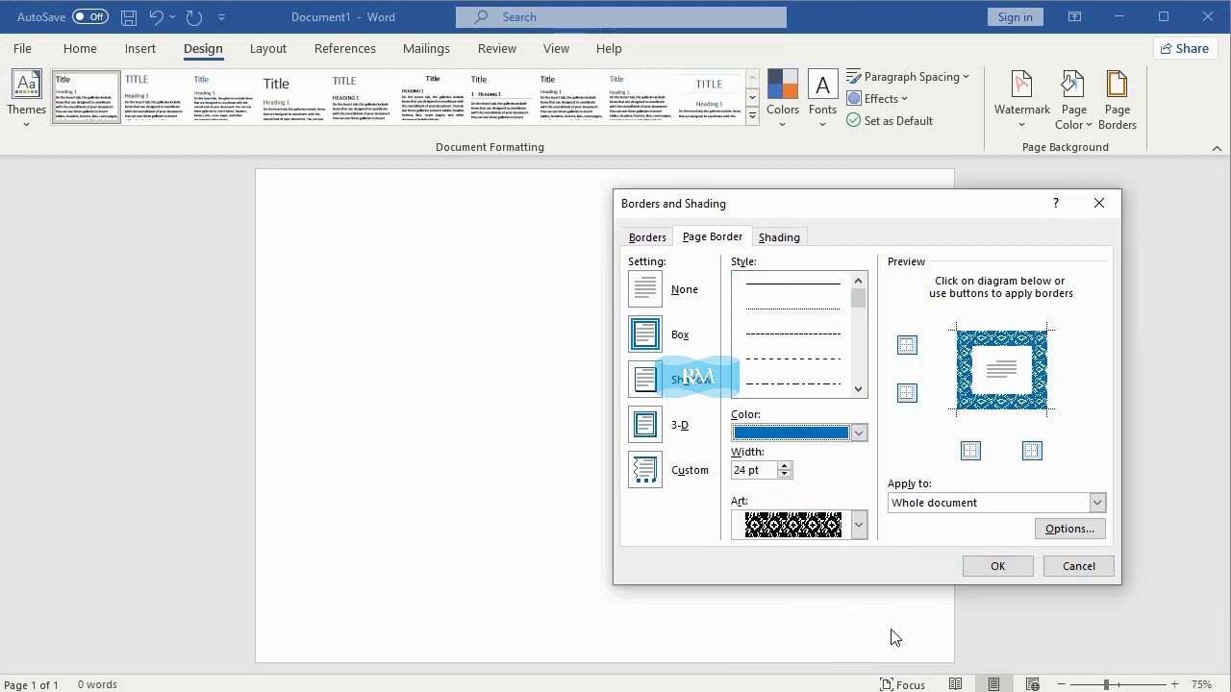
{"action": "left_click", "coordinate": [996, 567]}
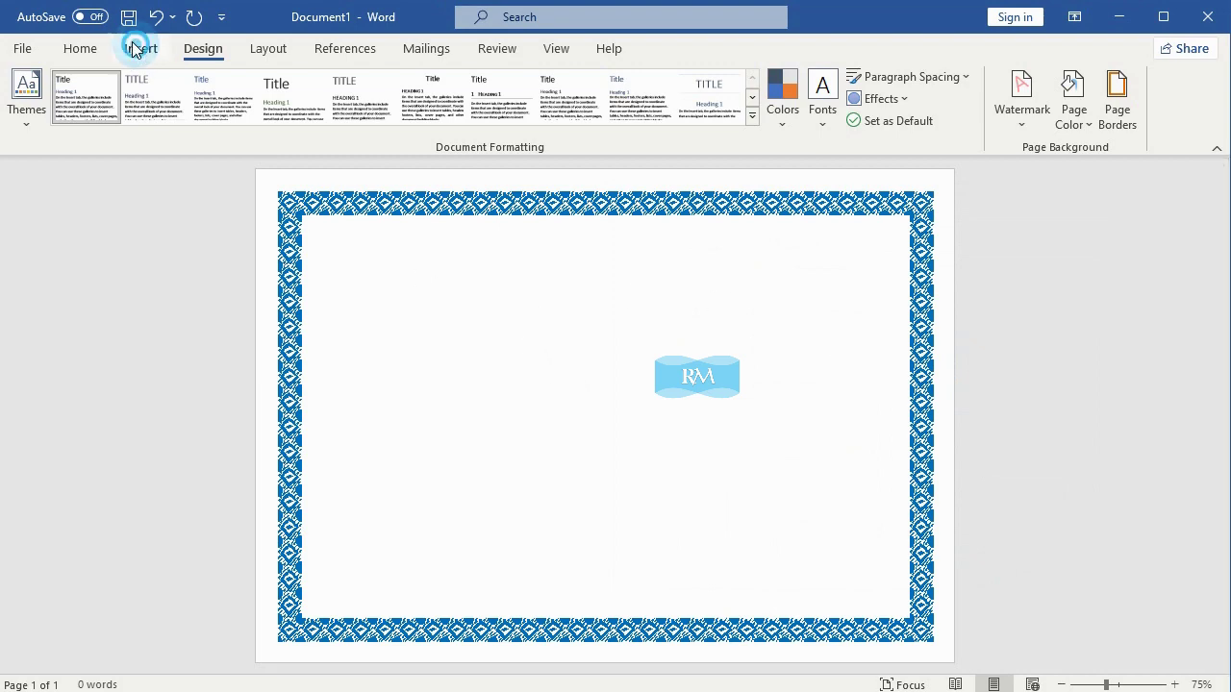
{"action": "left_click", "coordinate": [140, 48]}
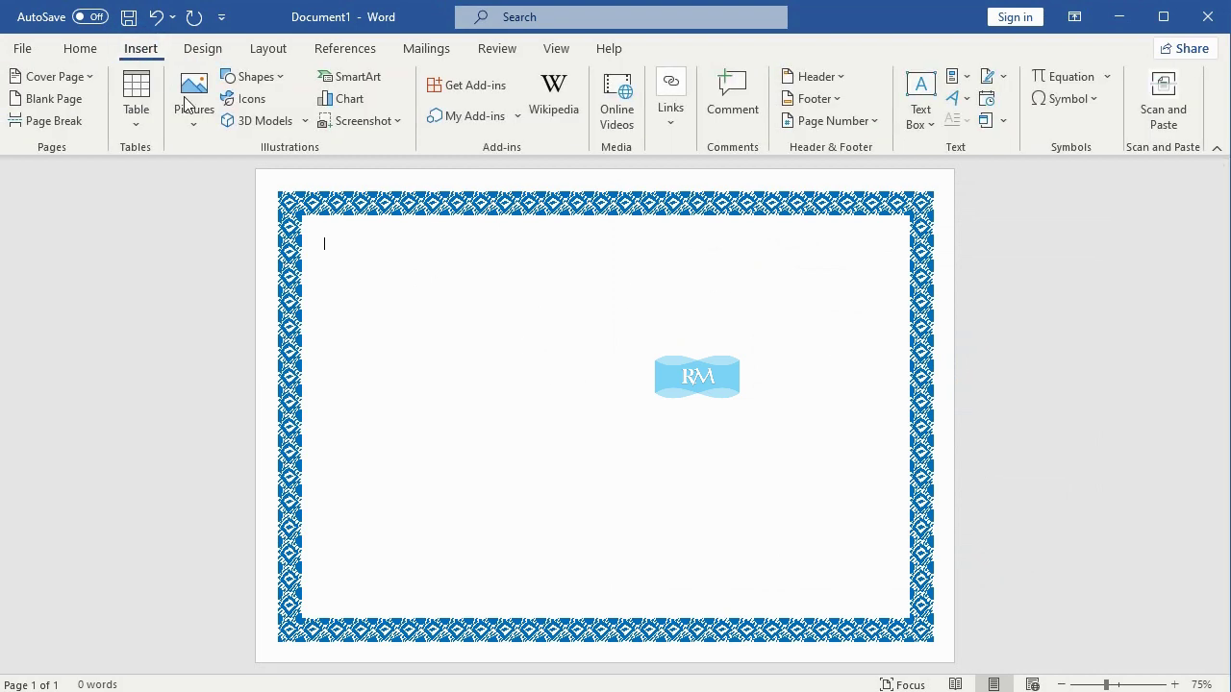
Draw a rectangle and stretch it to cover the whole page
{"action": "left_click", "coordinate": [281, 77]}
{"action": "left_click", "coordinate": [231, 260]}
{"action": "left_click_drag", "start_coordinate": [272, 185], "coordinate": [952, 660]}
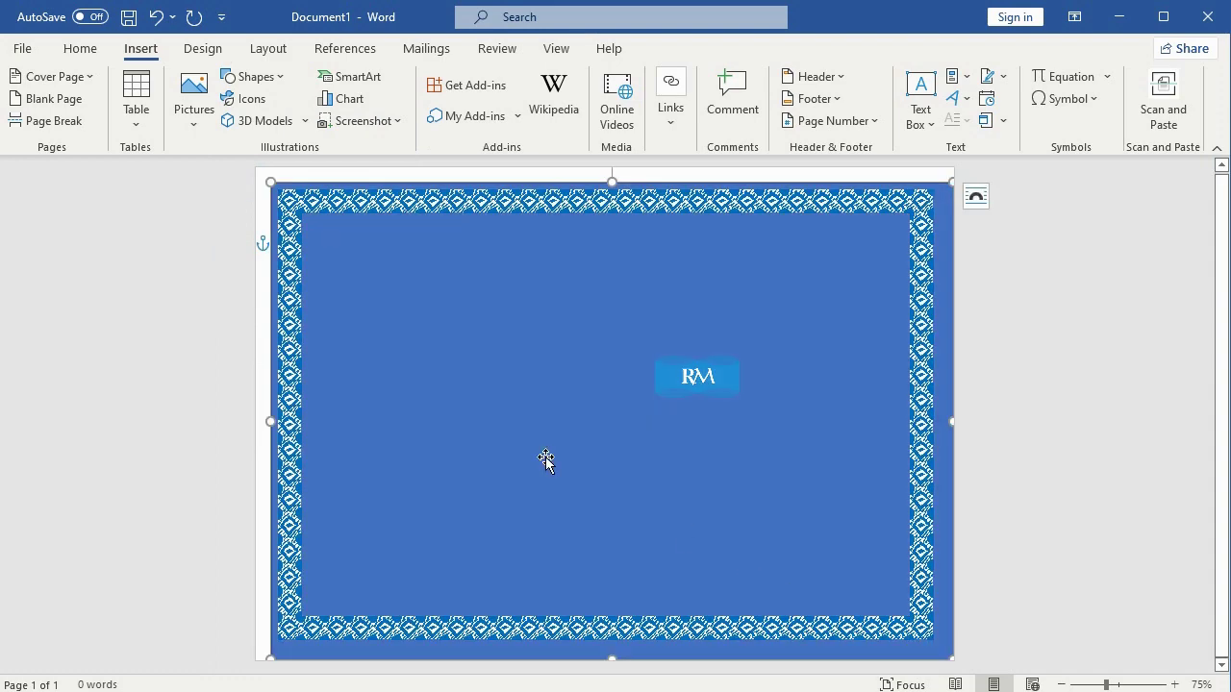
{"action": "left_click_drag", "start_coordinate": [256, 420], "coordinate": [256, 420]}
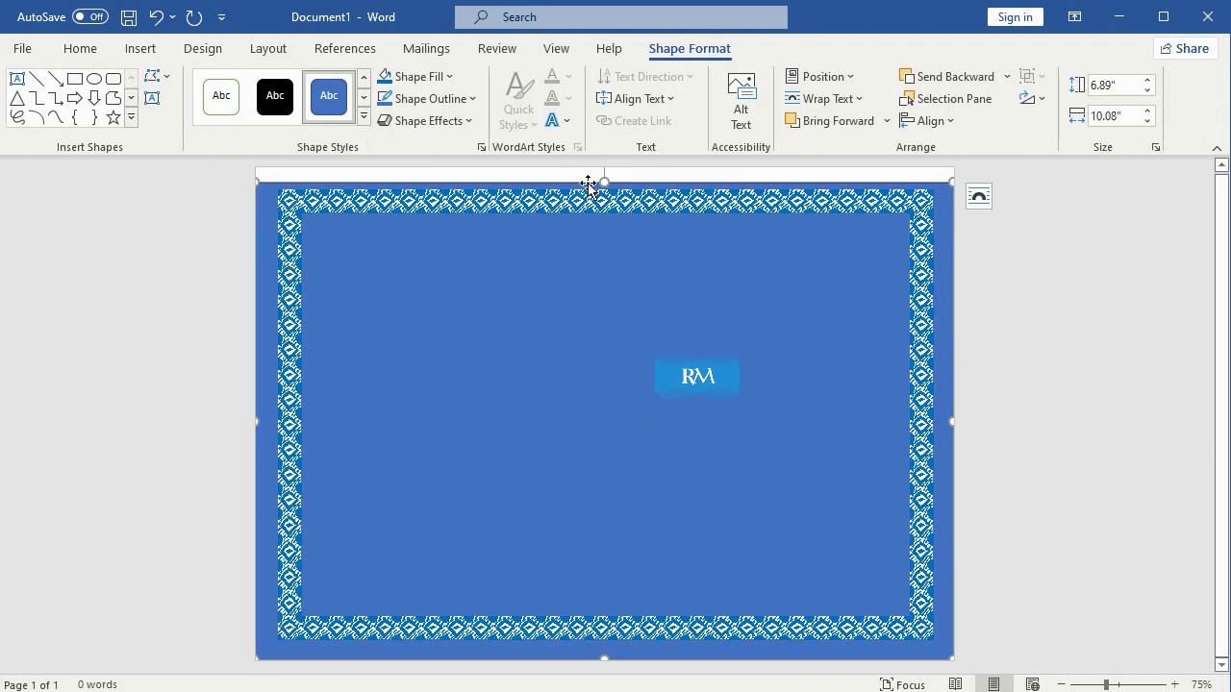
{"action": "left_click_drag", "start_coordinate": [609, 179], "coordinate": [608, 169]}
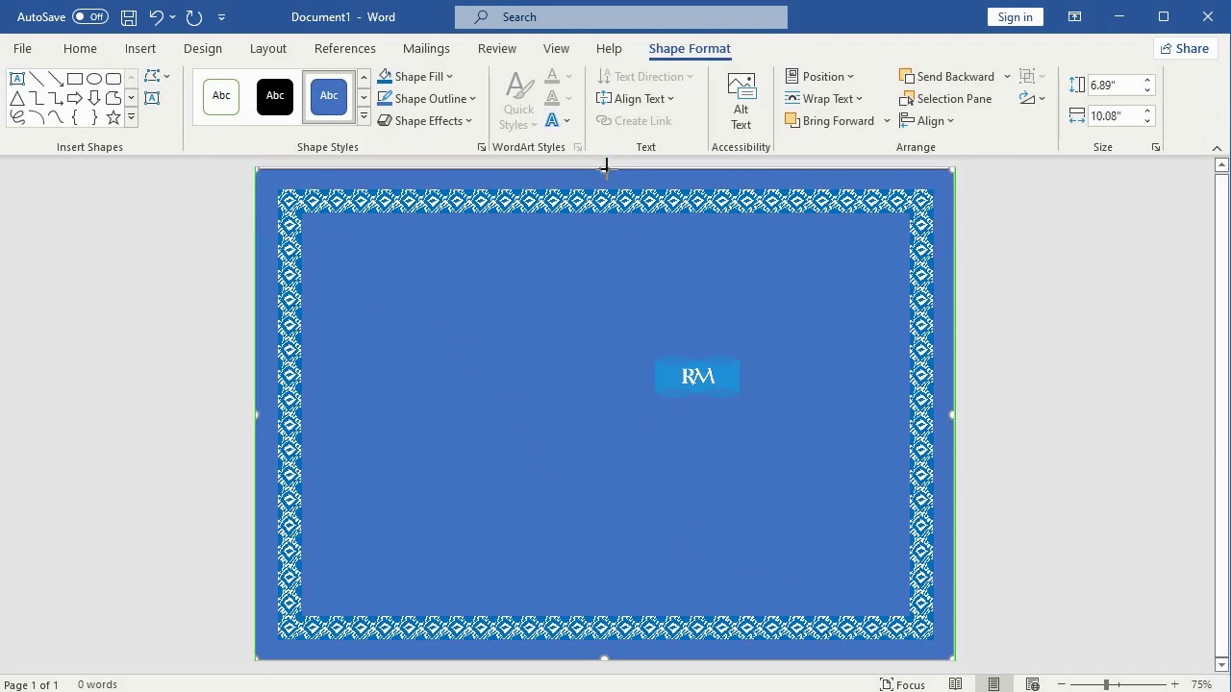
Give the rectangle a blue fill and a blue outline
{"action": "left_click", "coordinate": [418, 76]}
{"action": "left_click", "coordinate": [498, 255]}
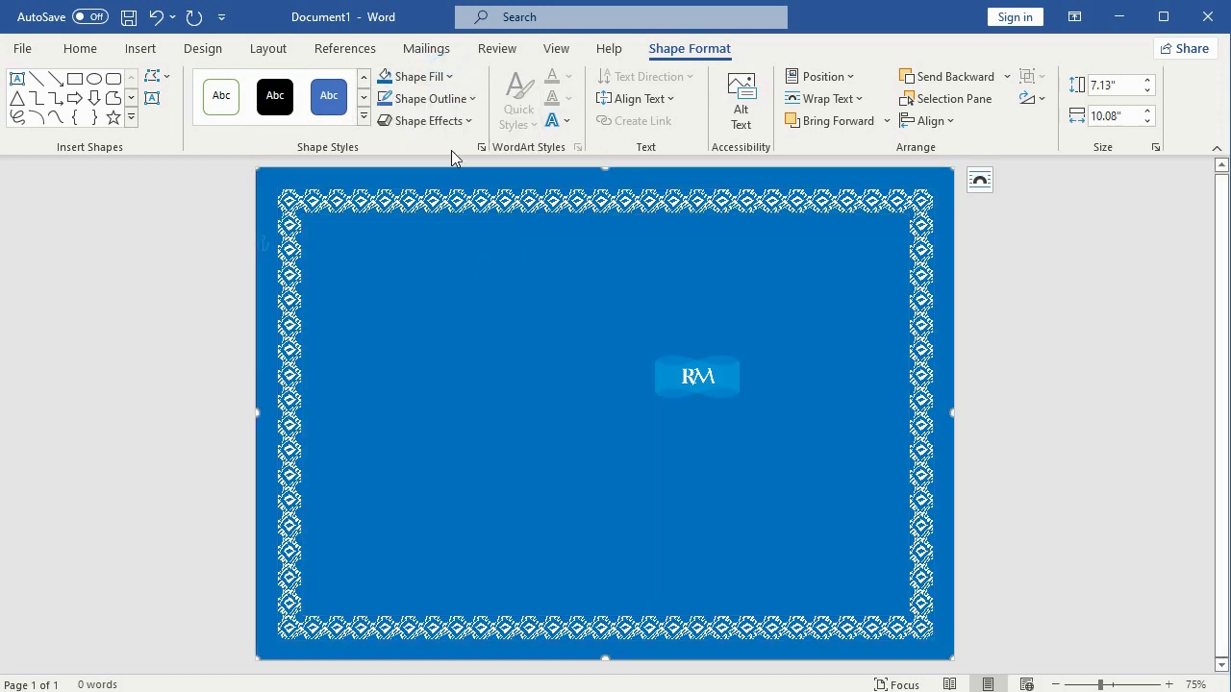
{"action": "left_click", "coordinate": [458, 99]}
{"action": "left_click", "coordinate": [499, 278]}
{"action": "left_click", "coordinate": [1014, 247]}
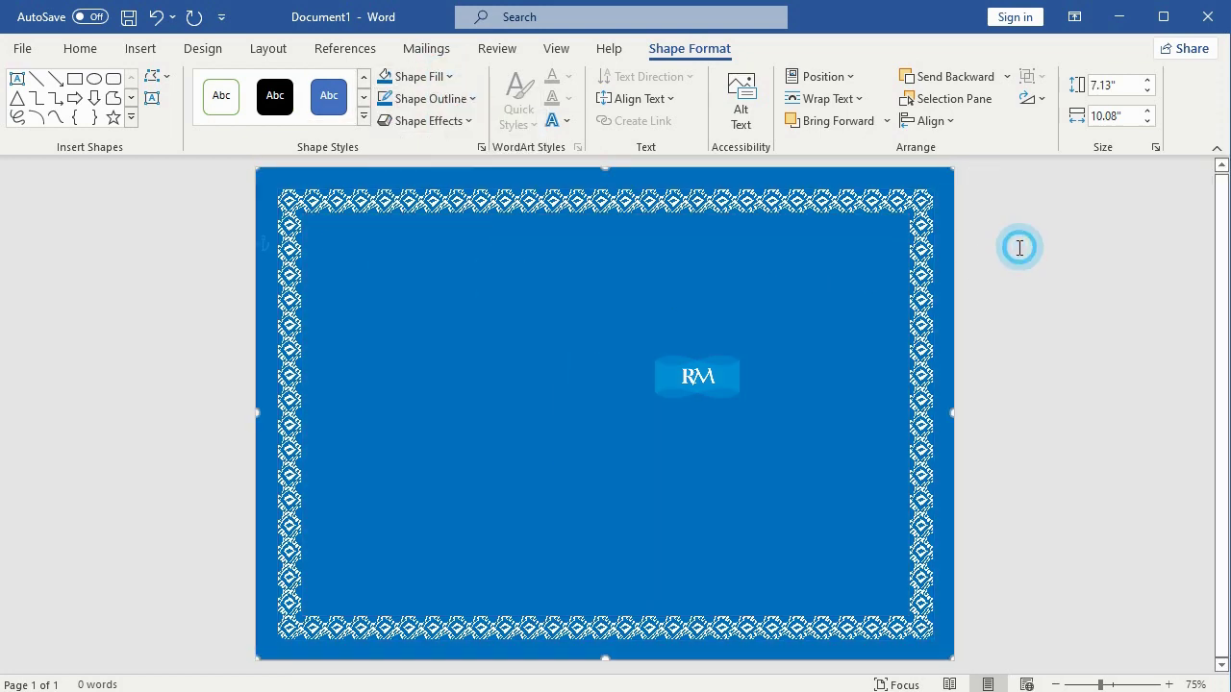
Insert a WordArt reading 'HAPPY BIRTHDAY'
{"action": "left_click", "coordinate": [140, 48]}
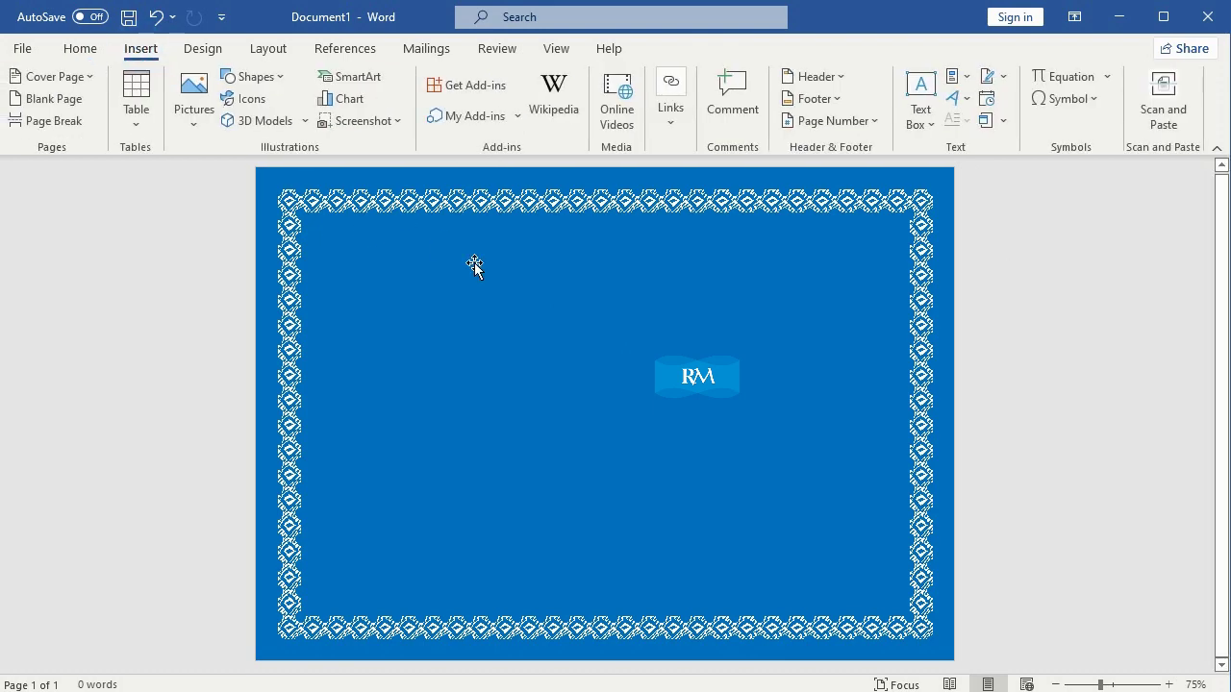
{"action": "left_click", "coordinate": [953, 97]}
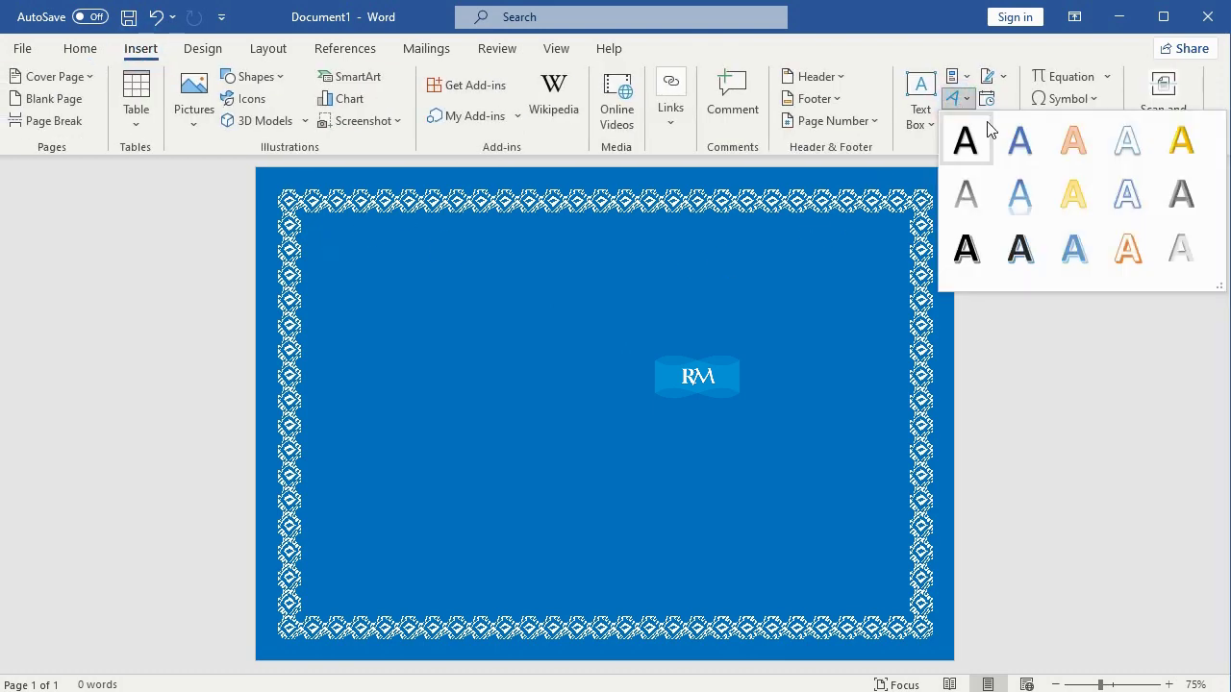
{"action": "left_click", "coordinate": [1010, 192]}
{"action": "type", "text": "HAPPY BIRTHDAY"}
Set the HAPPY BIRTHDAY text in Cooper Std Black
{"action": "triple_click", "coordinate": [451, 263]}
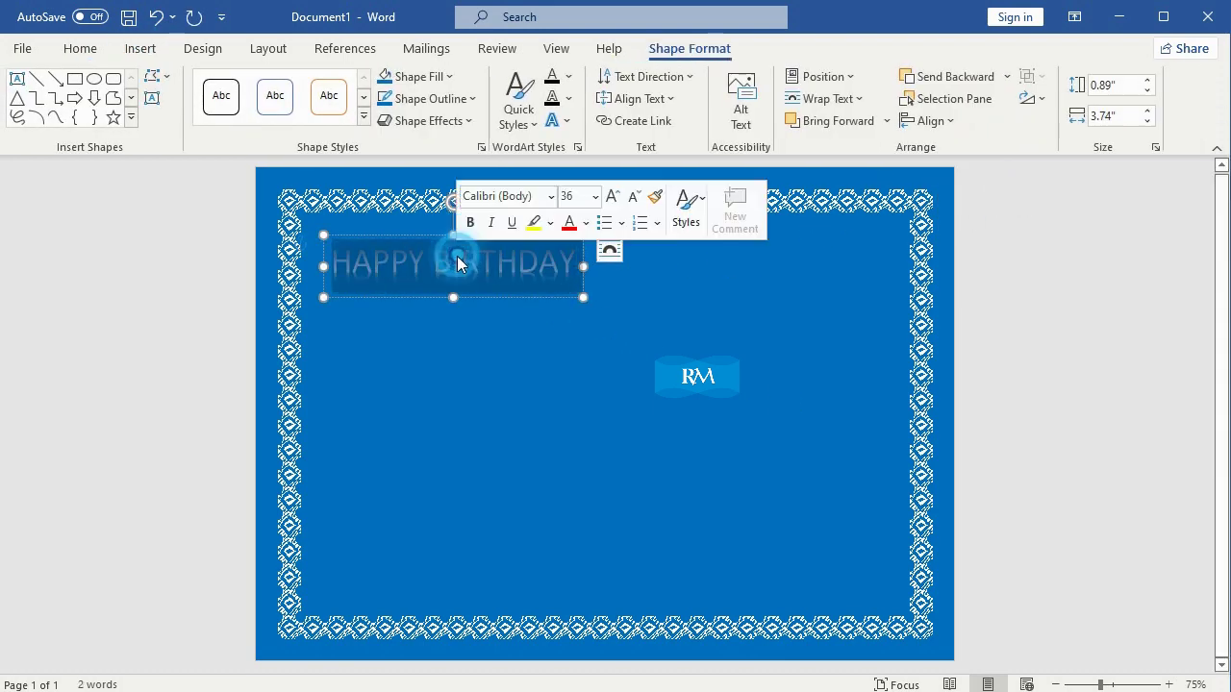
{"action": "left_click", "coordinate": [80, 48]}
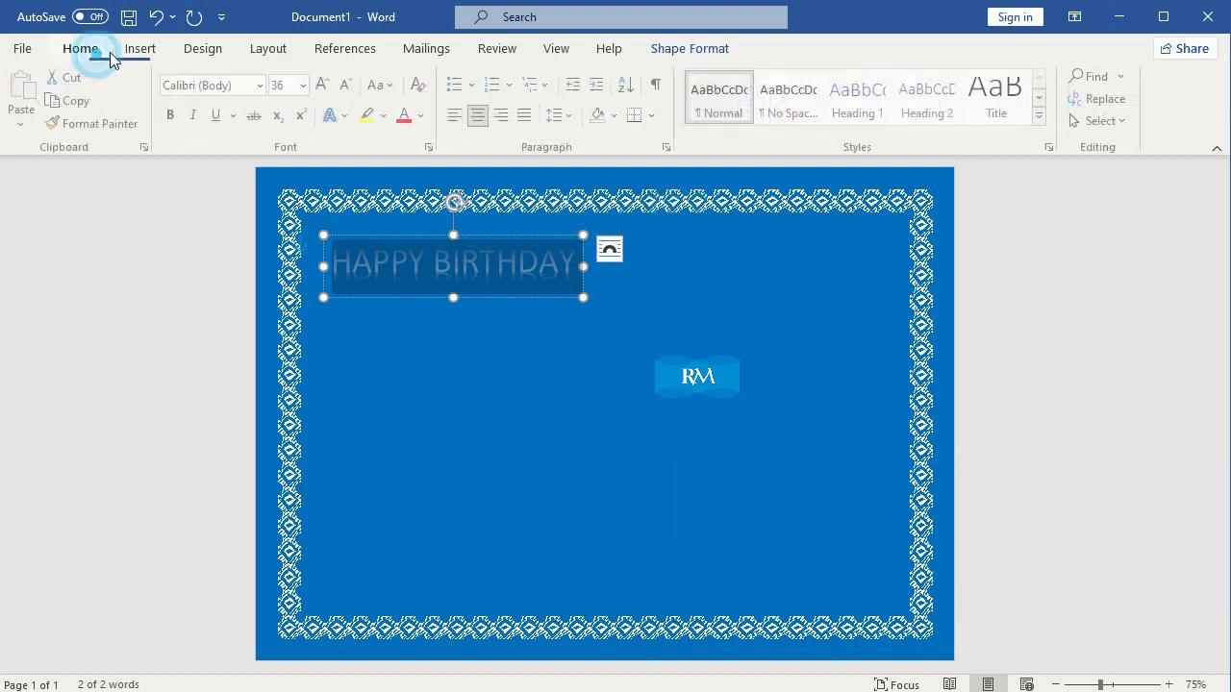
{"action": "left_click", "coordinate": [266, 84]}
{"action": "left_click", "coordinate": [279, 220]}
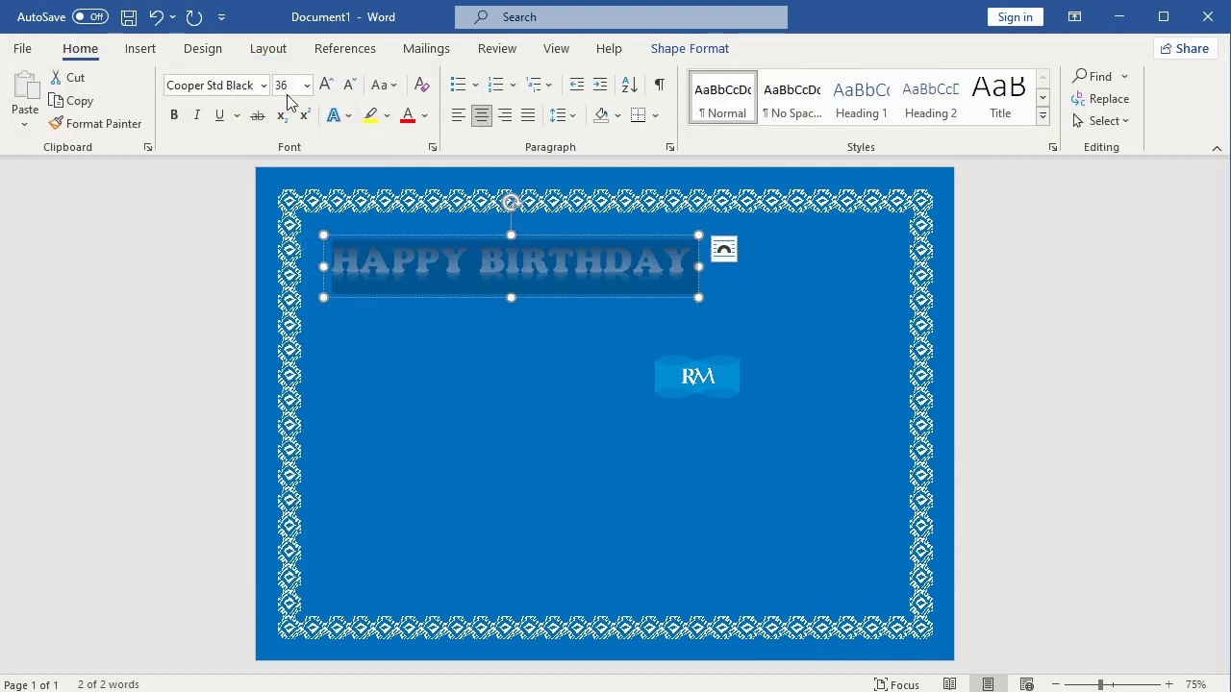
Give the HAPPY BIRTHDAY text a theme-colour outline and change its thickness
{"action": "left_click", "coordinate": [696, 53]}
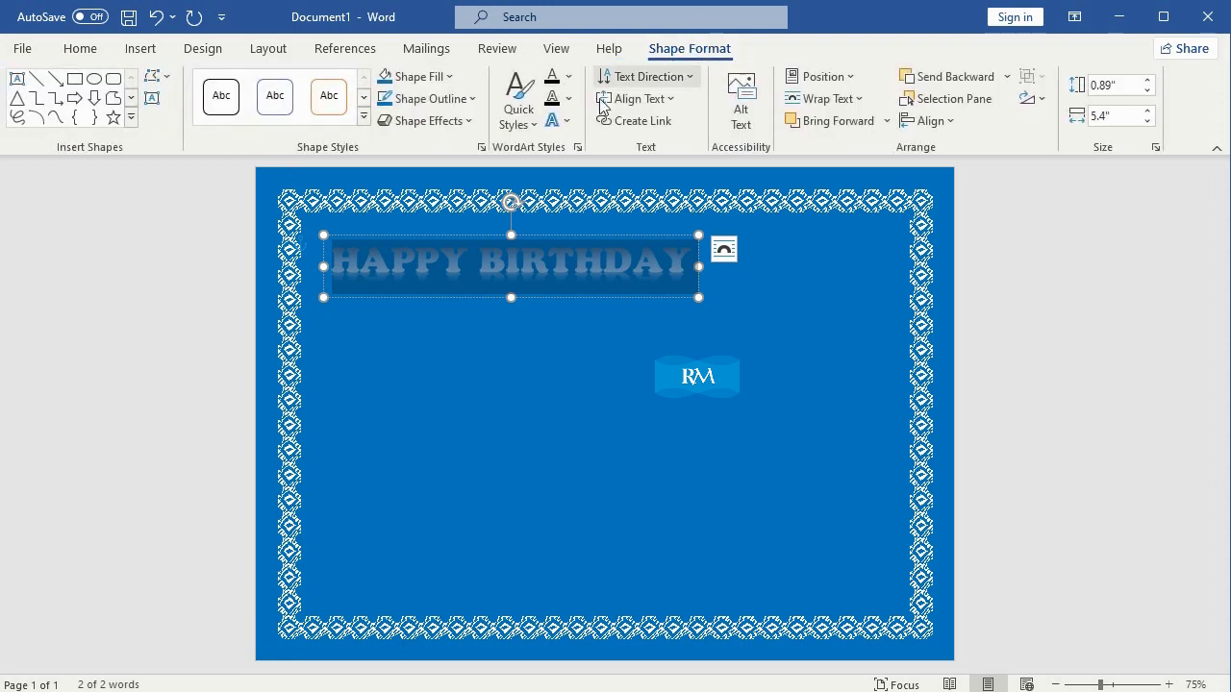
{"action": "left_click", "coordinate": [567, 99]}
{"action": "left_click", "coordinate": [553, 185]}
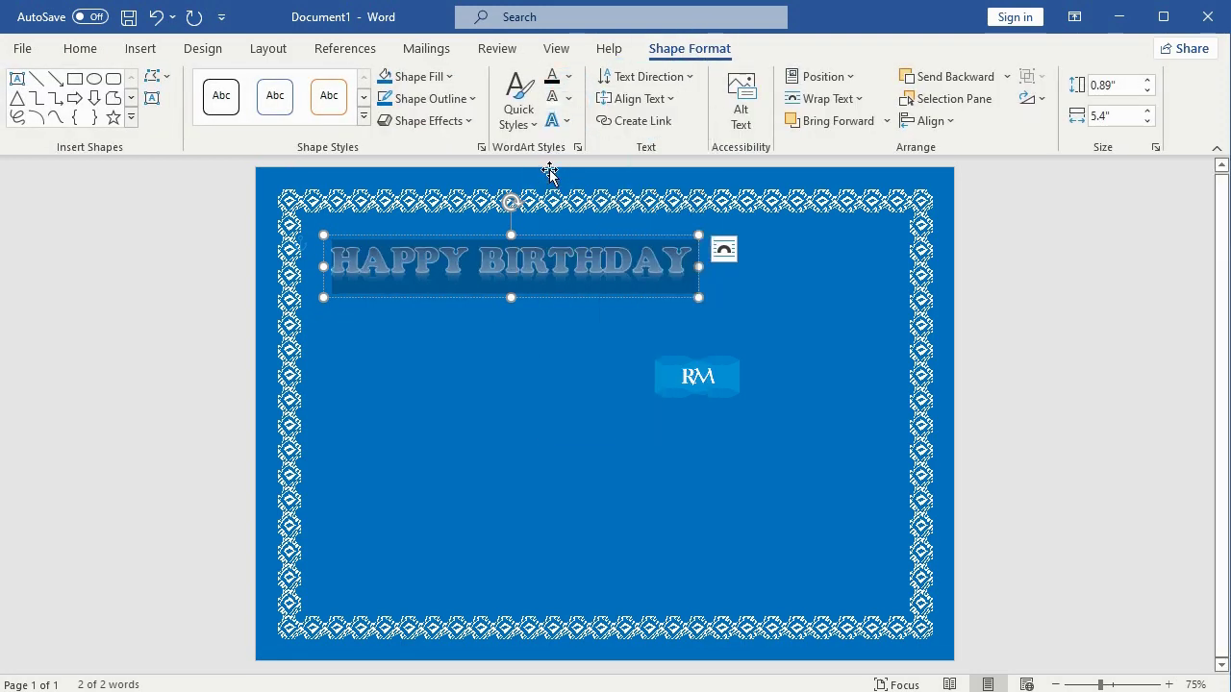
{"action": "left_click", "coordinate": [567, 98]}
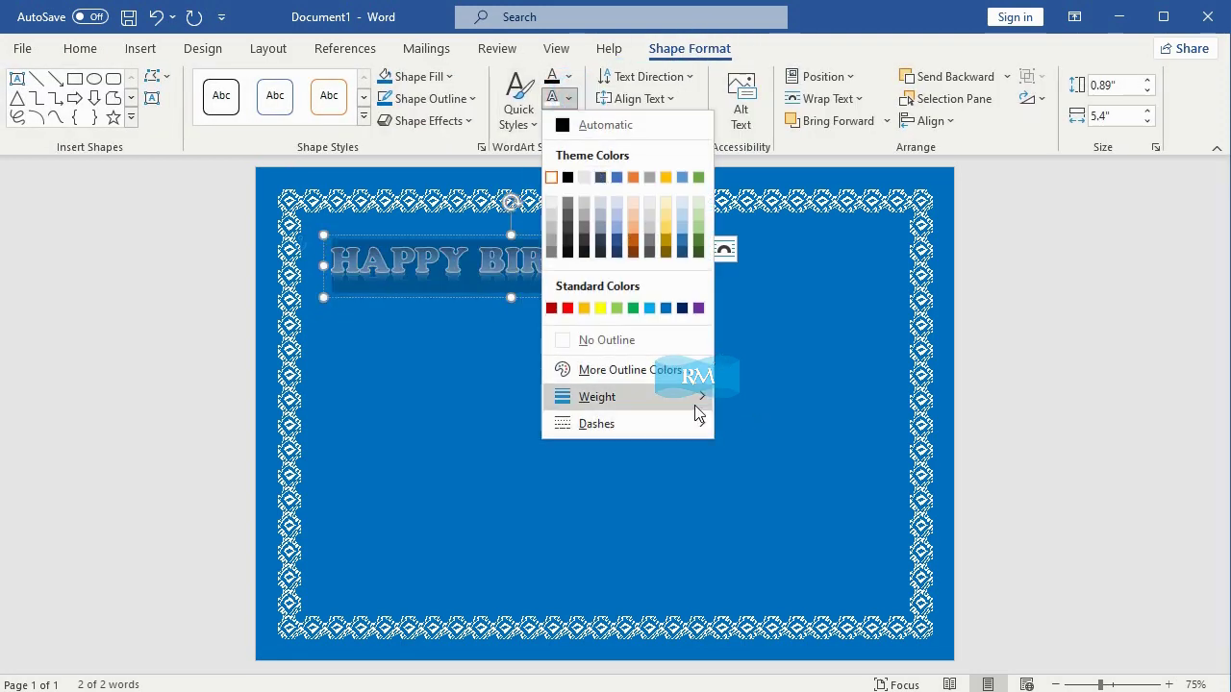
{"action": "mouse_move", "coordinate": [695, 407]}
{"action": "left_click", "coordinate": [791, 522]}
Add a reflection and a warp transform to the HAPPY BIRTHDAY WordArt
{"action": "left_click", "coordinate": [557, 121]}
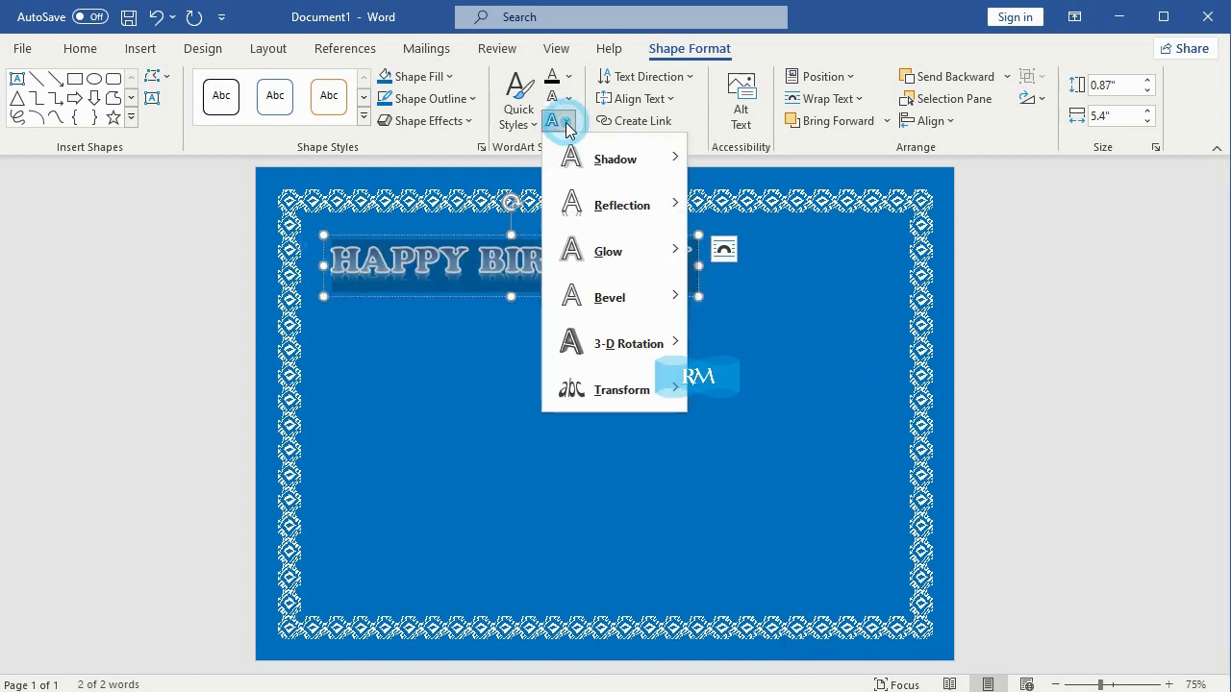
{"action": "mouse_move", "coordinate": [669, 211]}
{"action": "left_click", "coordinate": [715, 232]}
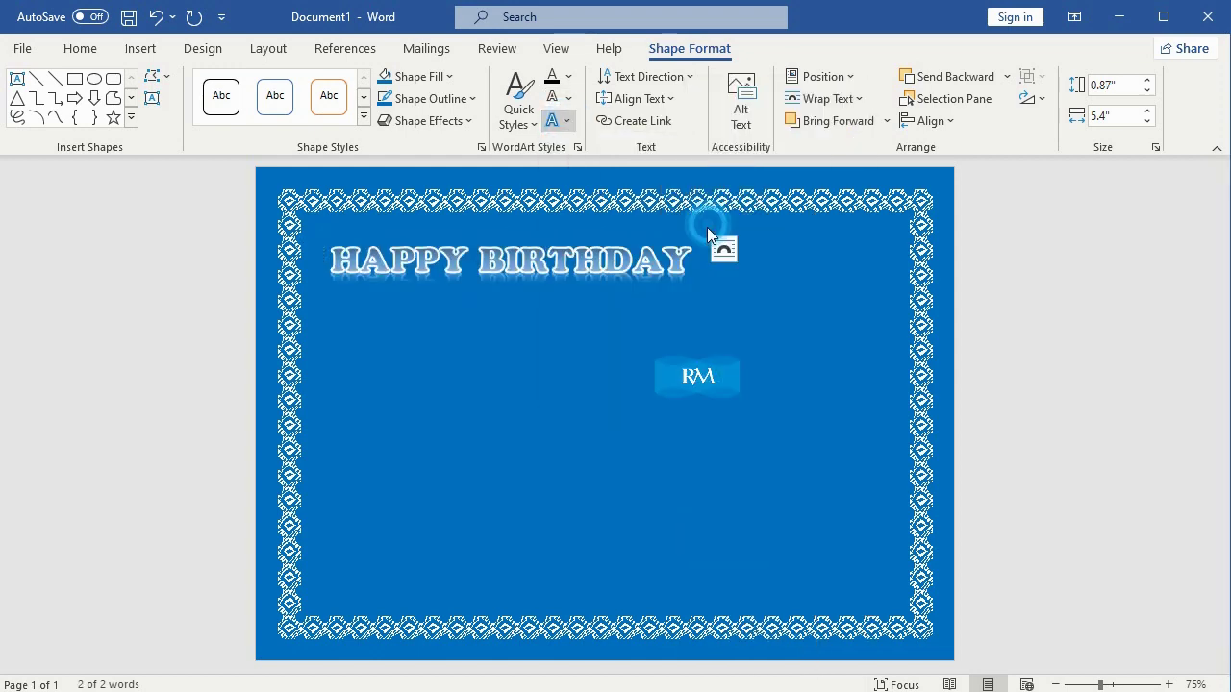
{"action": "left_click", "coordinate": [557, 120]}
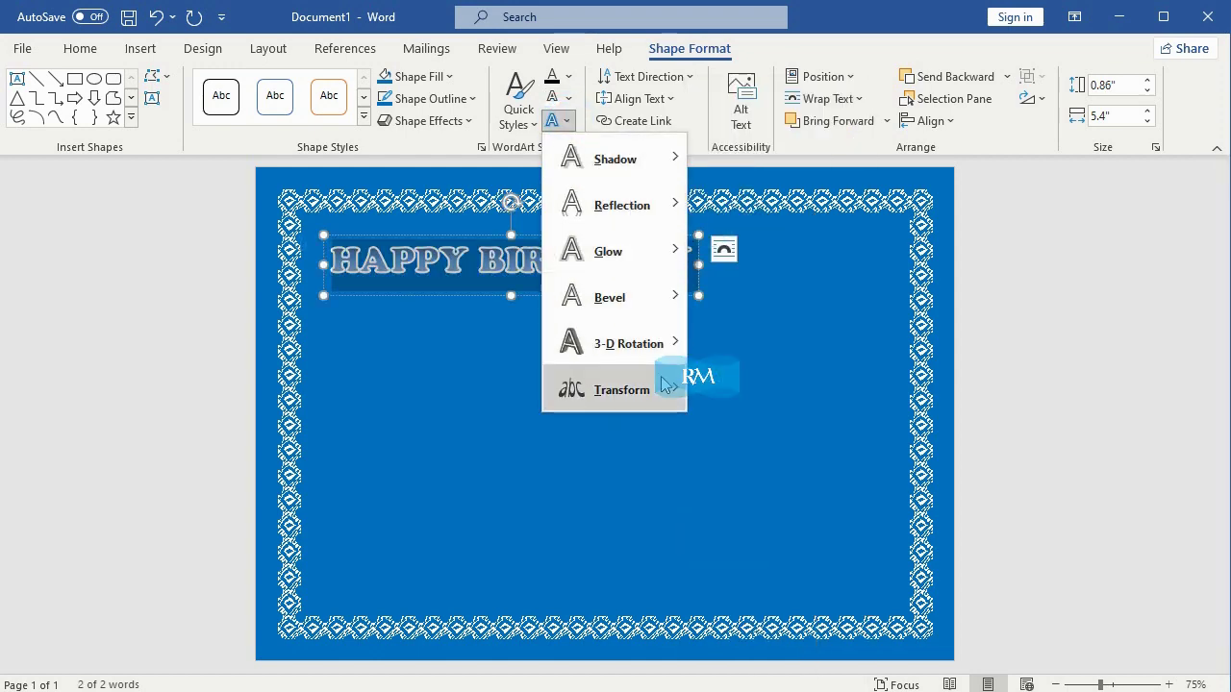
{"action": "mouse_move", "coordinate": [663, 390]}
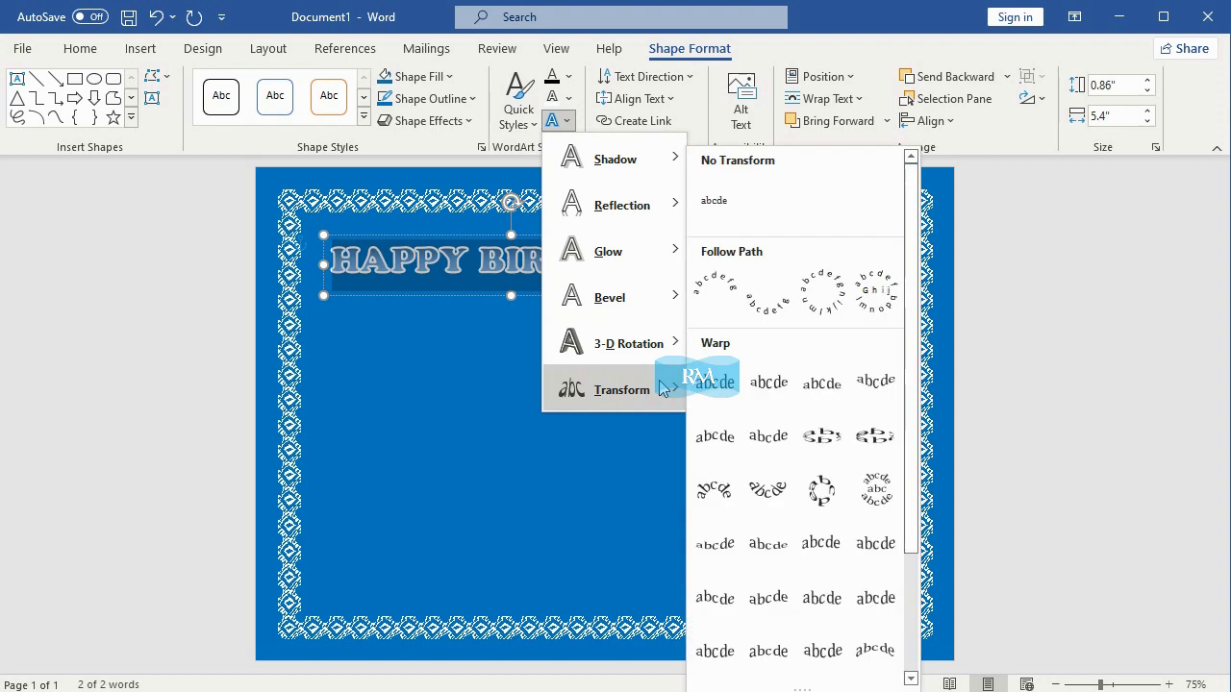
{"action": "left_click", "coordinate": [817, 588]}
Enlarge the WordArt to 1.32" × 6.53" and centre it near the card's top
{"action": "left_click_drag", "start_coordinate": [608, 234], "coordinate": [657, 260]}
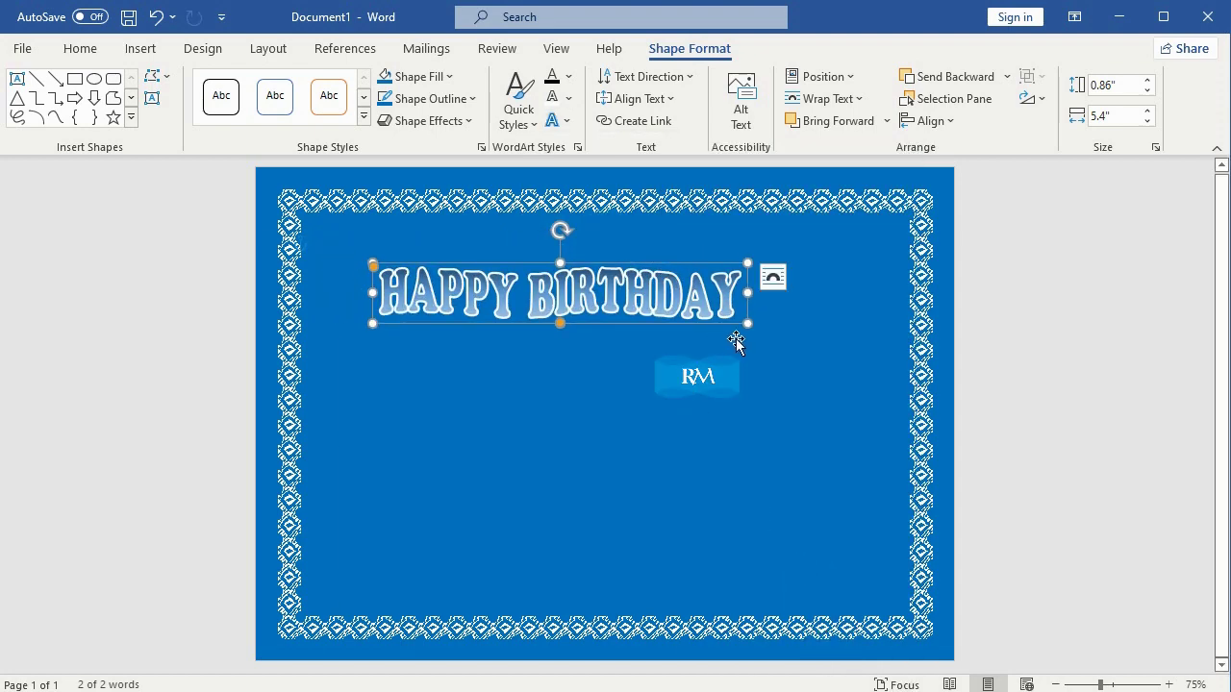
{"action": "left_click_drag", "start_coordinate": [747, 323], "coordinate": [825, 355]}
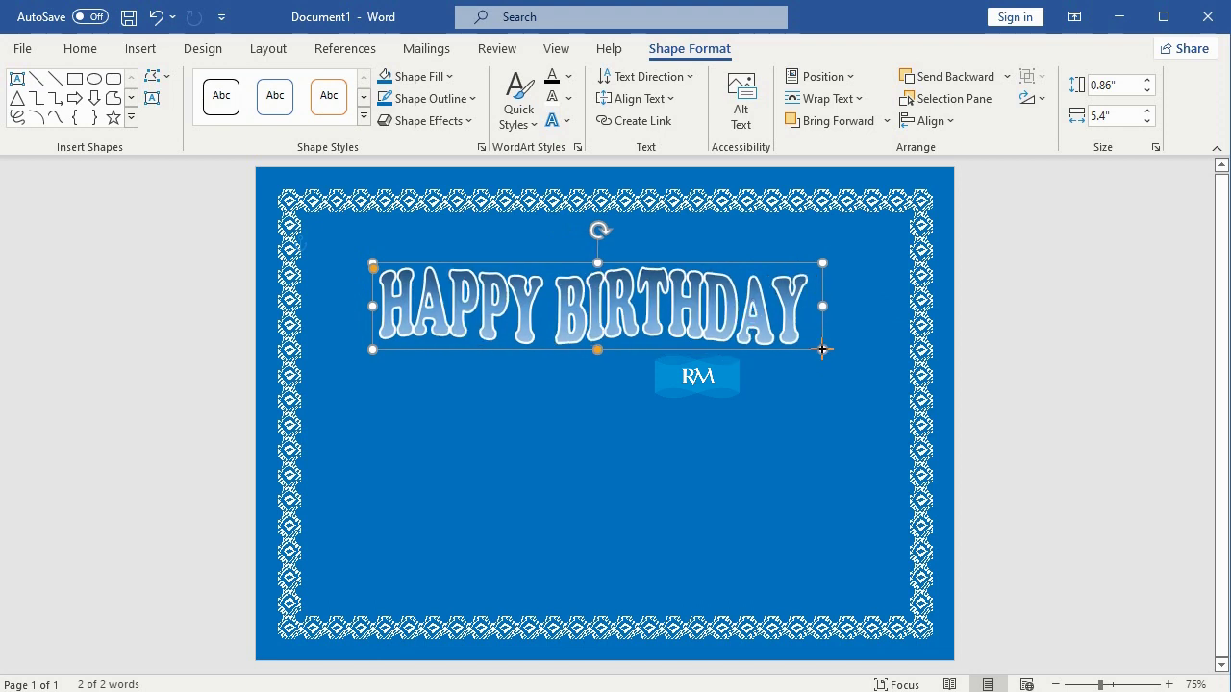
{"action": "left_click_drag", "start_coordinate": [682, 267], "coordinate": [679, 248]}
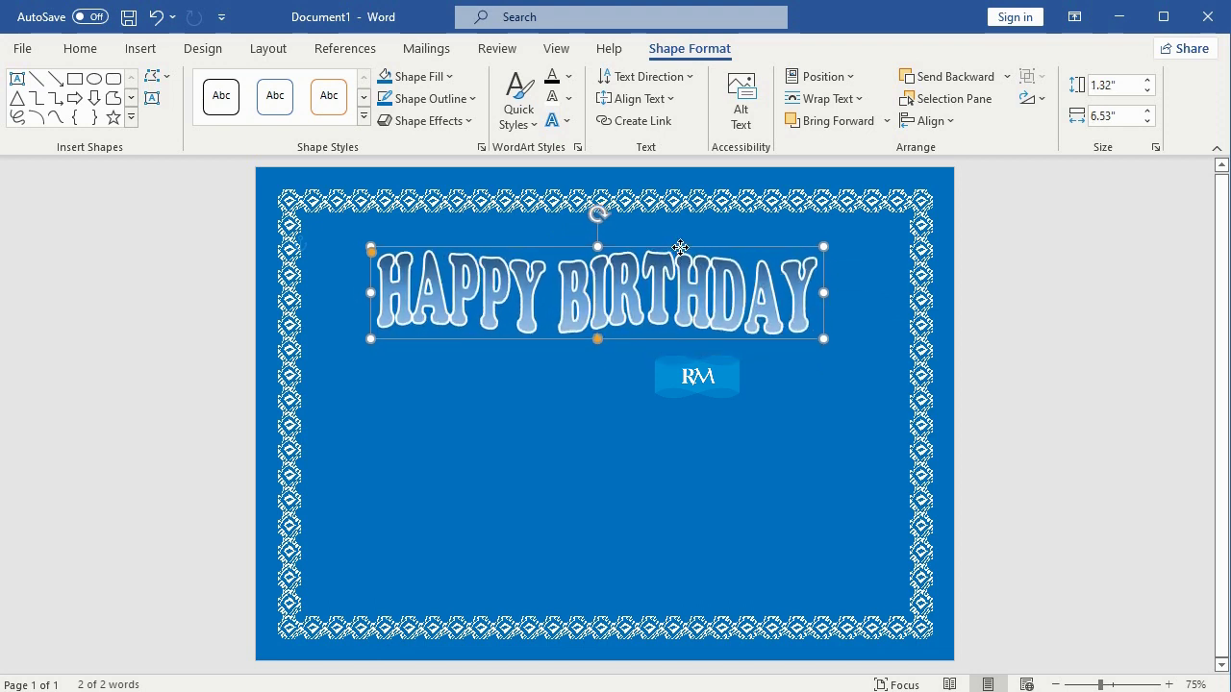
{"action": "left_click", "coordinate": [1021, 282]}
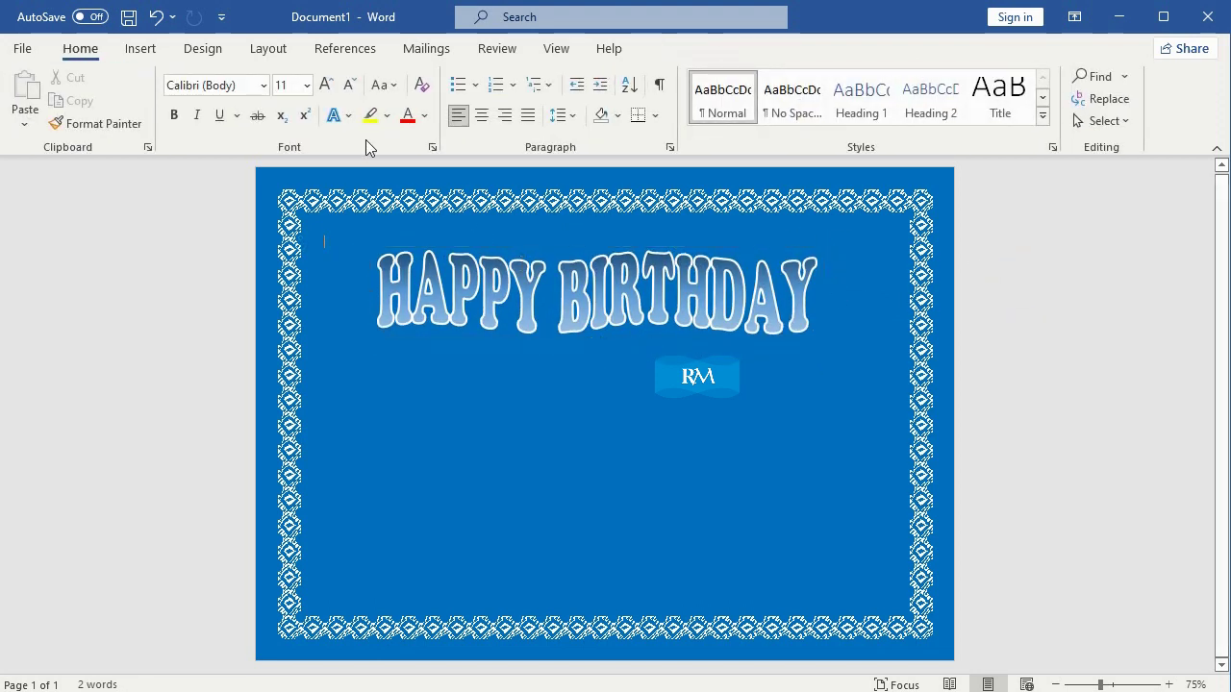
Insert the scattered autumn-leaves stock image found by searching 'leaf'
{"action": "left_click", "coordinate": [167, 48]}
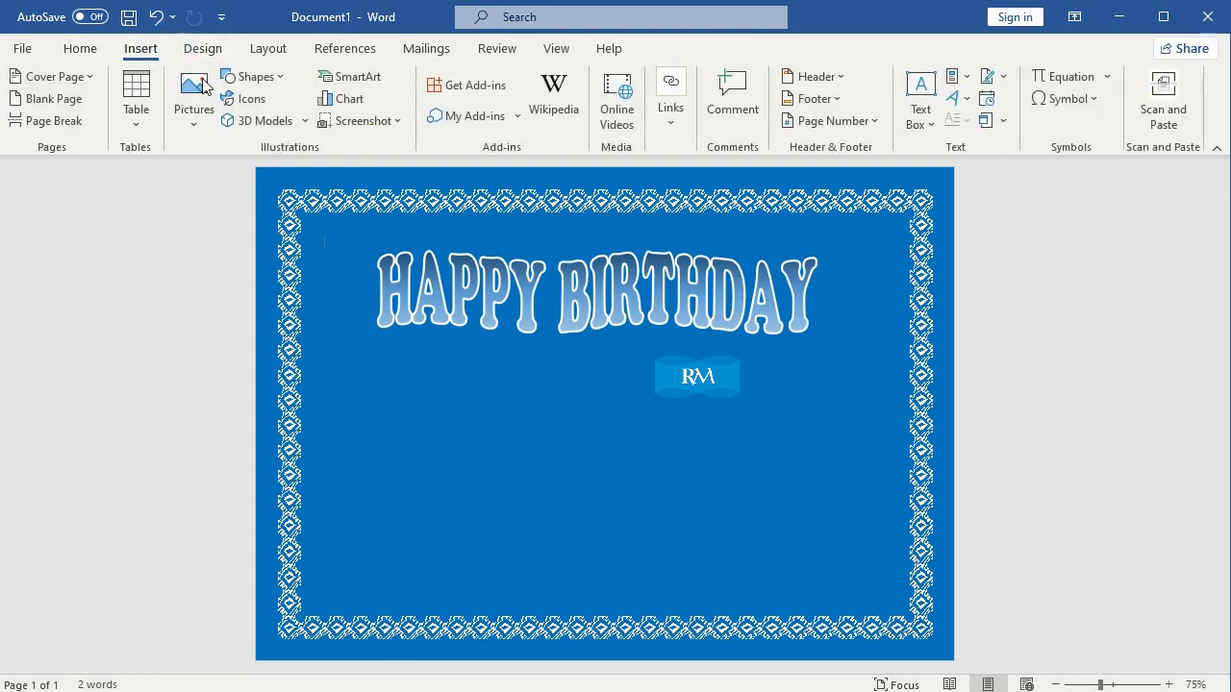
{"action": "left_click", "coordinate": [193, 116]}
{"action": "left_click", "coordinate": [260, 201]}
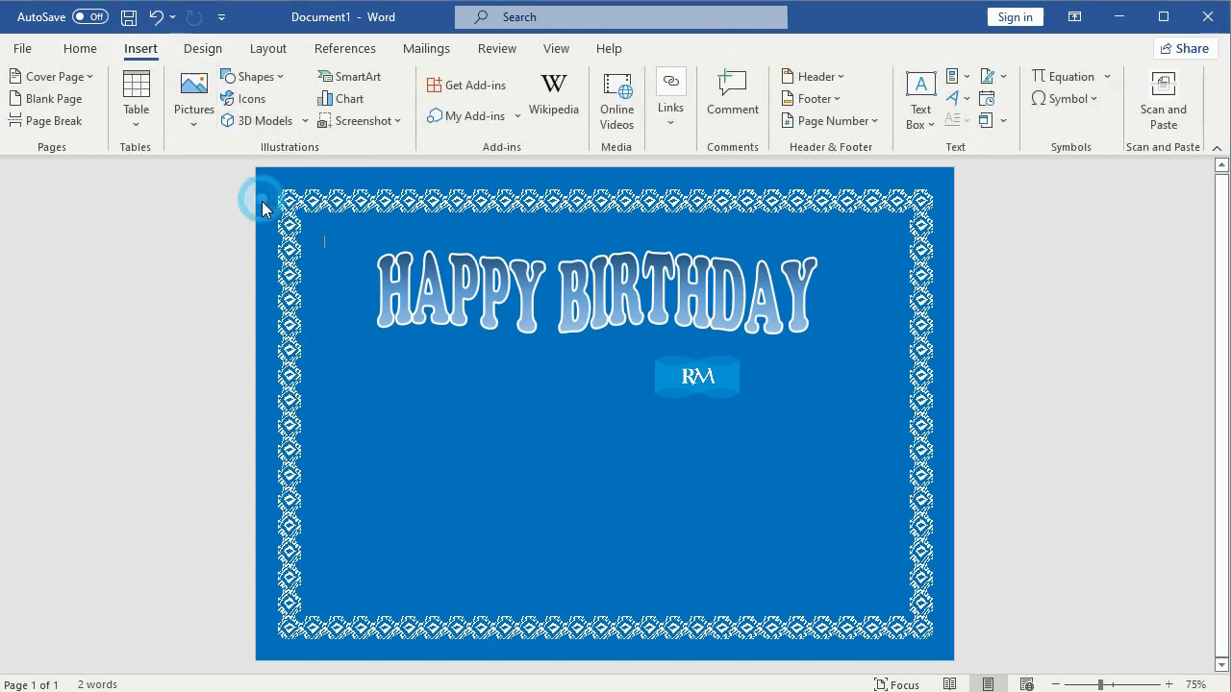
{"action": "left_click", "coordinate": [734, 286]}
{"action": "left_click", "coordinate": [442, 425]}
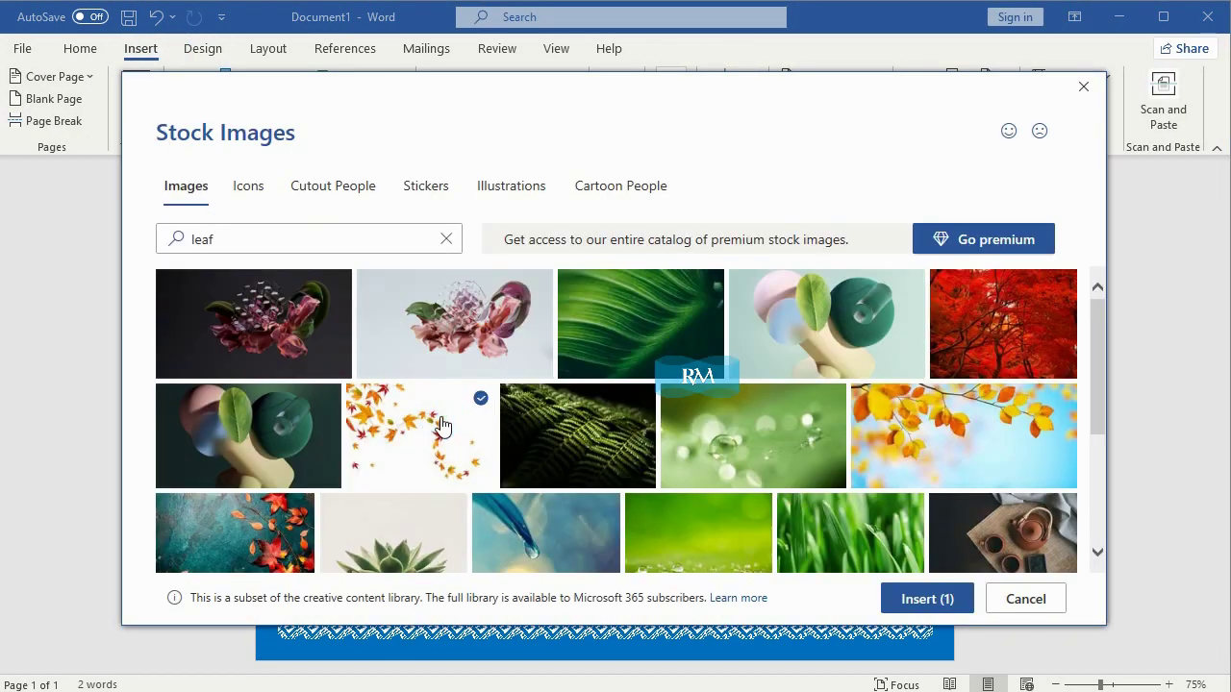
{"action": "left_click", "coordinate": [952, 609]}
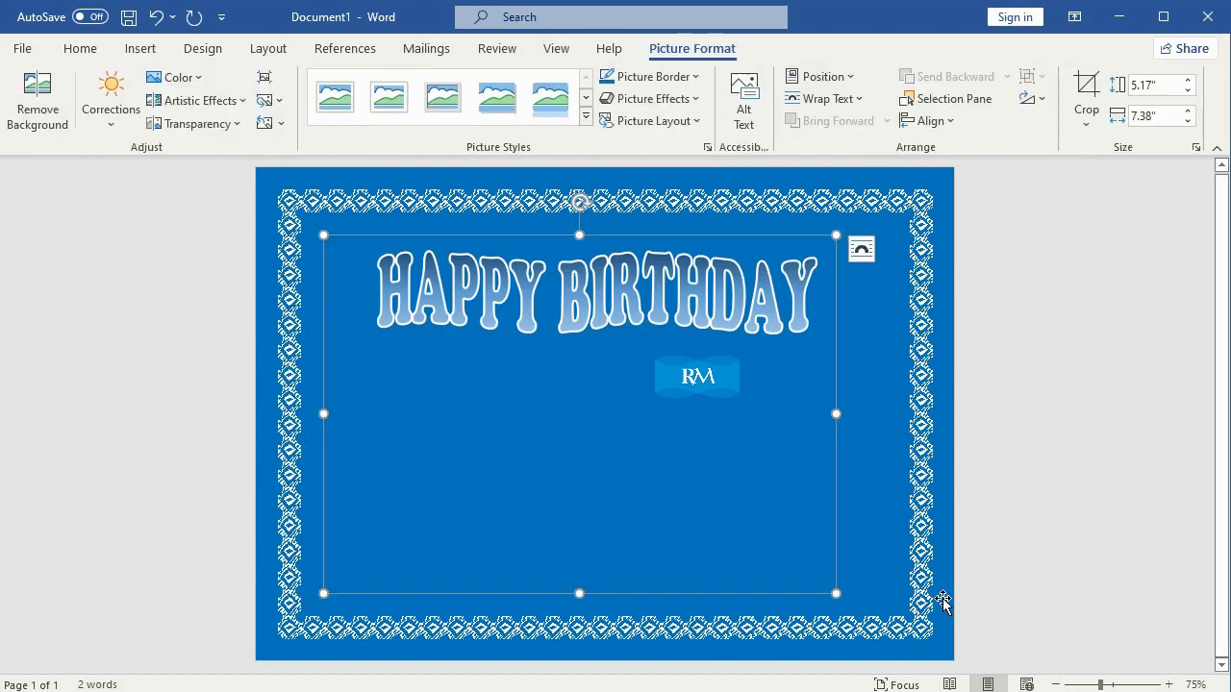
Place the leaves picture behind text and remove its white background
{"action": "left_click", "coordinate": [861, 252]}
{"action": "left_click", "coordinate": [1003, 427]}
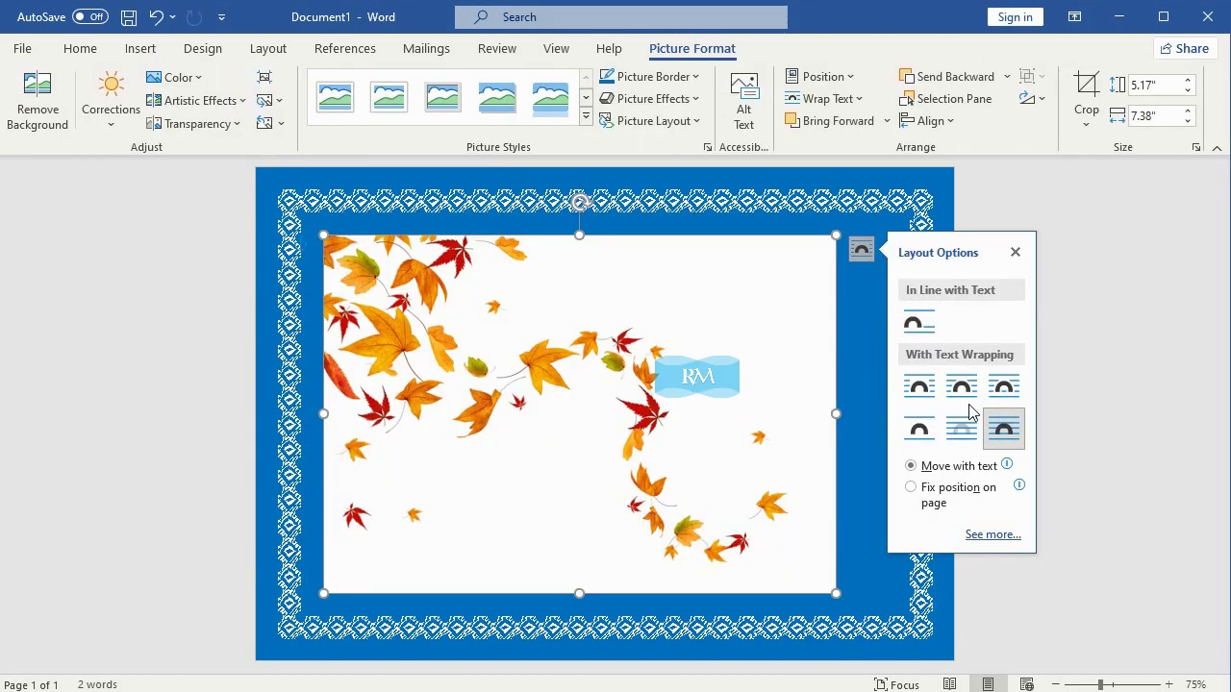
{"action": "left_click", "coordinate": [41, 128]}
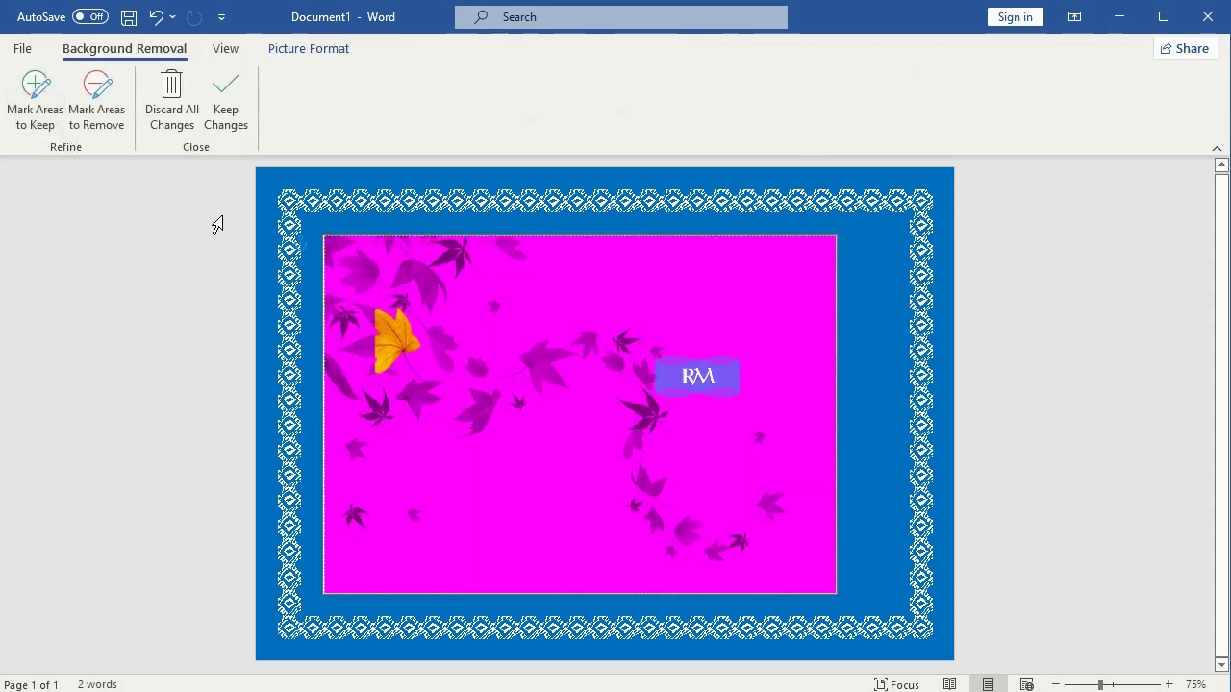
{"action": "left_click", "coordinate": [30, 88]}
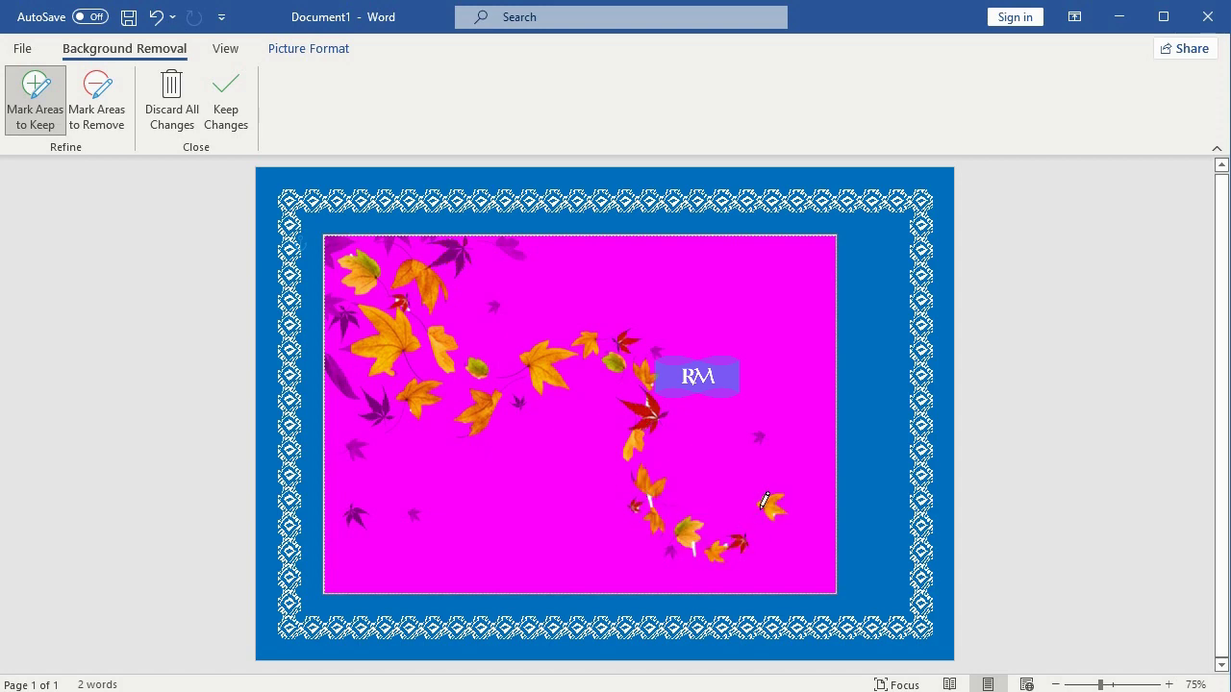
{"action": "left_click", "coordinate": [855, 516]}
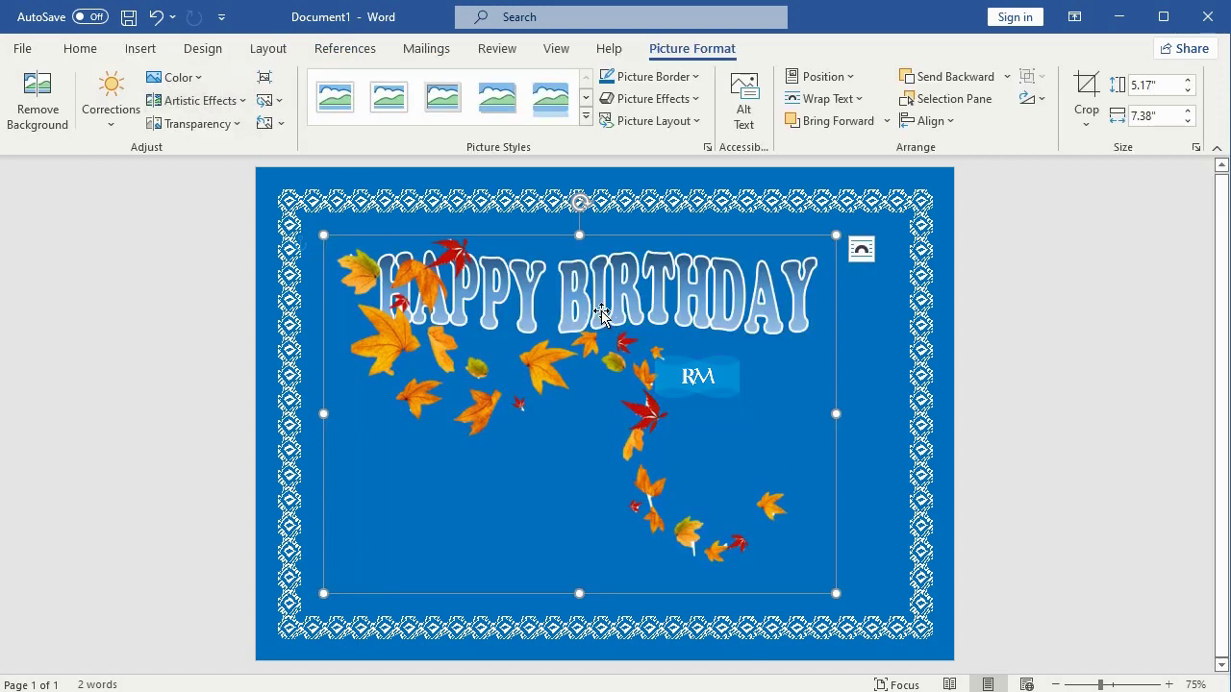
Shrink the leaves picture to 3.54" × 6.32" and shift it left below HAPPY BIRTHDAY
{"action": "left_click_drag", "start_coordinate": [630, 246], "coordinate": [629, 265]}
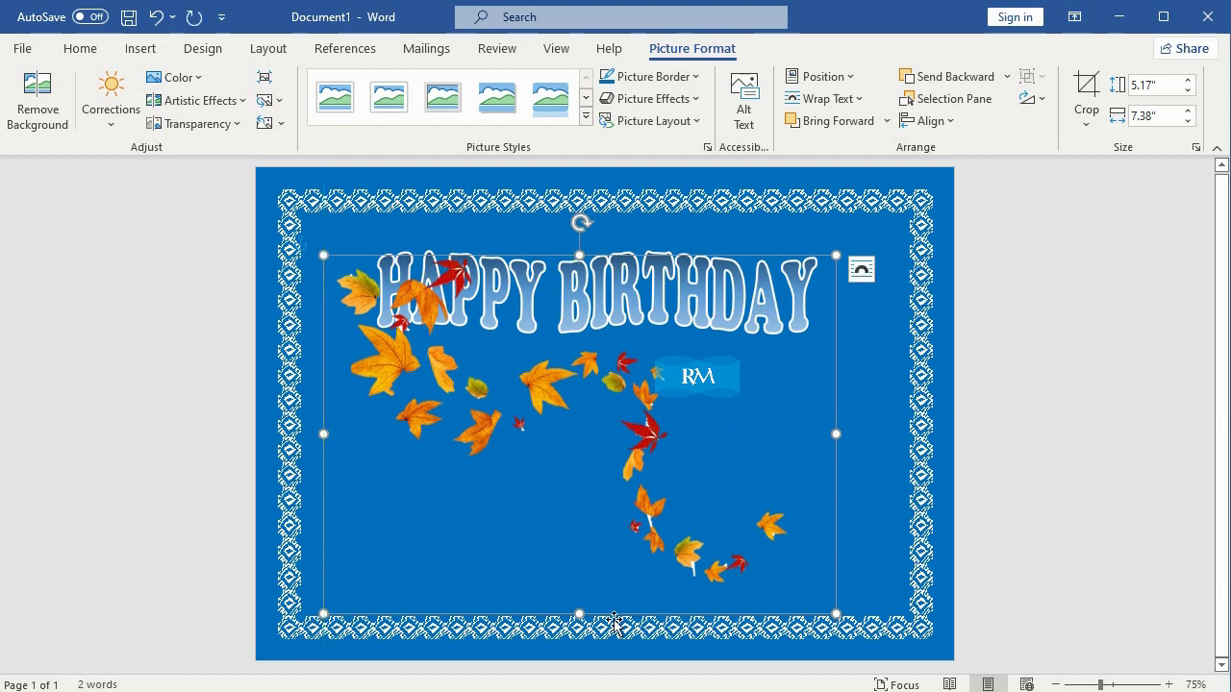
{"action": "left_click_drag", "start_coordinate": [836, 612], "coordinate": [762, 562]}
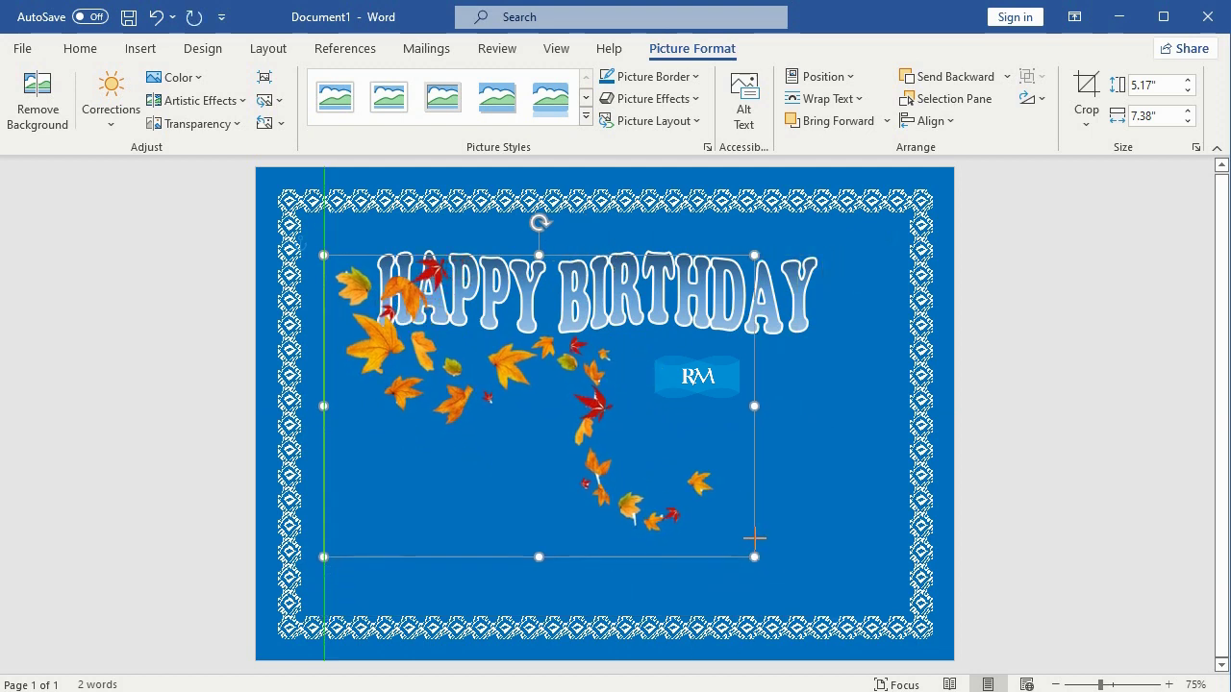
{"action": "left_click_drag", "start_coordinate": [684, 253], "coordinate": [670, 290]}
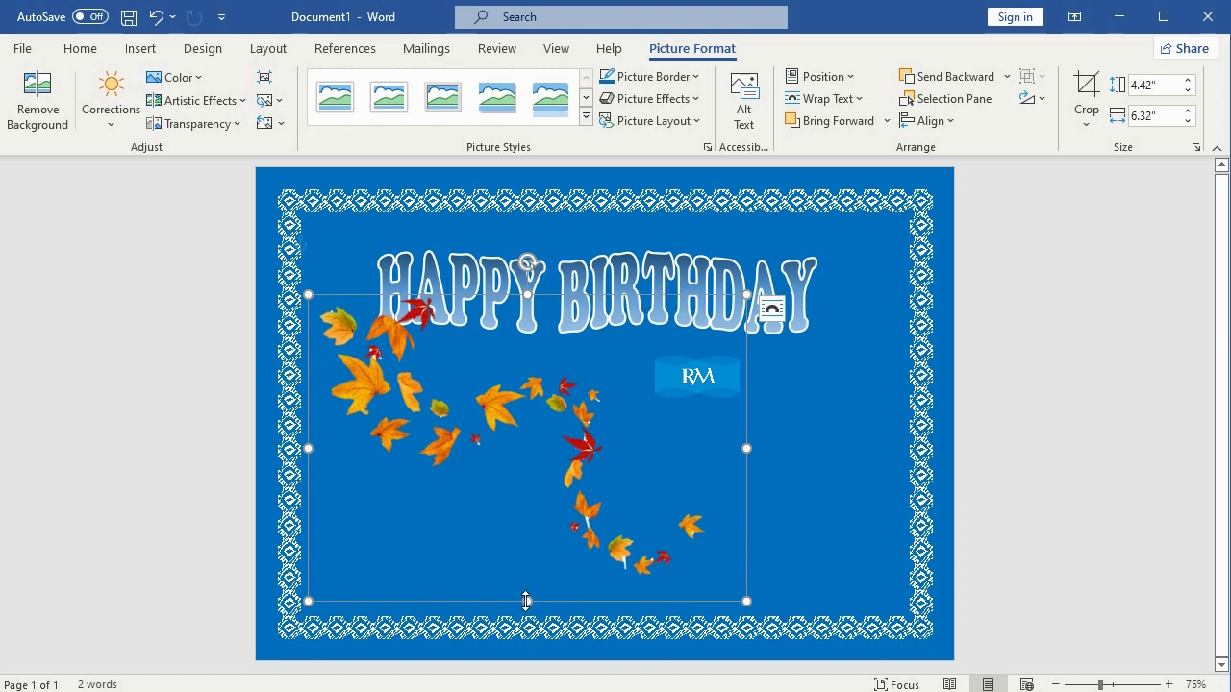
{"action": "left_click_drag", "start_coordinate": [527, 601], "coordinate": [579, 540]}
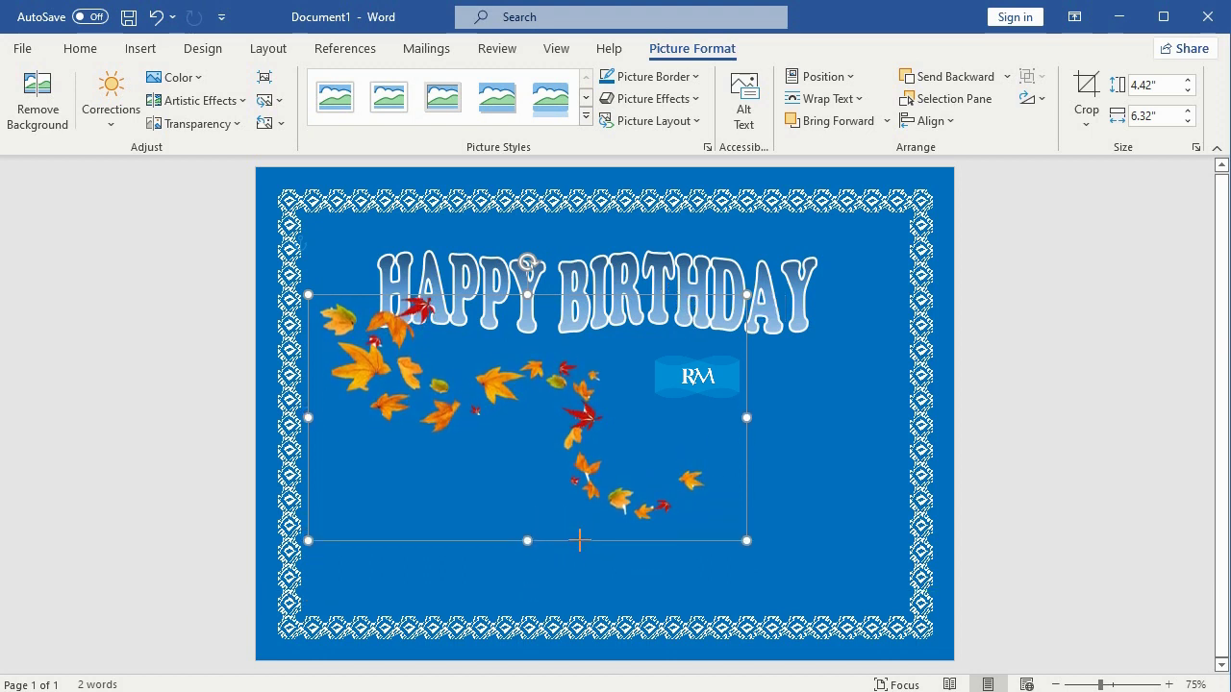
Apply the Glow Diffused artistic effect and a blue glow to the leaves
{"action": "left_click", "coordinate": [227, 100]}
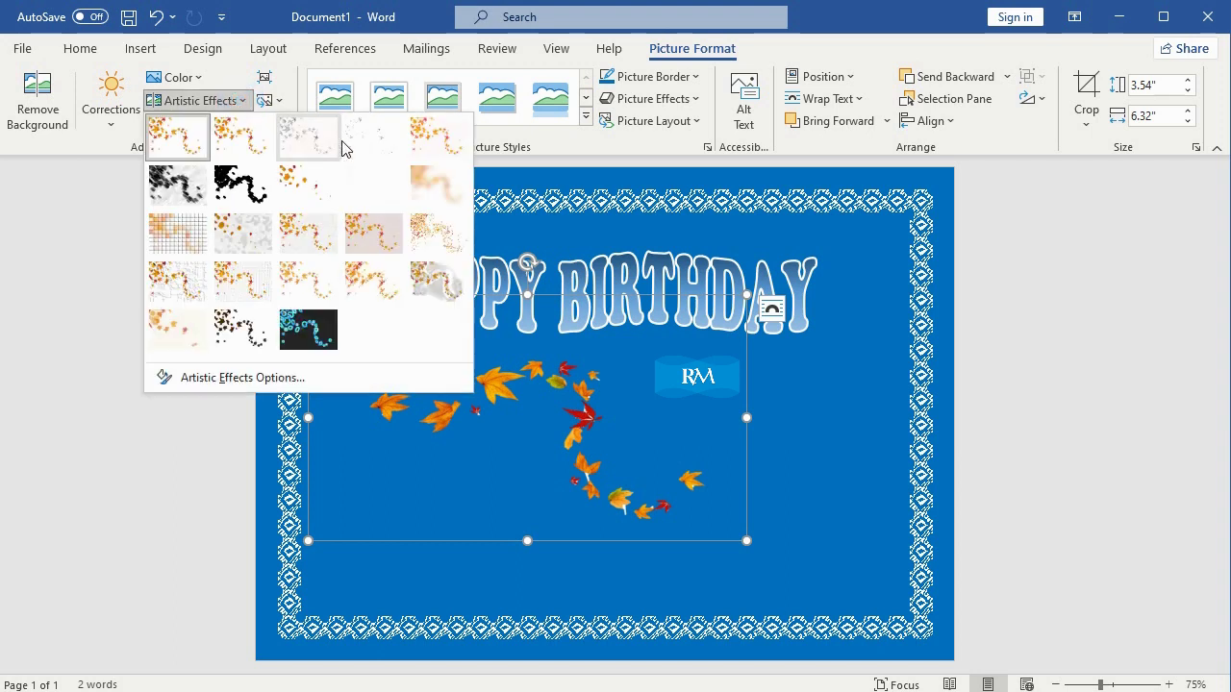
{"action": "left_click", "coordinate": [384, 185]}
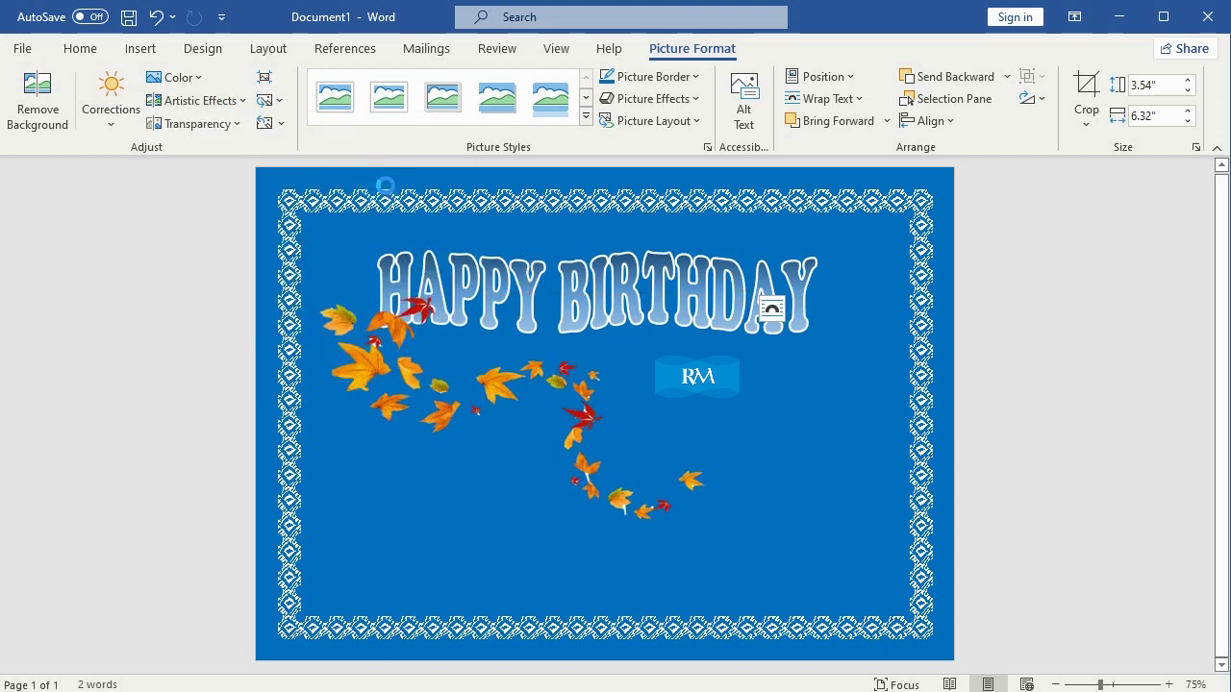
{"action": "left_click", "coordinate": [677, 98]}
{"action": "mouse_move", "coordinate": [714, 277]}
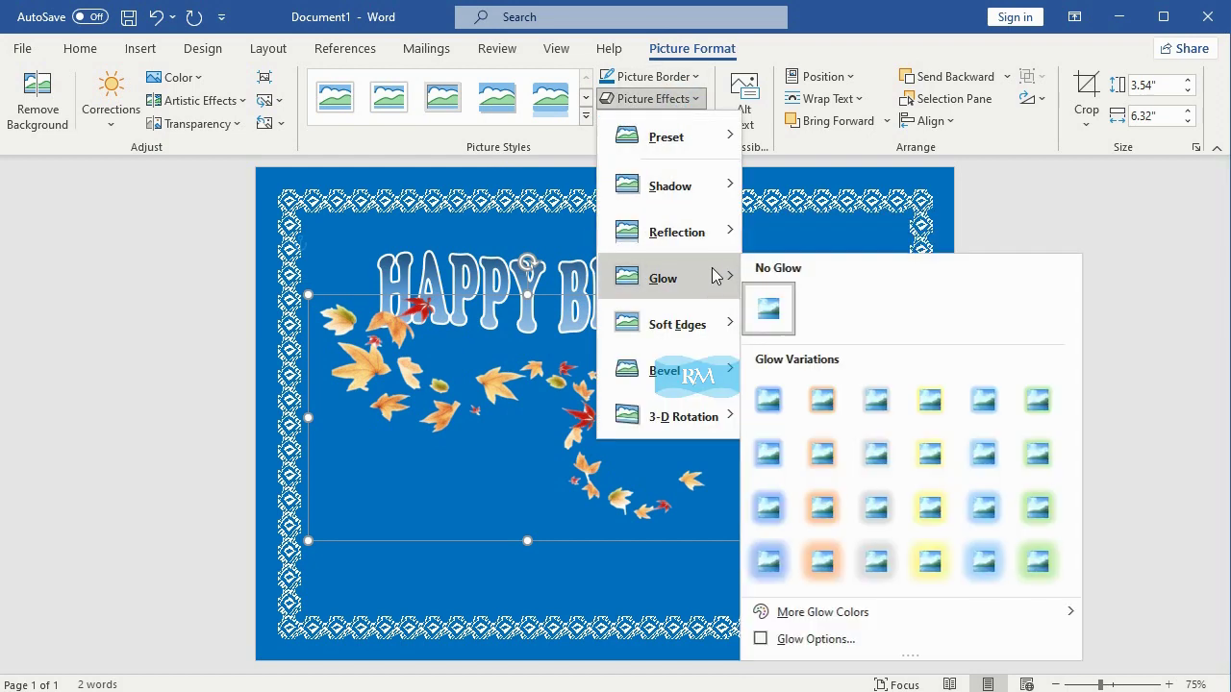
{"action": "left_click", "coordinate": [998, 515]}
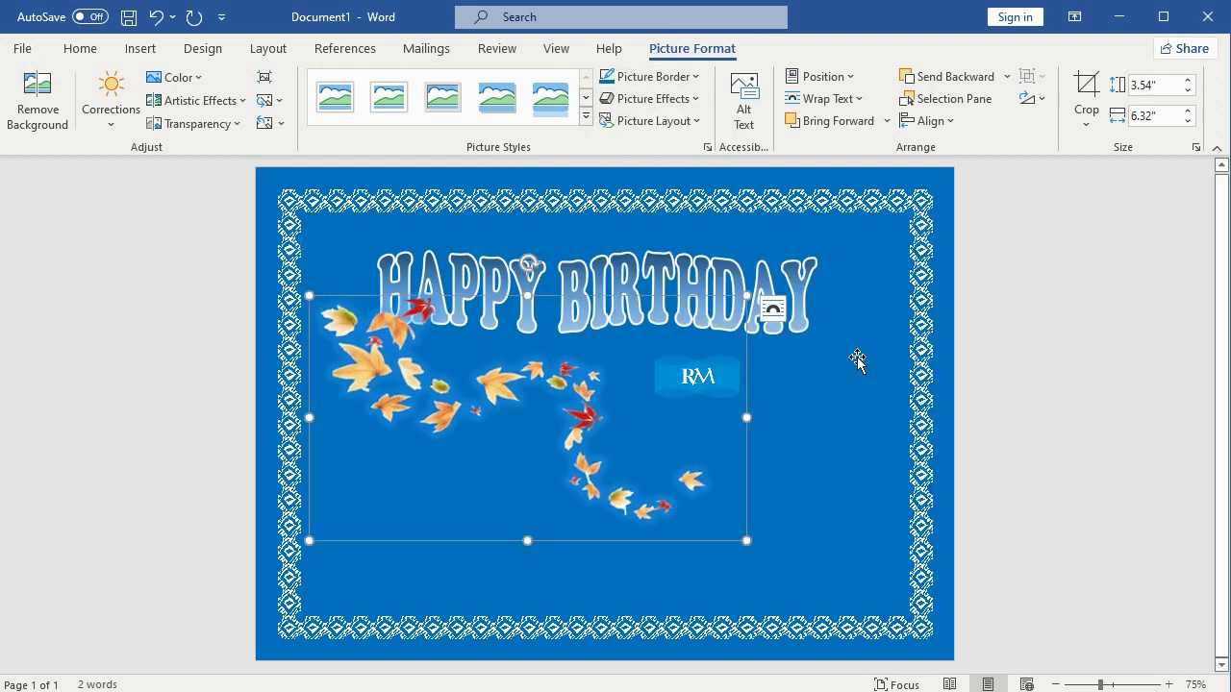
Bring the HAPPY BIRTHDAY WordArt in front of the leaves picture
{"action": "left_click", "coordinate": [762, 283]}
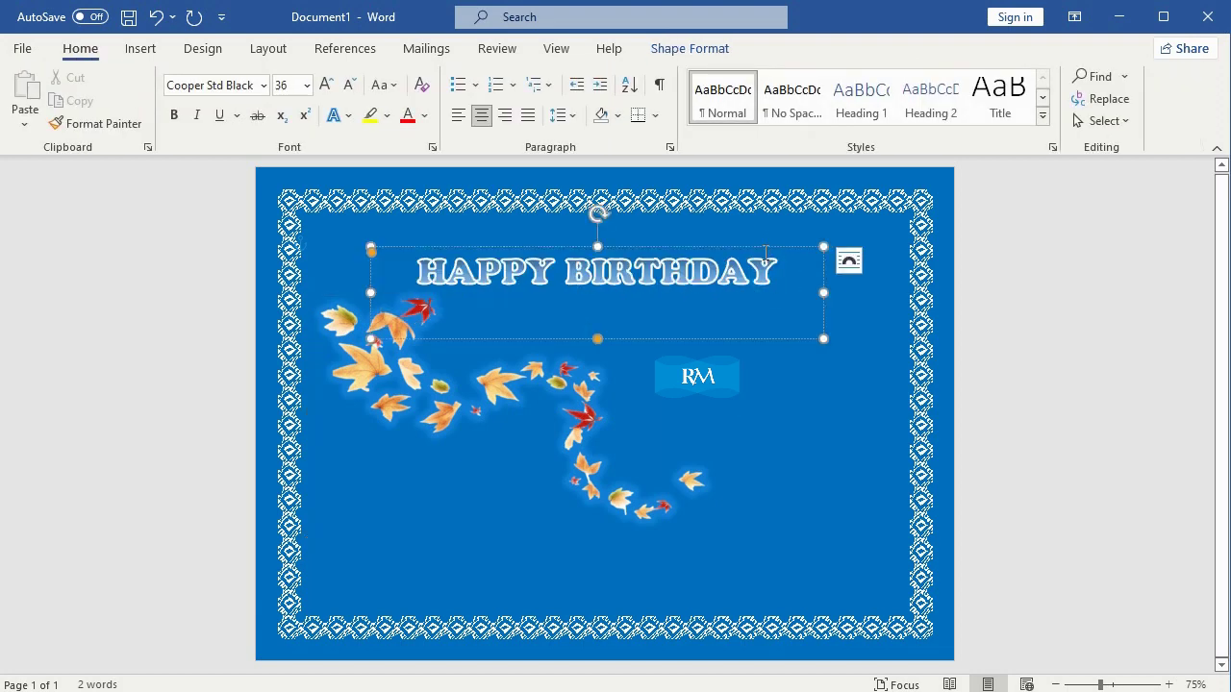
{"action": "right_click", "coordinate": [763, 245]}
{"action": "mouse_move", "coordinate": [923, 426]}
{"action": "left_click", "coordinate": [961, 426]}
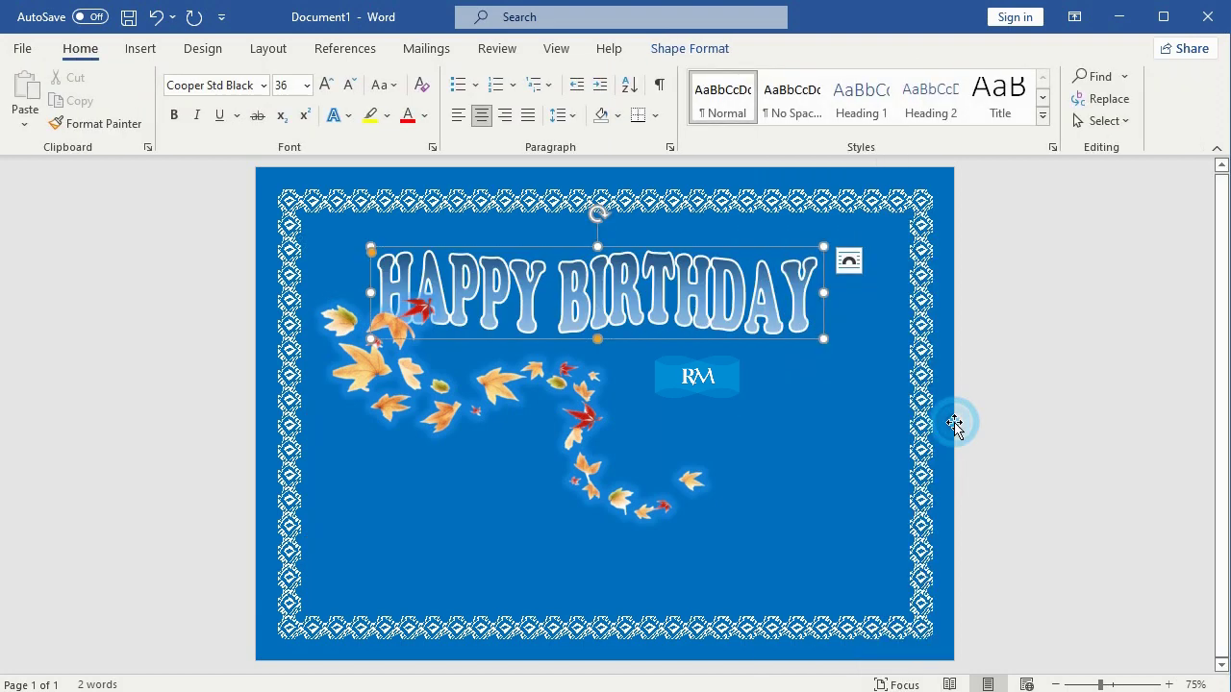
{"action": "left_click", "coordinate": [1027, 368]}
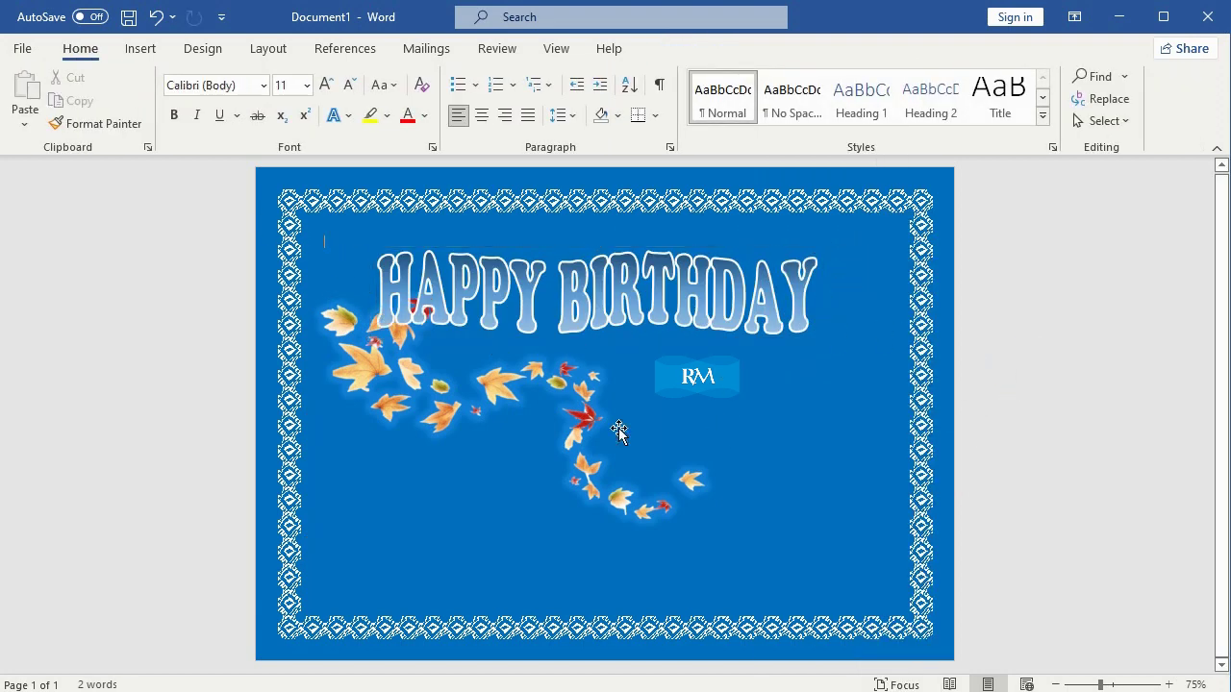
Widen the leaves picture slightly
{"action": "left_click", "coordinate": [692, 482]}
{"action": "left_click_drag", "start_coordinate": [747, 416], "coordinate": [776, 417]}
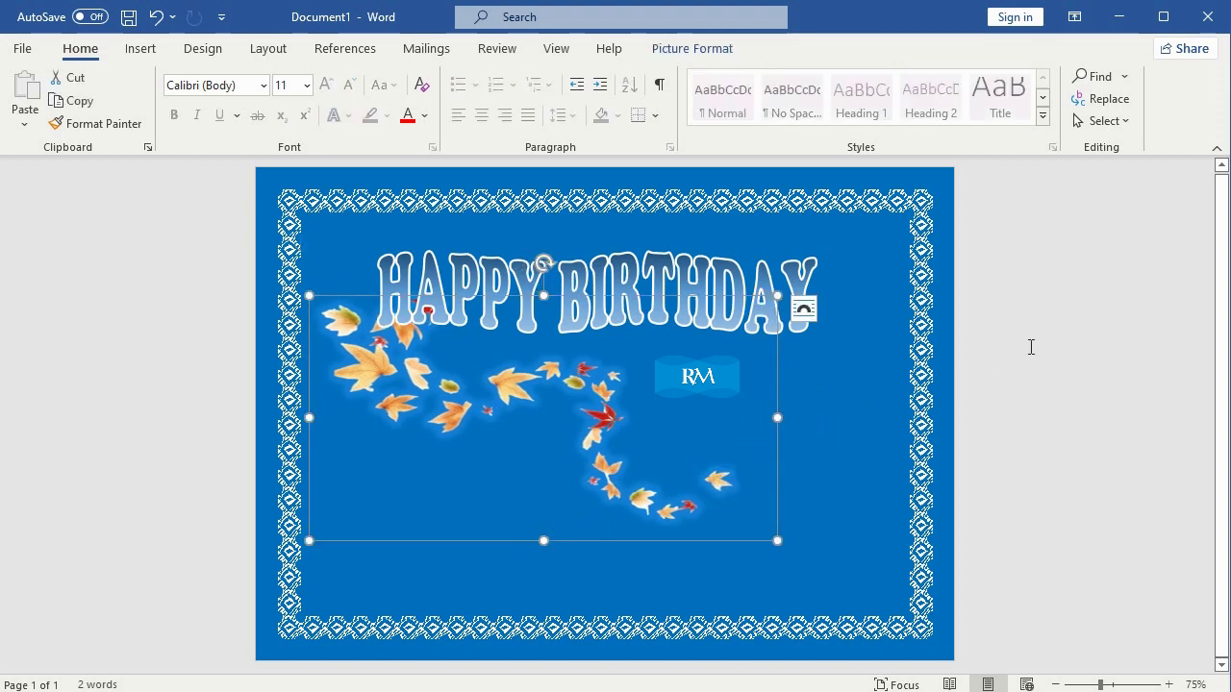
{"action": "left_click", "coordinate": [988, 355]}
Insert the balloons icon from the stock icons library
{"action": "left_click", "coordinate": [141, 48]}
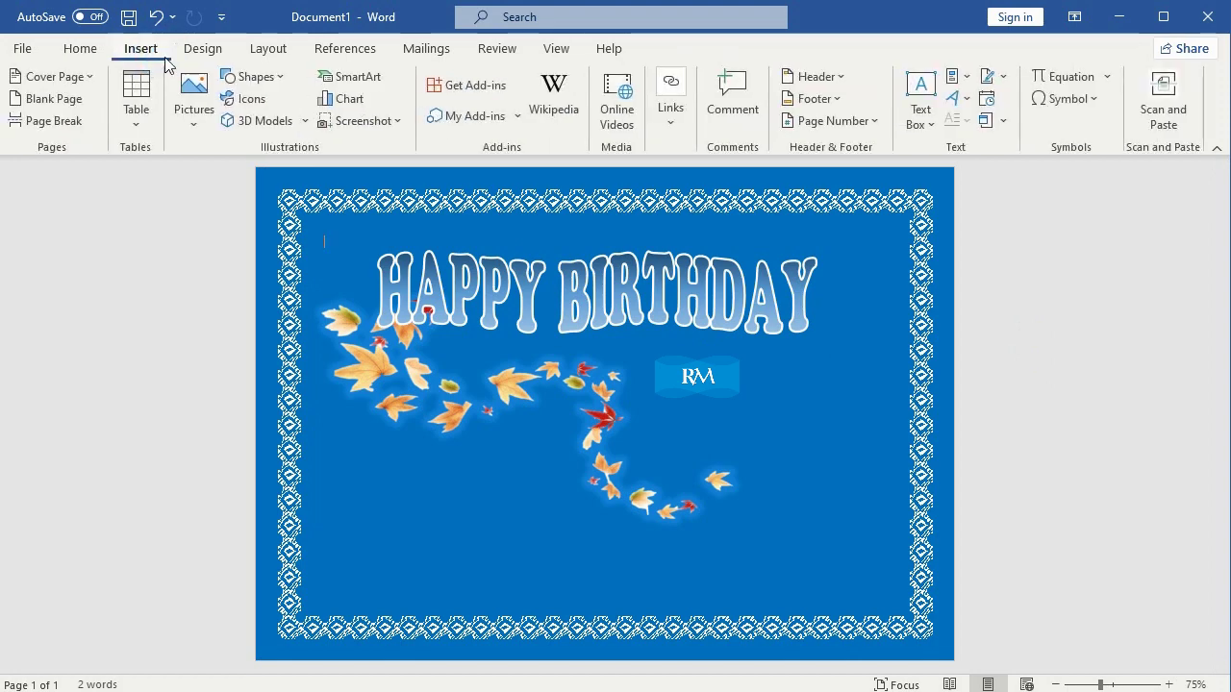
{"action": "left_click", "coordinate": [194, 103]}
{"action": "left_click", "coordinate": [255, 206]}
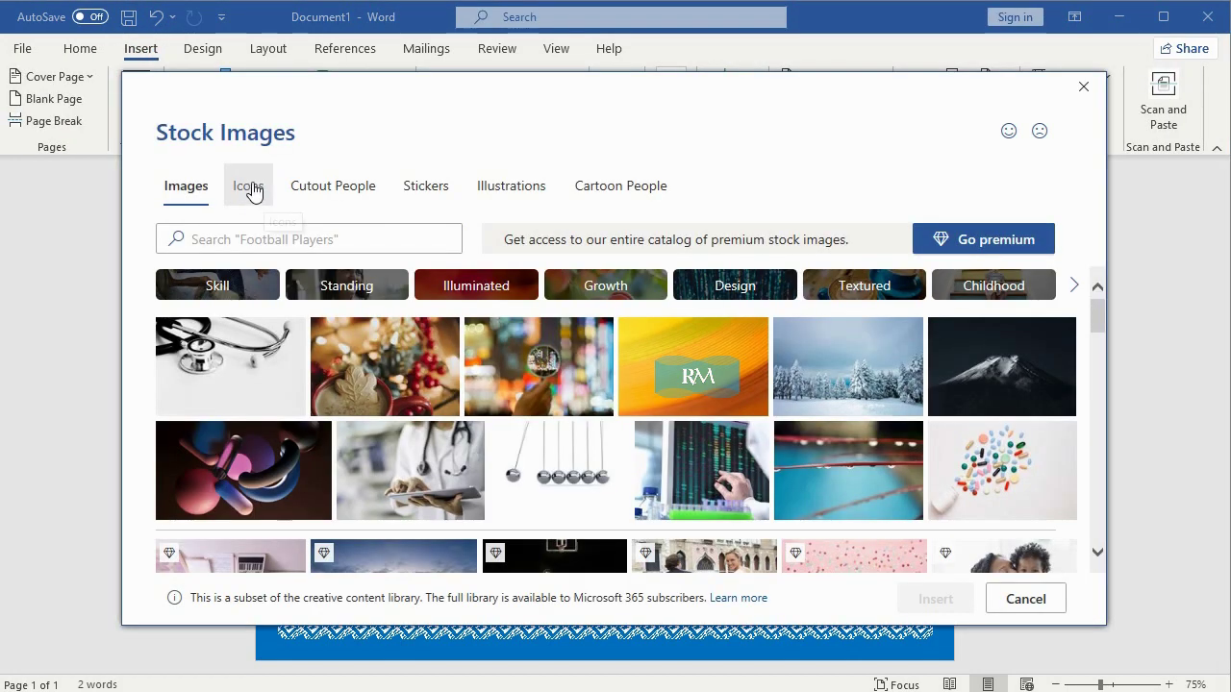
{"action": "left_click", "coordinate": [250, 192]}
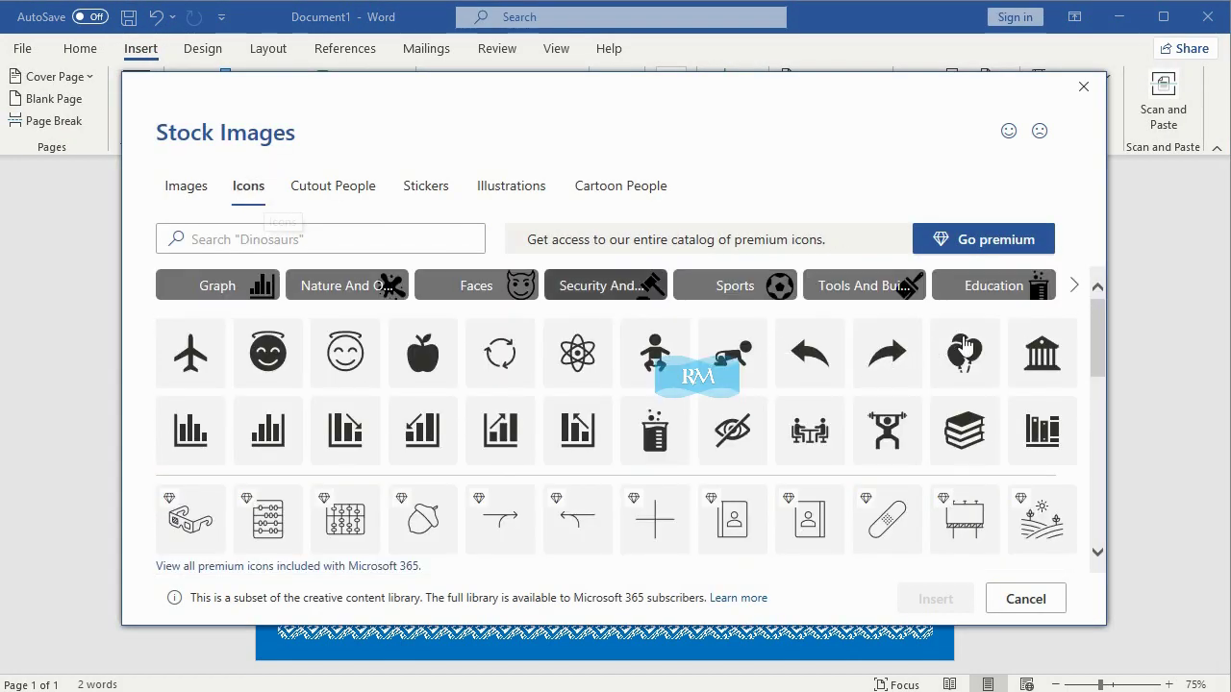
{"action": "left_click", "coordinate": [981, 383]}
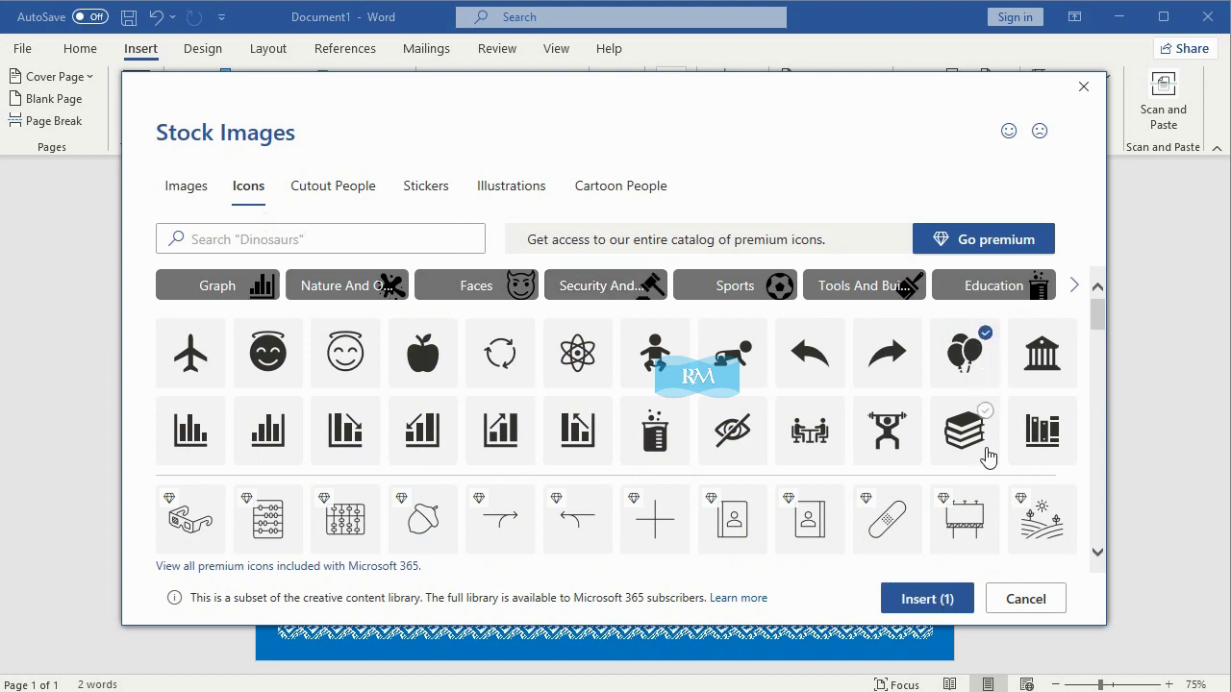
{"action": "left_click", "coordinate": [920, 598]}
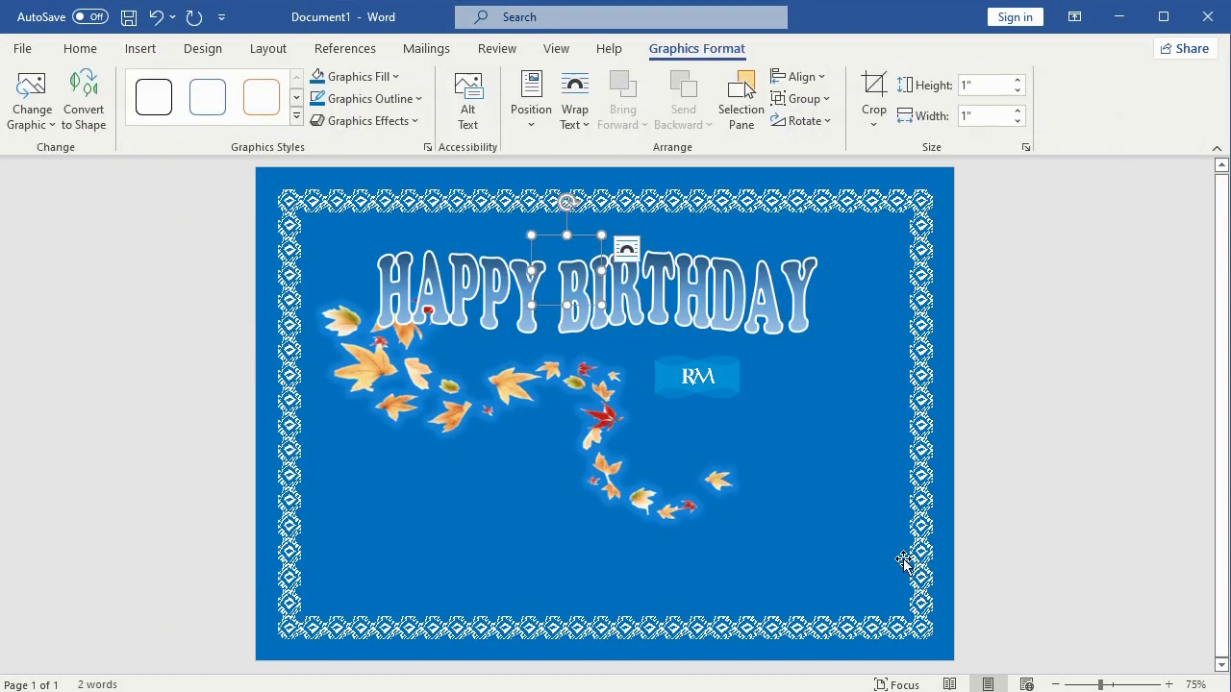
Set the balloons icon to In Front of Text and fill it white
{"action": "left_click", "coordinate": [626, 250]}
{"action": "left_click", "coordinate": [768, 428]}
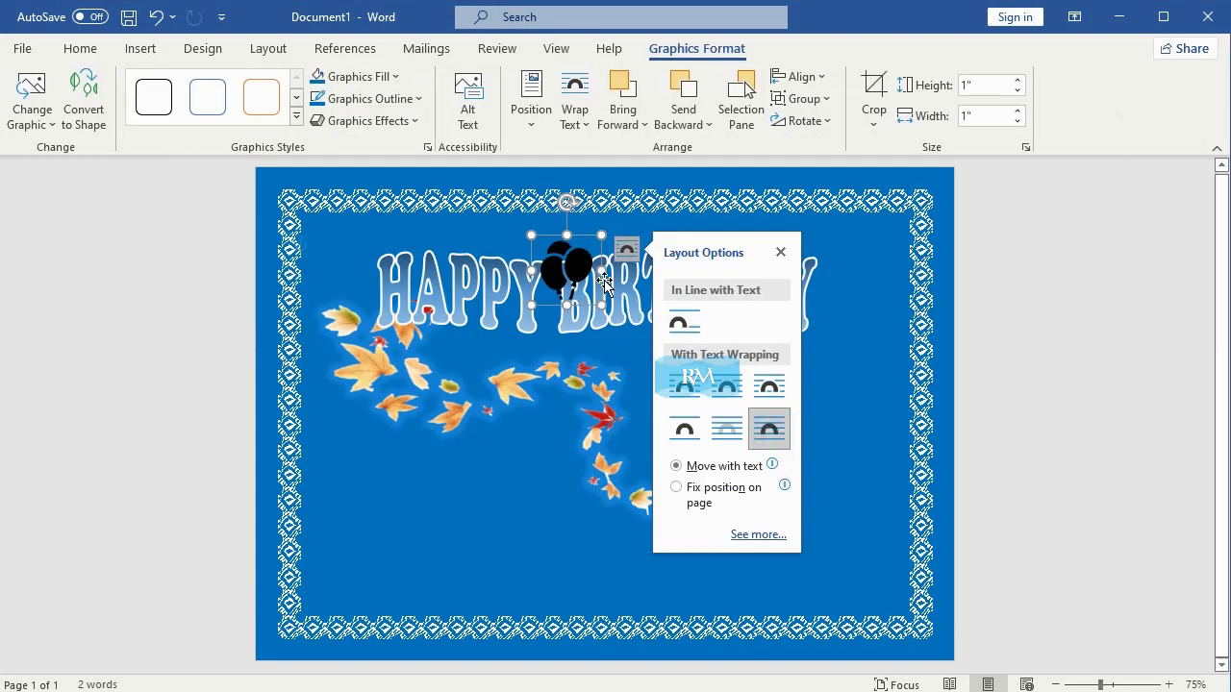
{"action": "left_click", "coordinate": [394, 76]}
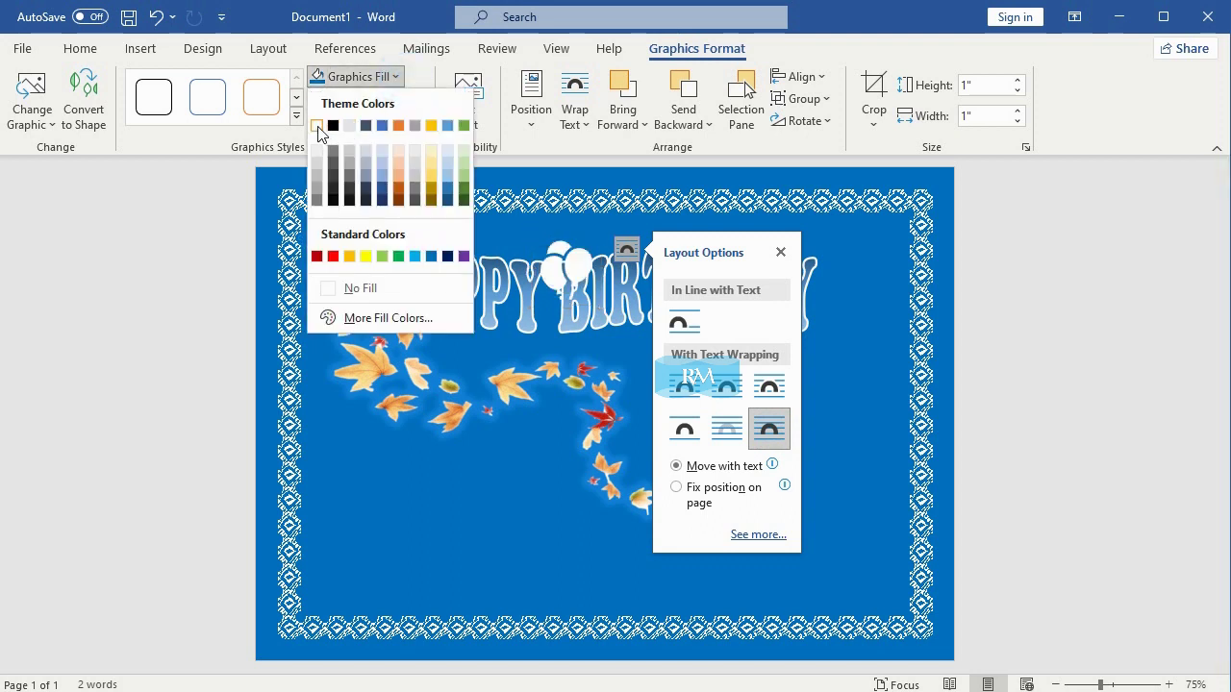
{"action": "left_click", "coordinate": [324, 132]}
Move the balloons icon to the lower left and enlarge it to 1.83"
{"action": "left_click_drag", "start_coordinate": [592, 234], "coordinate": [400, 458]}
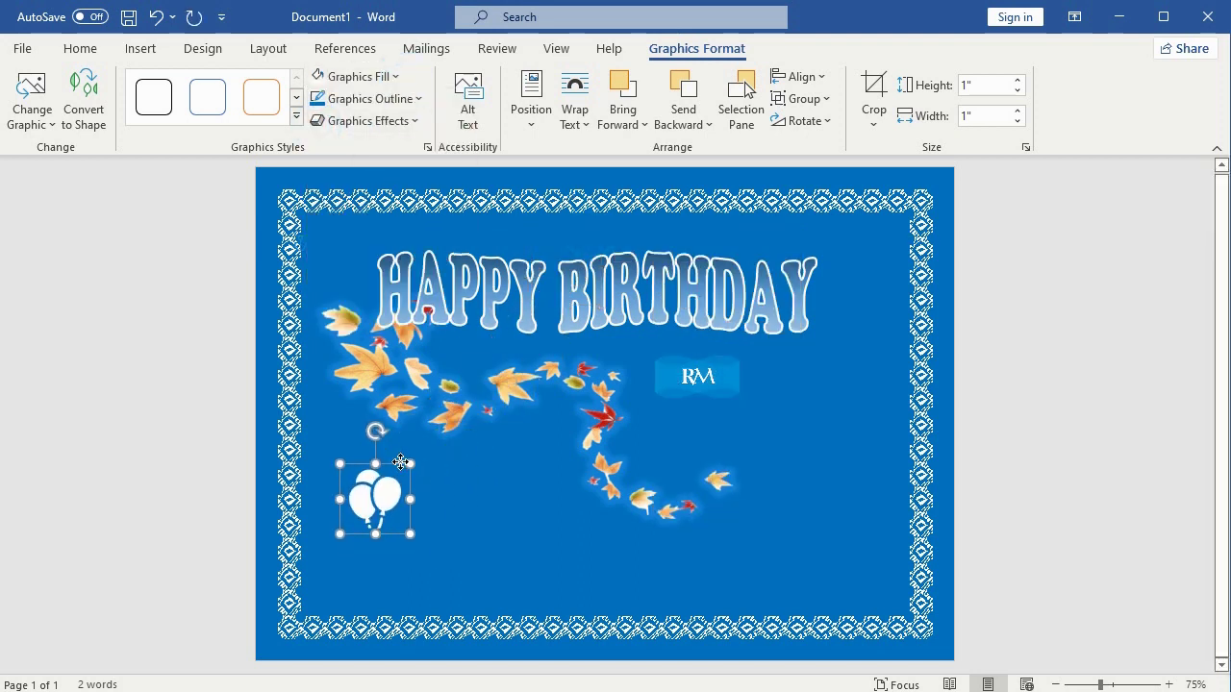
{"action": "left_click_drag", "start_coordinate": [409, 528], "coordinate": [467, 587]}
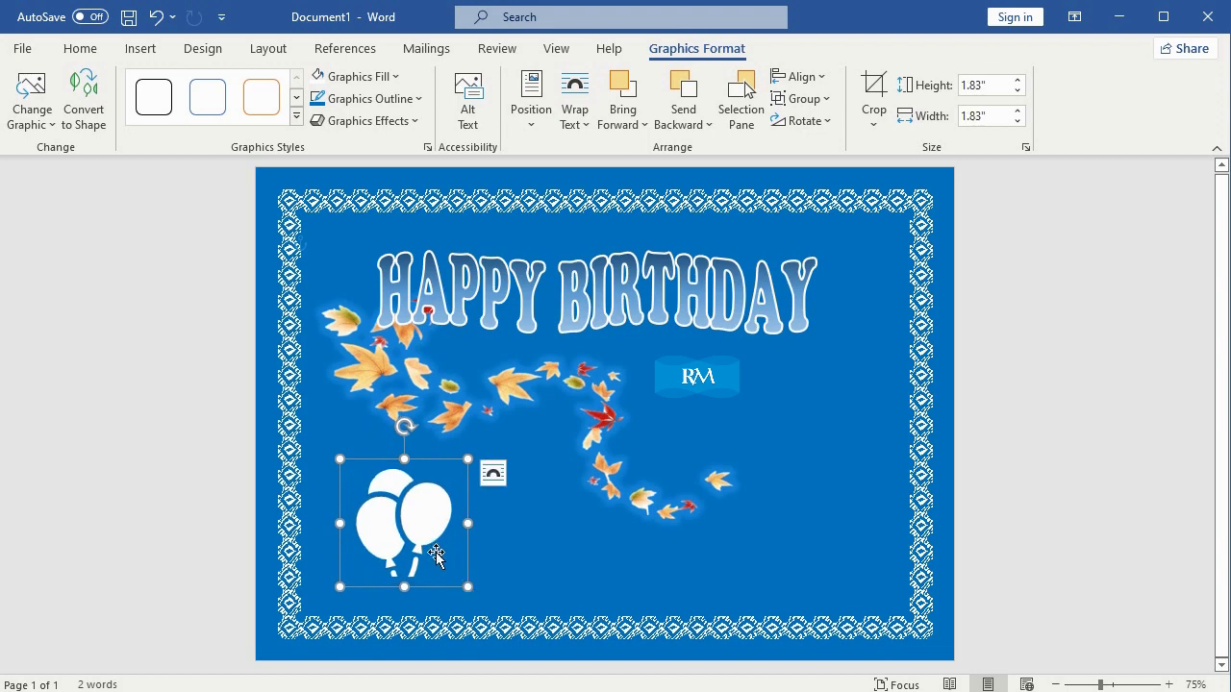
{"action": "left_click_drag", "start_coordinate": [441, 460], "coordinate": [428, 453]}
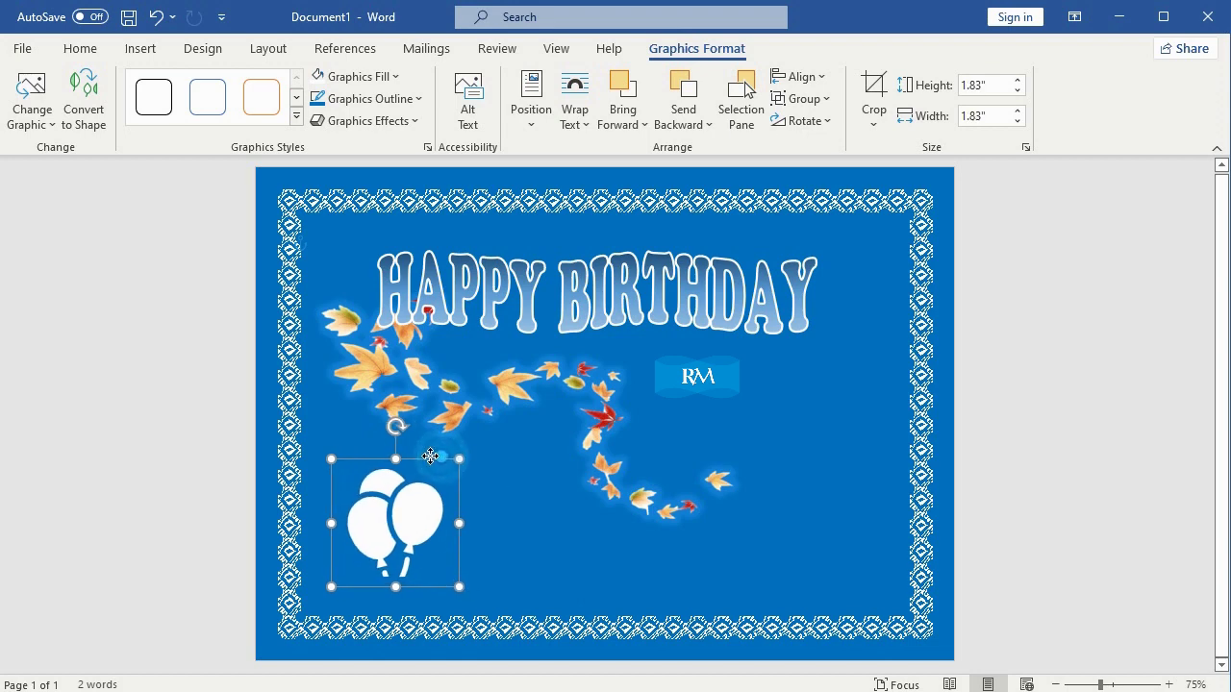
{"action": "left_click", "coordinate": [140, 48]}
Insert the fast-food icon from the stock icons library
{"action": "left_click", "coordinate": [204, 113]}
{"action": "left_click", "coordinate": [218, 206]}
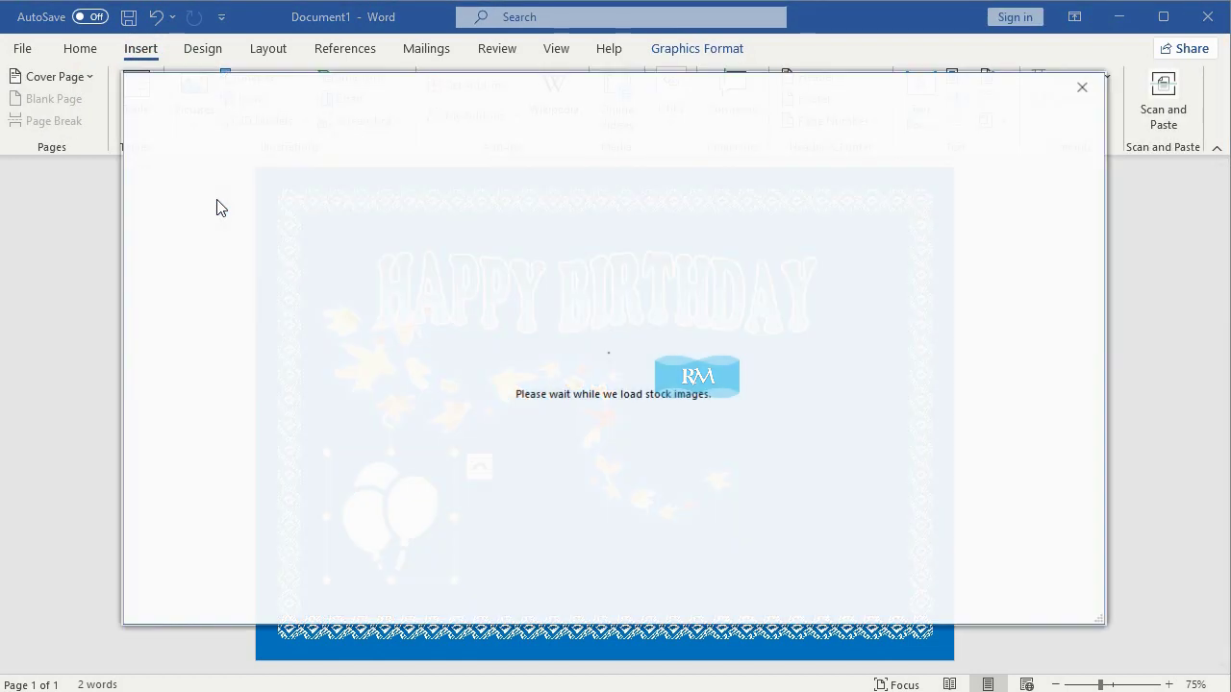
{"action": "left_click", "coordinate": [247, 189]}
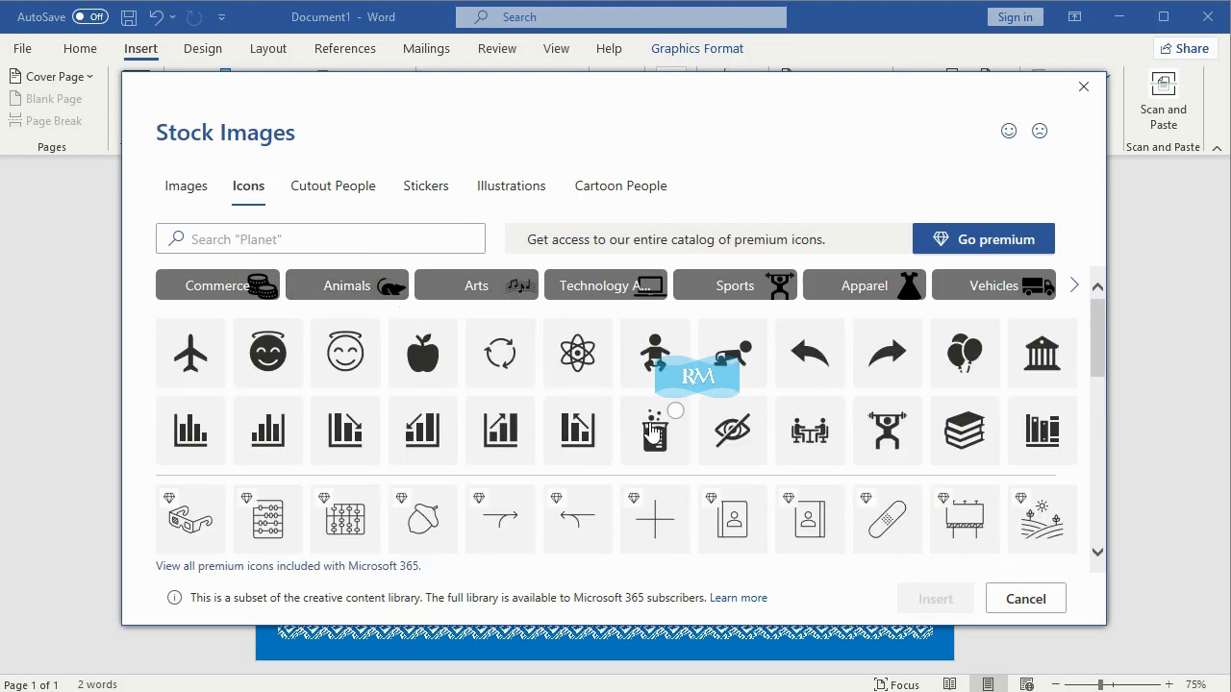
{"action": "scroll", "coordinate": [692, 443], "scroll_direction": "down", "scroll_amount": 2}
{"action": "left_click", "coordinate": [745, 471]}
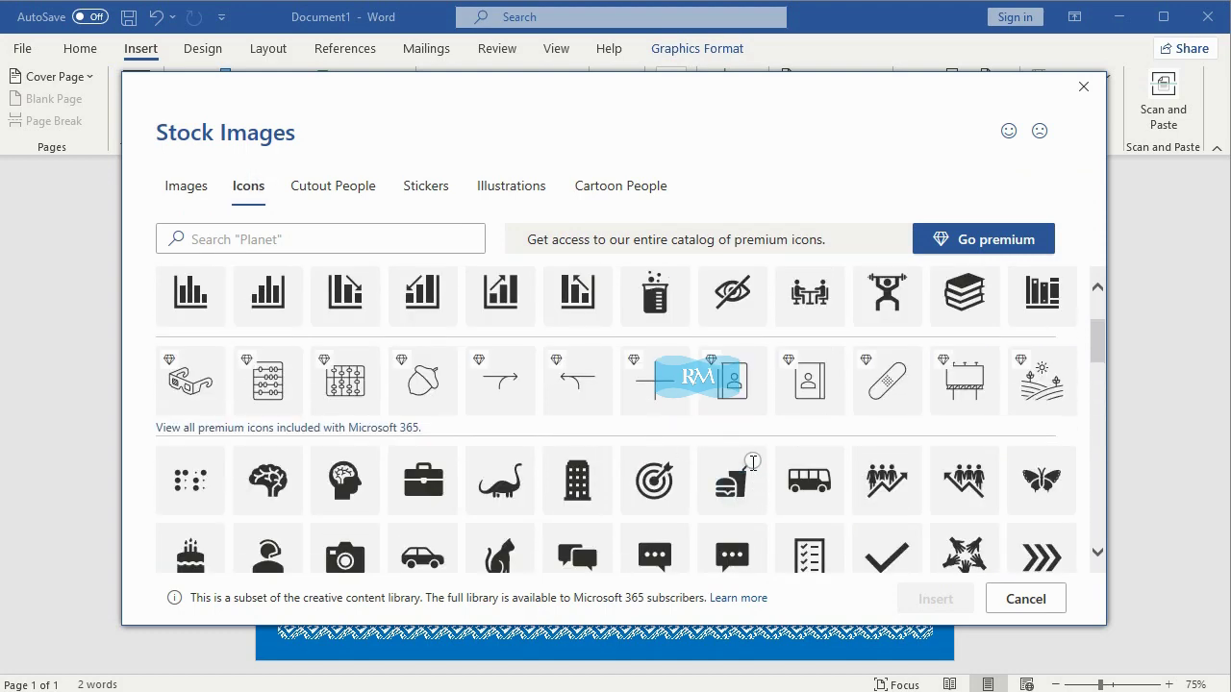
{"action": "left_click", "coordinate": [929, 600]}
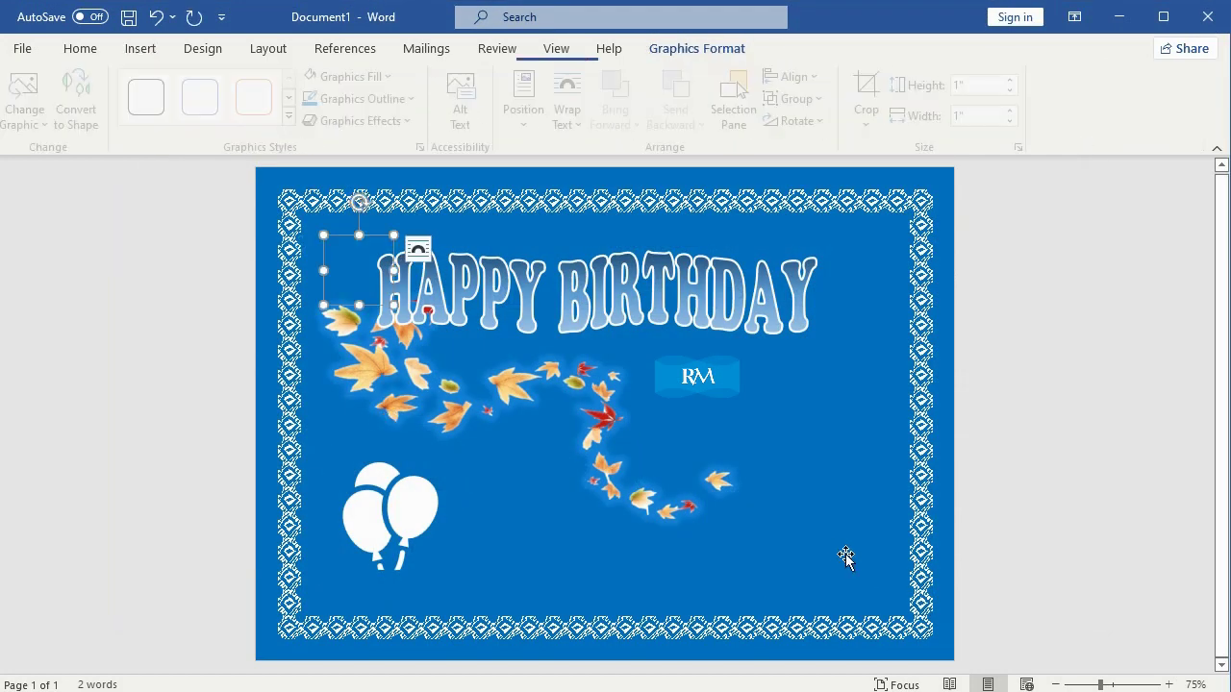
Float the fast-food icon in front of text, make it white, and place it beside the balloons
{"action": "left_click", "coordinate": [419, 250]}
{"action": "left_click", "coordinate": [561, 429]}
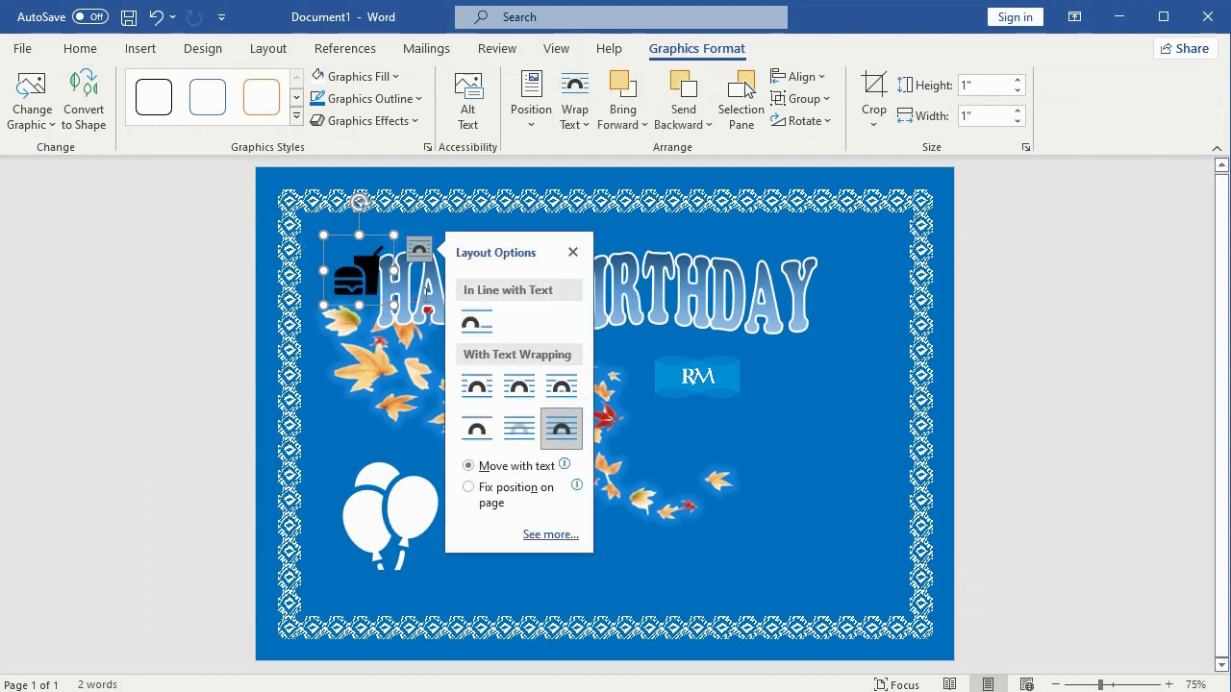
{"action": "left_click_drag", "start_coordinate": [366, 241], "coordinate": [536, 462]}
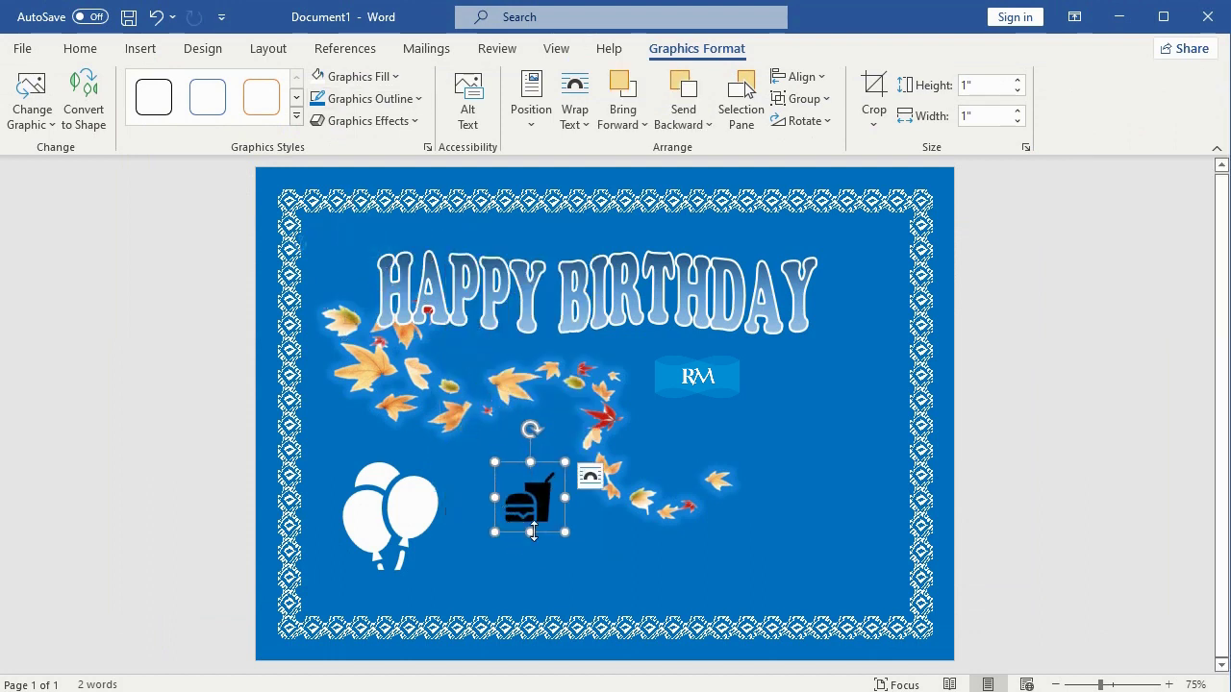
{"action": "key", "text": "ctrl+z"}
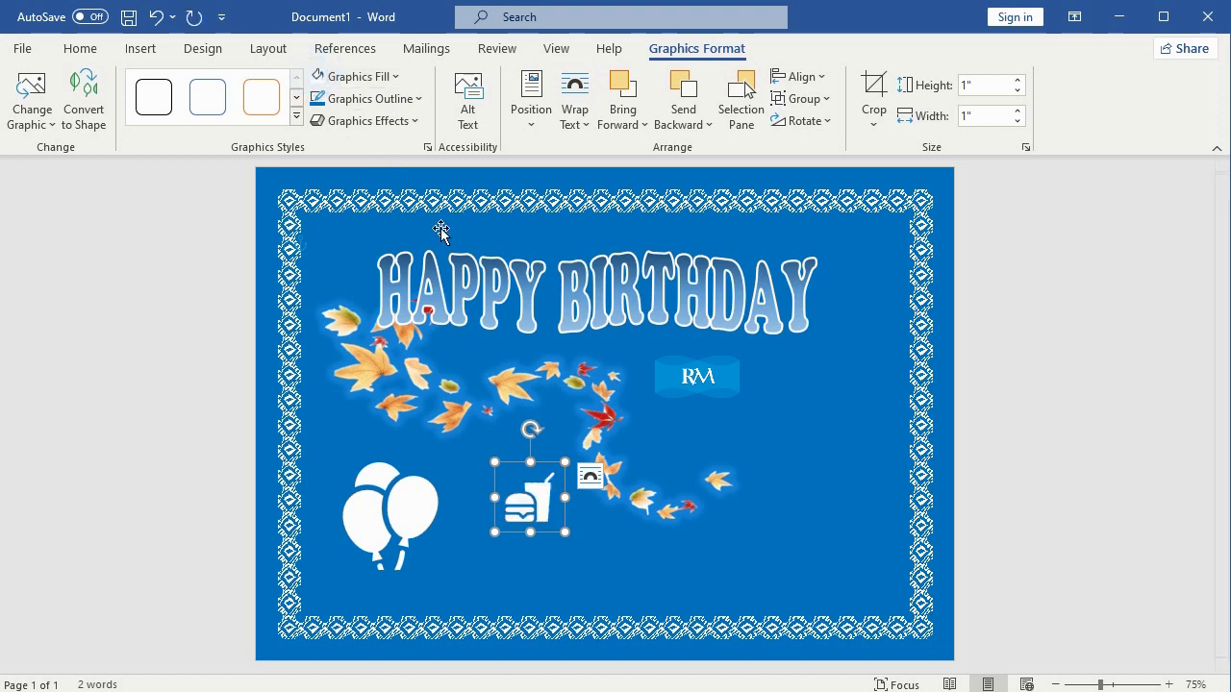
{"action": "left_click_drag", "start_coordinate": [494, 532], "coordinate": [454, 572]}
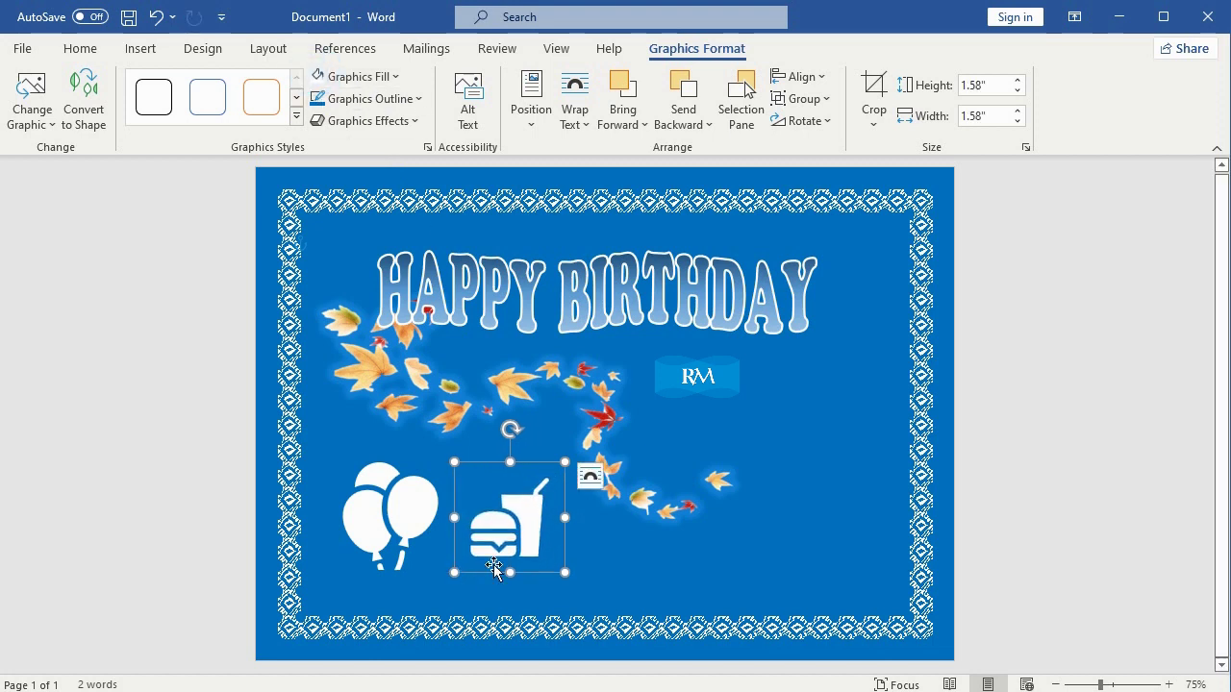
Shift the leaves slightly right and enlarge the fast-food icon, stretching it taller
{"action": "left_click", "coordinate": [594, 439]}
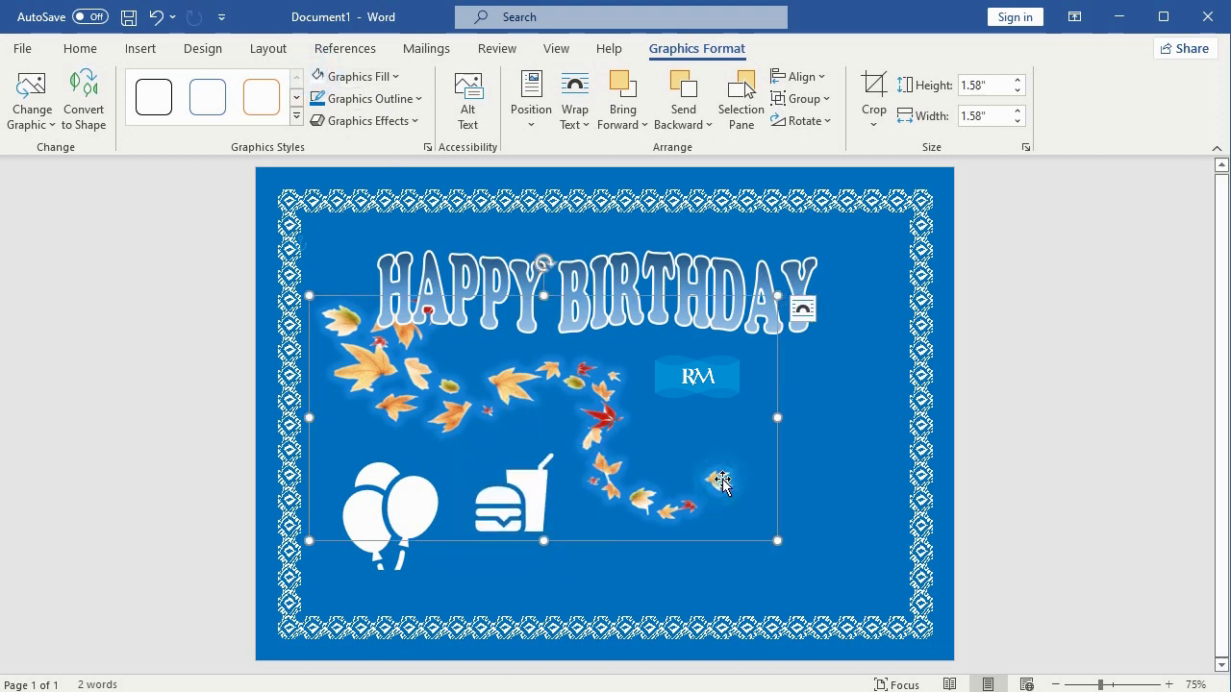
{"action": "left_click_drag", "start_coordinate": [772, 418], "coordinate": [789, 419]}
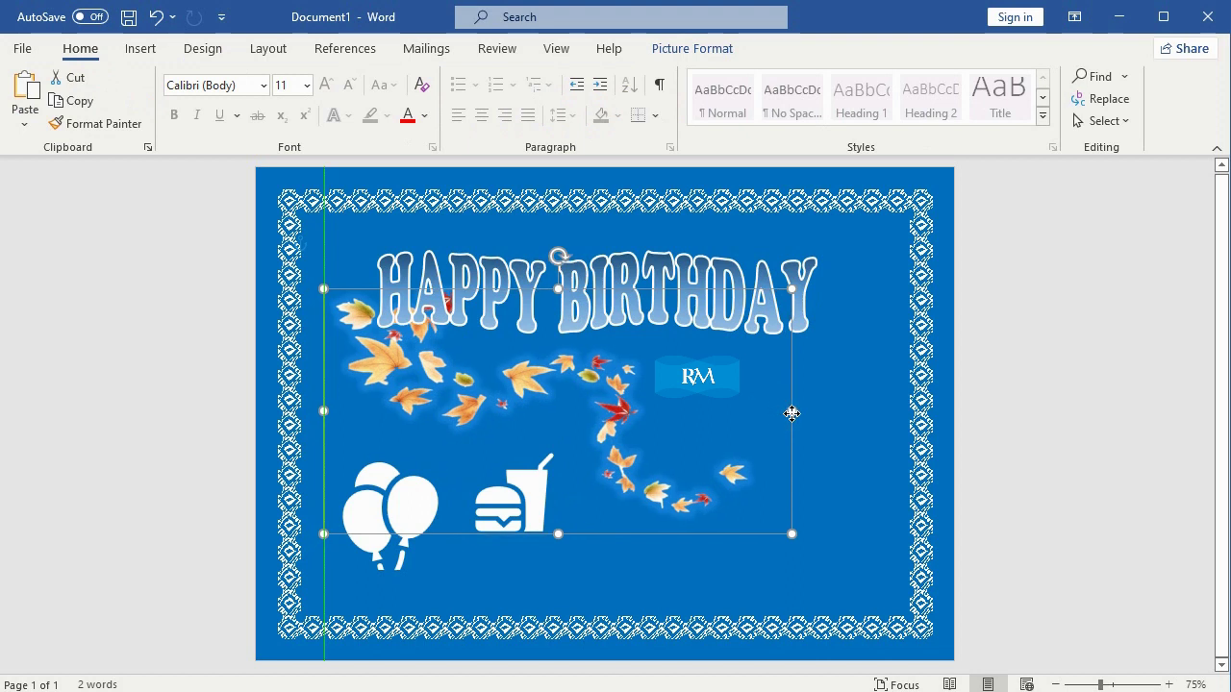
{"action": "left_click", "coordinate": [546, 478]}
{"action": "left_click_drag", "start_coordinate": [571, 439], "coordinate": [618, 389]}
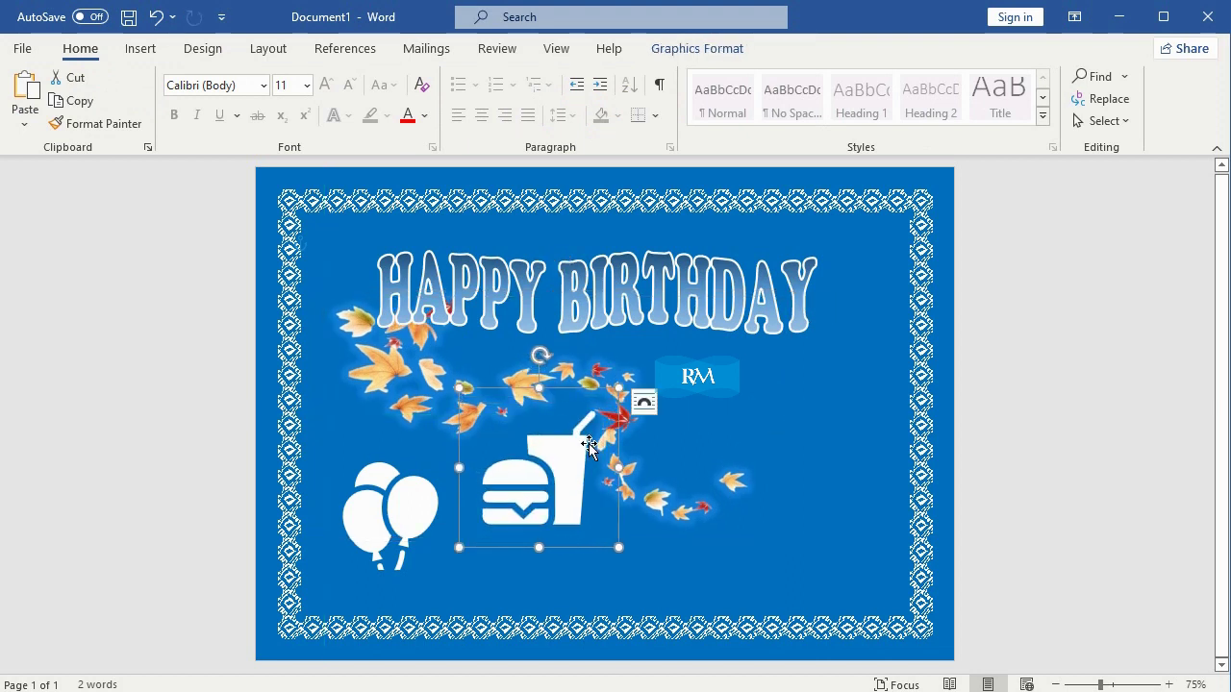
{"action": "left_click_drag", "start_coordinate": [589, 444], "coordinate": [559, 476]}
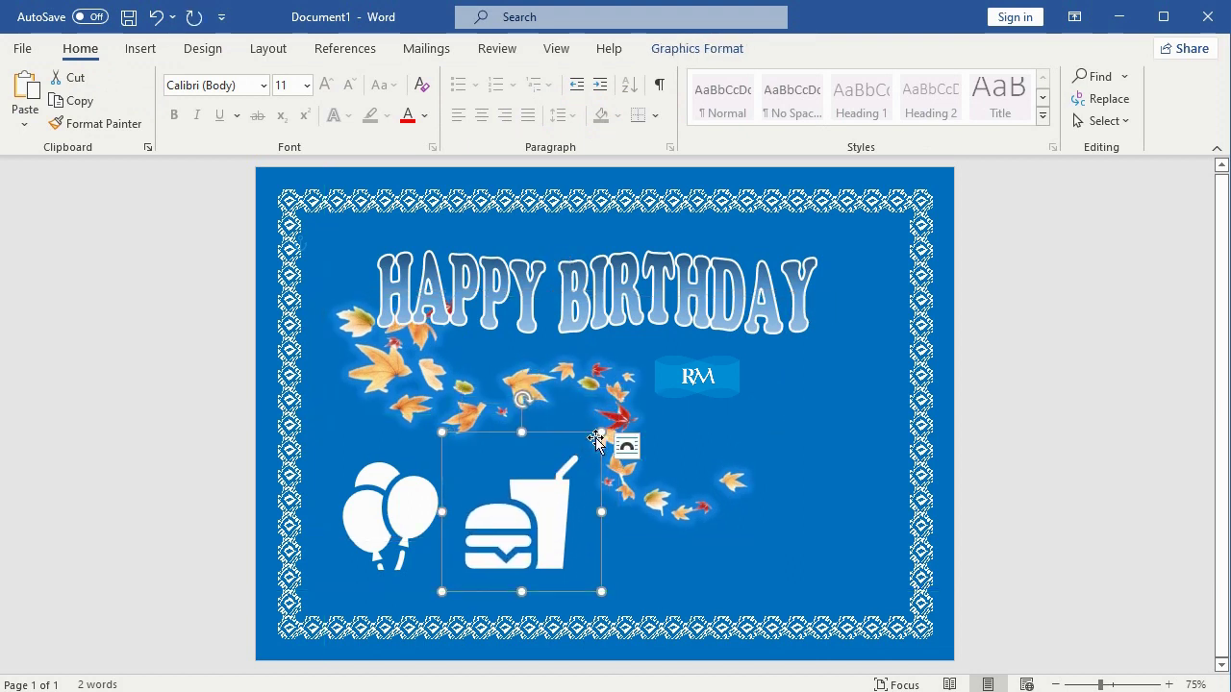
{"action": "left_click_drag", "start_coordinate": [525, 438], "coordinate": [519, 389]}
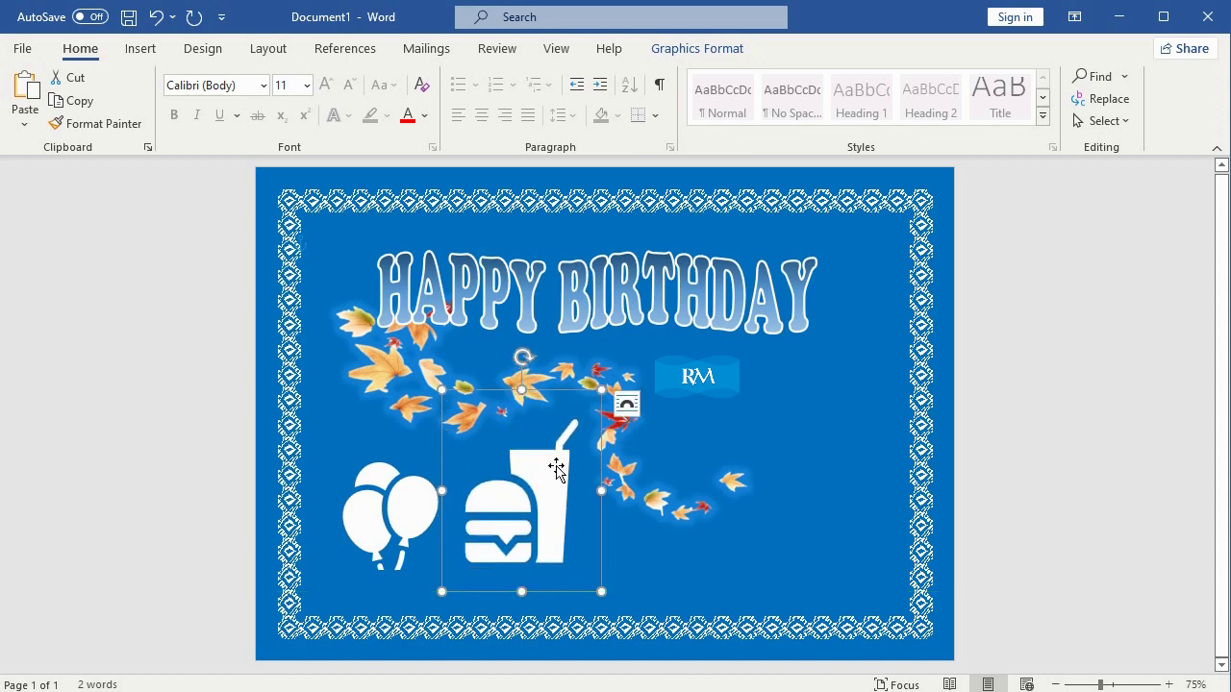
{"action": "left_click", "coordinate": [738, 498]}
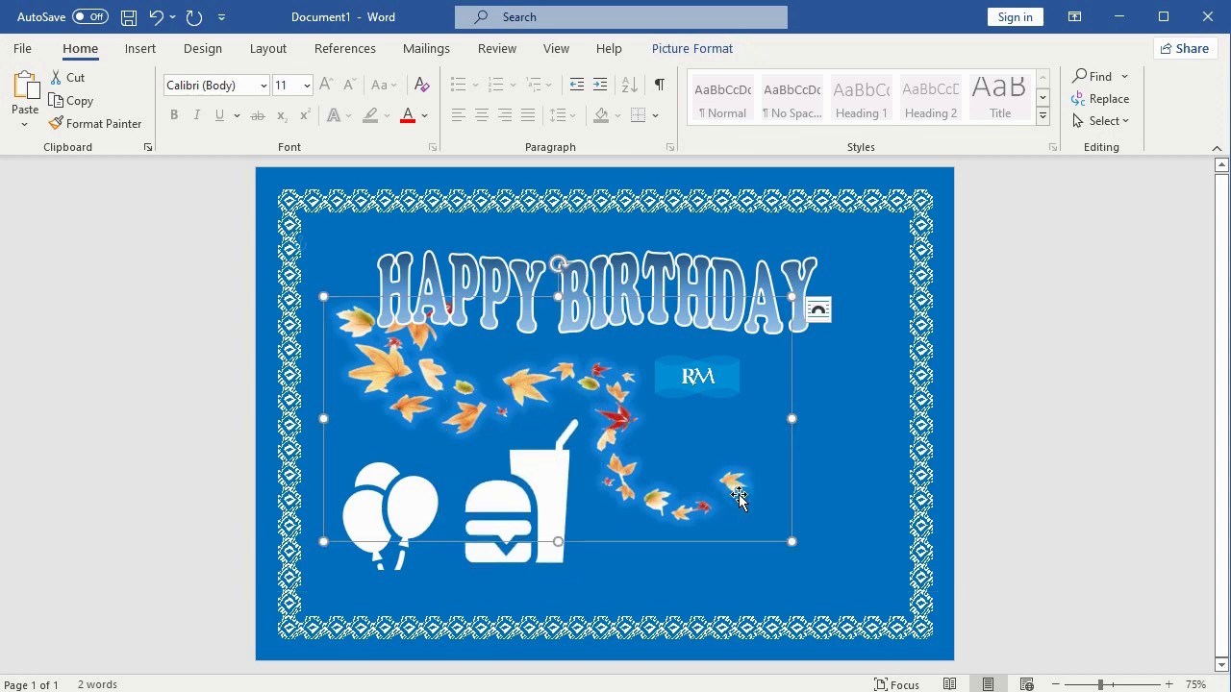
{"action": "left_click", "coordinate": [1087, 396]}
{"action": "left_click", "coordinate": [141, 48]}
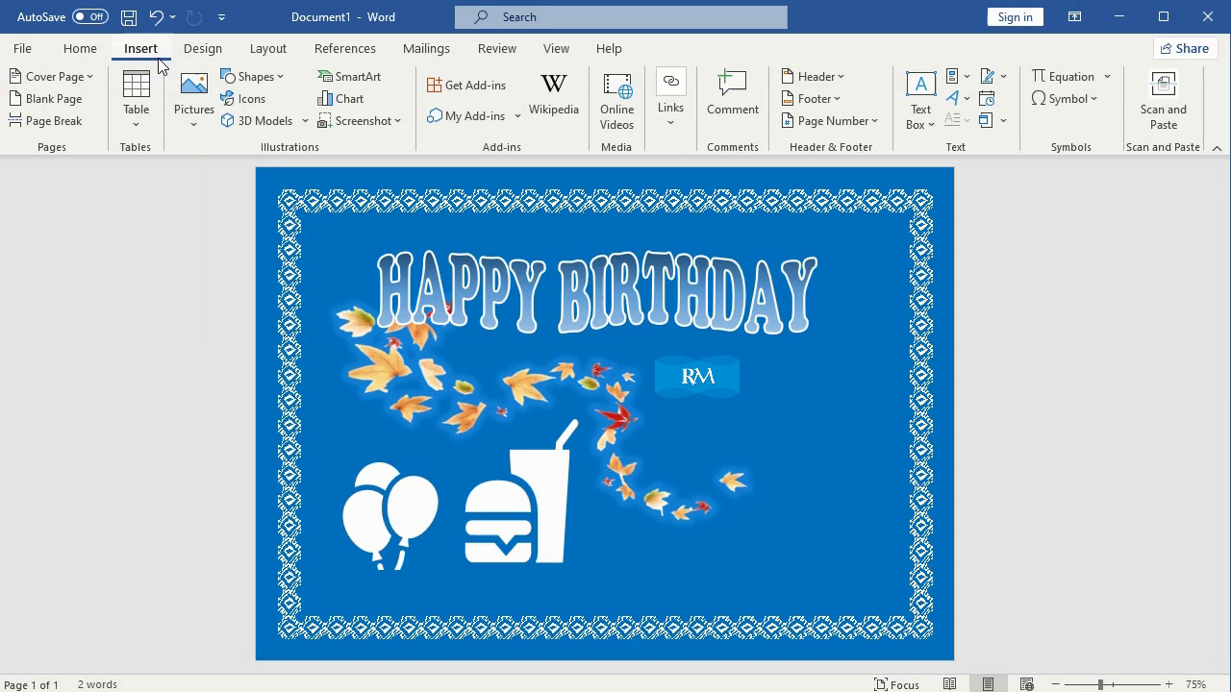
{"action": "left_click", "coordinate": [278, 80]}
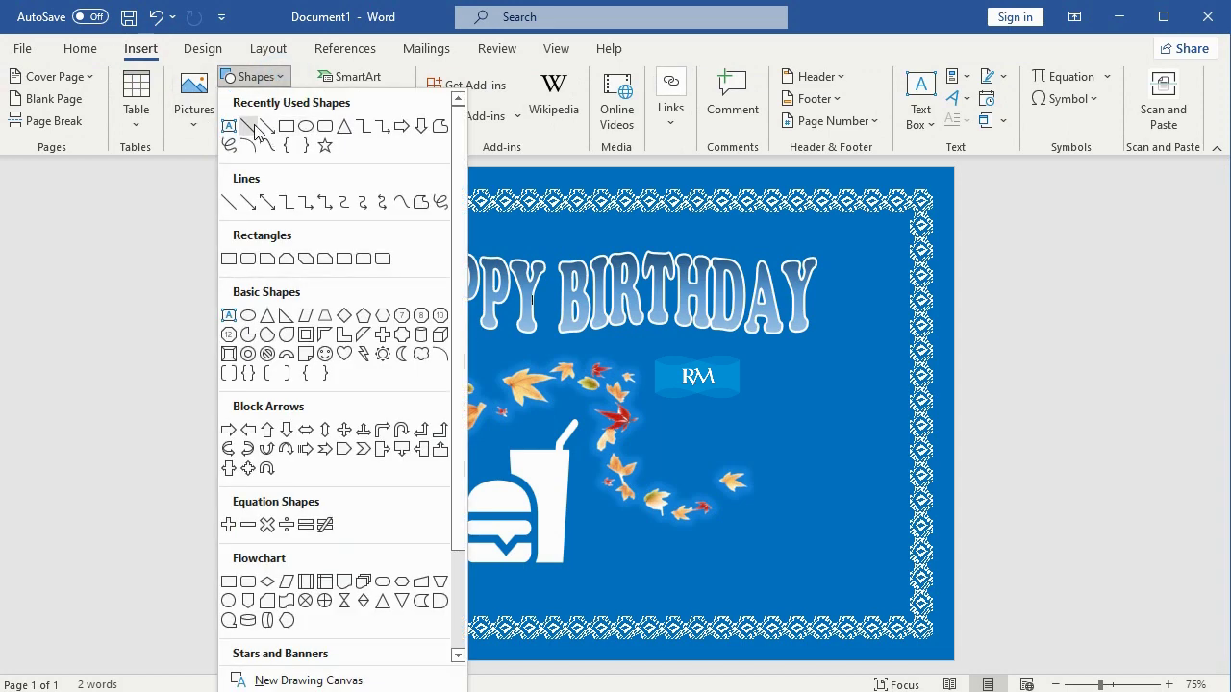
Draw a straight white line beneath the fast-food icon
{"action": "left_click", "coordinate": [256, 127]}
{"action": "left_click_drag", "start_coordinate": [458, 578], "coordinate": [556, 577]}
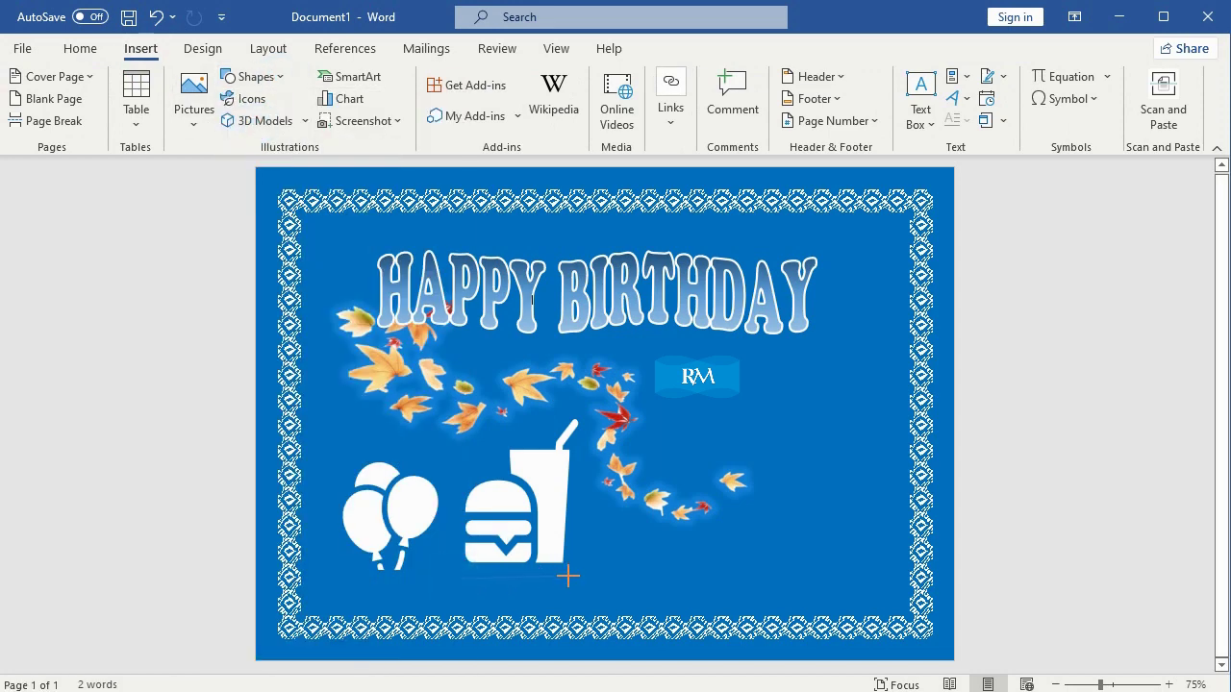
{"action": "left_click", "coordinate": [471, 99]}
{"action": "left_click", "coordinate": [385, 149]}
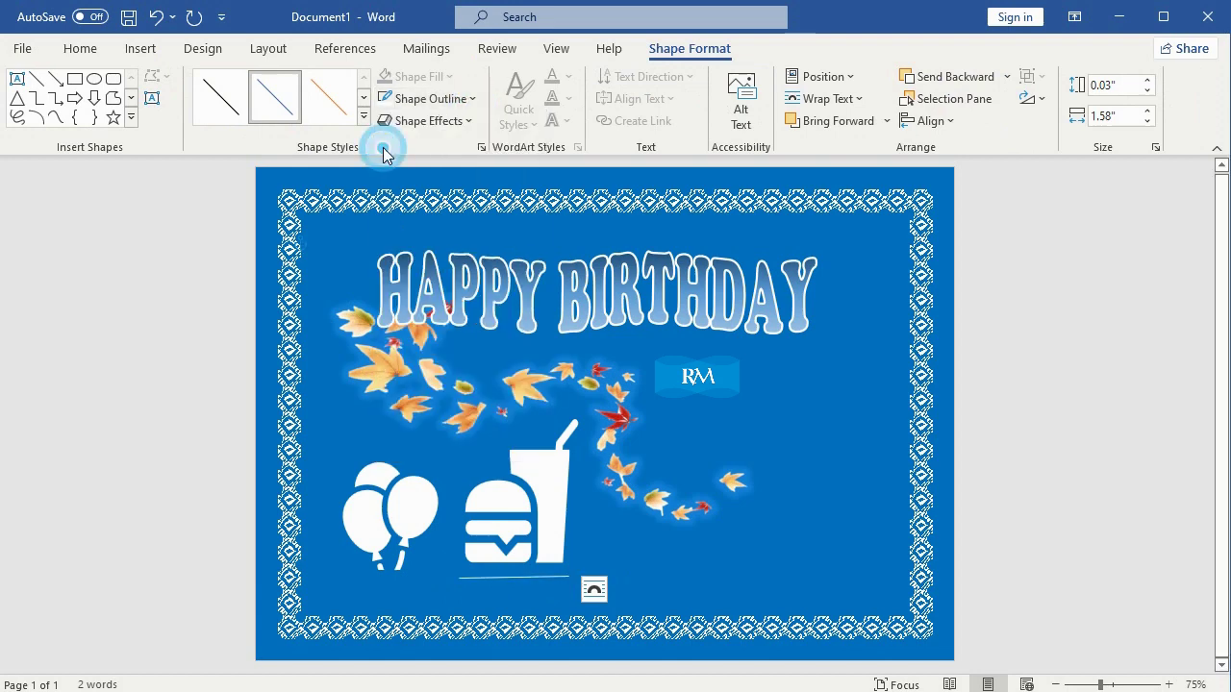
Give the line an 8.5 pt width and a double compound type
{"action": "left_click", "coordinate": [471, 100]}
{"action": "mouse_move", "coordinate": [481, 377]}
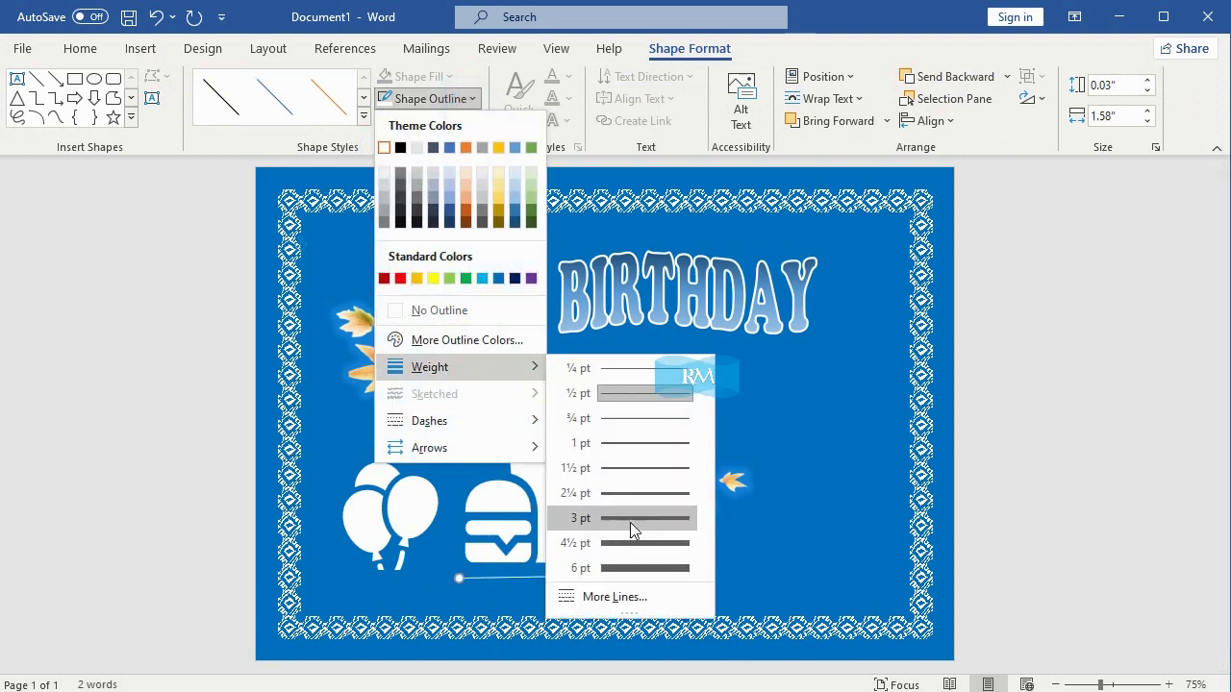
{"action": "left_click", "coordinate": [641, 597]}
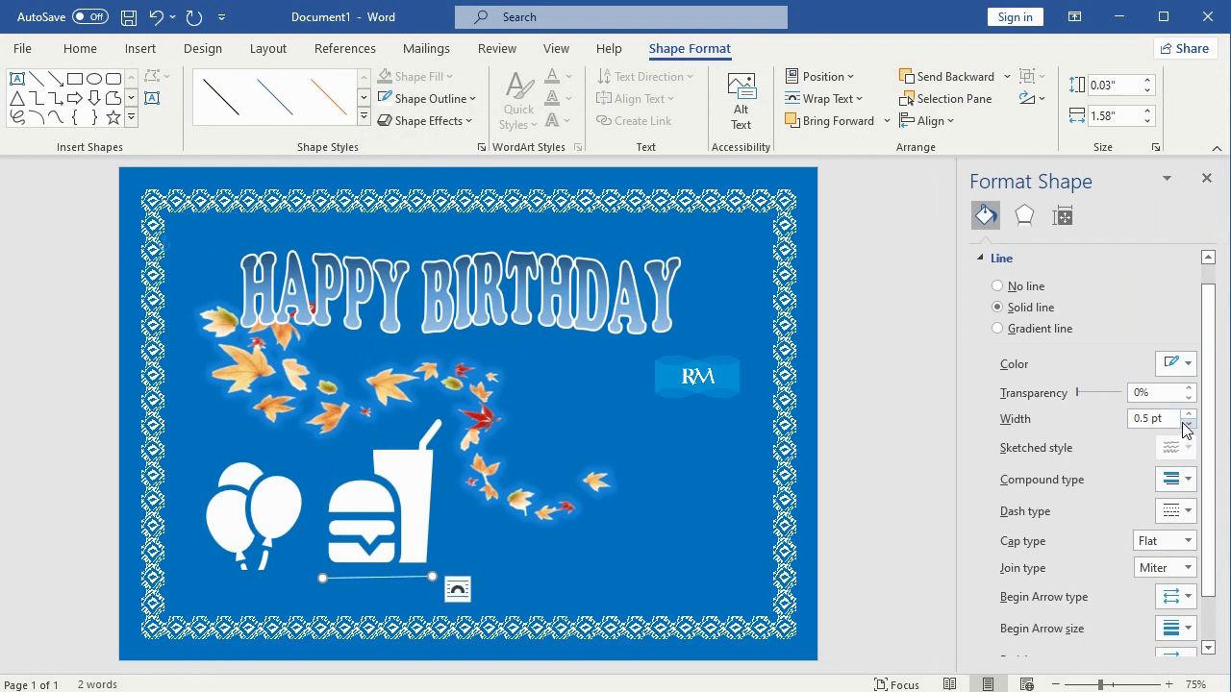
{"action": "left_click", "coordinate": [1133, 419]}
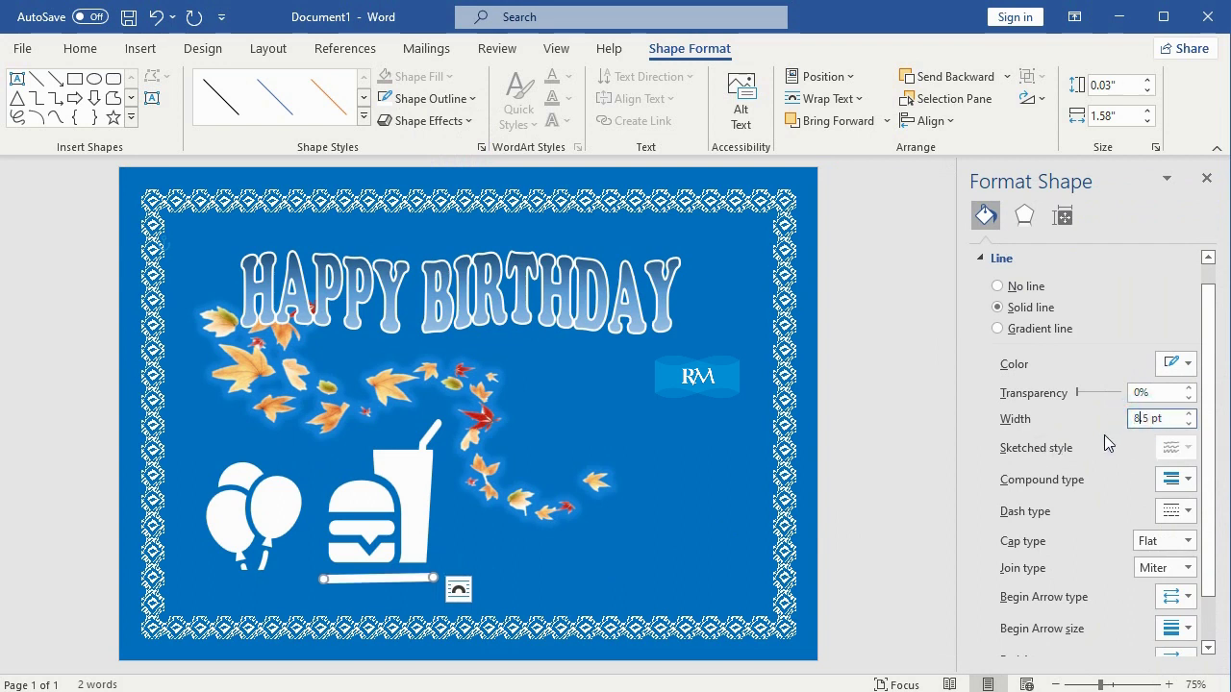
{"action": "left_click", "coordinate": [1173, 479]}
{"action": "left_click", "coordinate": [1168, 537]}
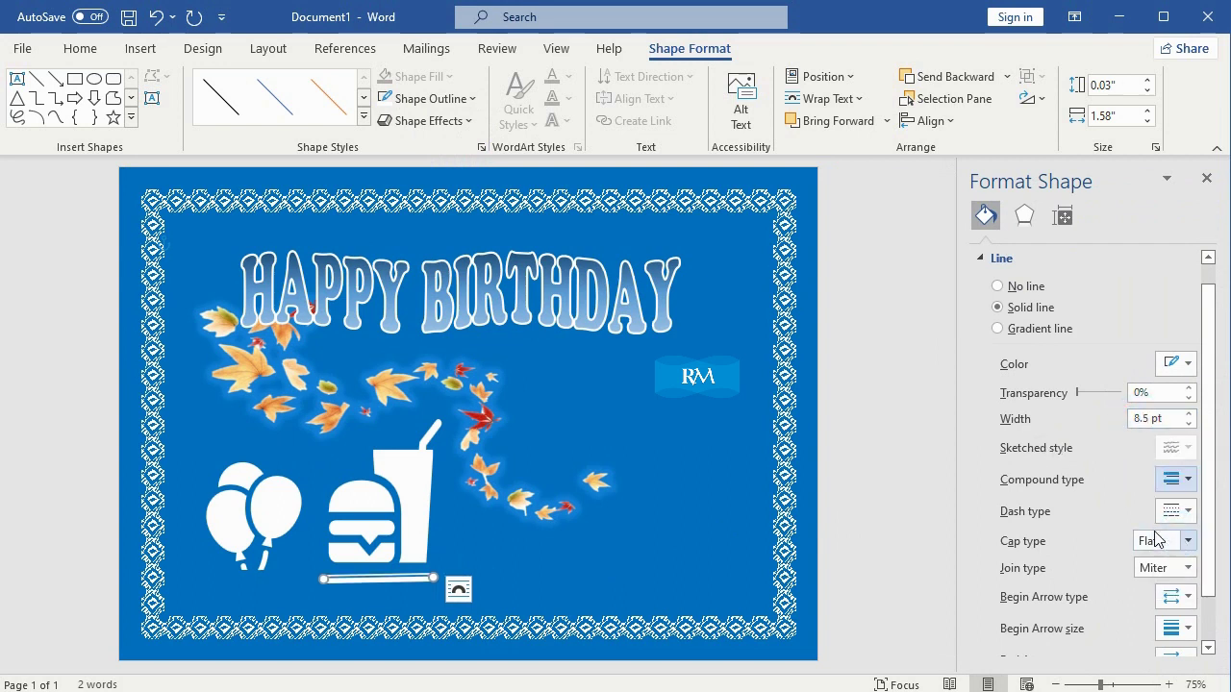
{"action": "left_click", "coordinate": [1173, 479]}
{"action": "left_click", "coordinate": [1173, 523]}
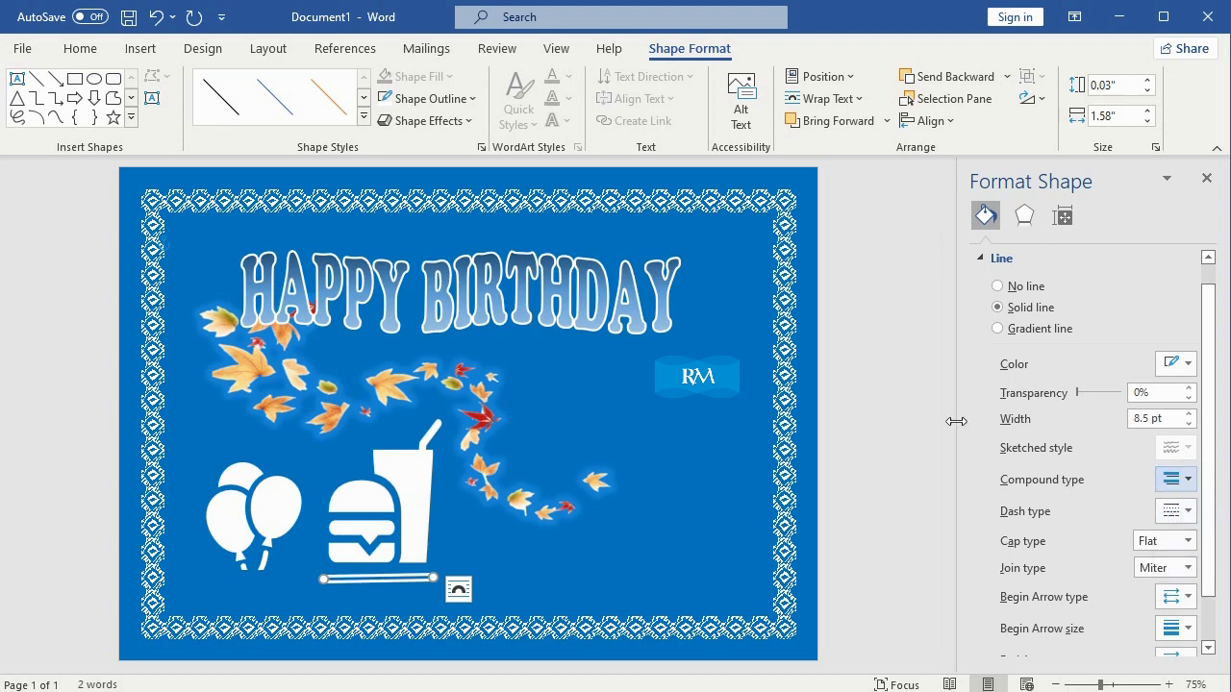
{"action": "left_click", "coordinate": [922, 404]}
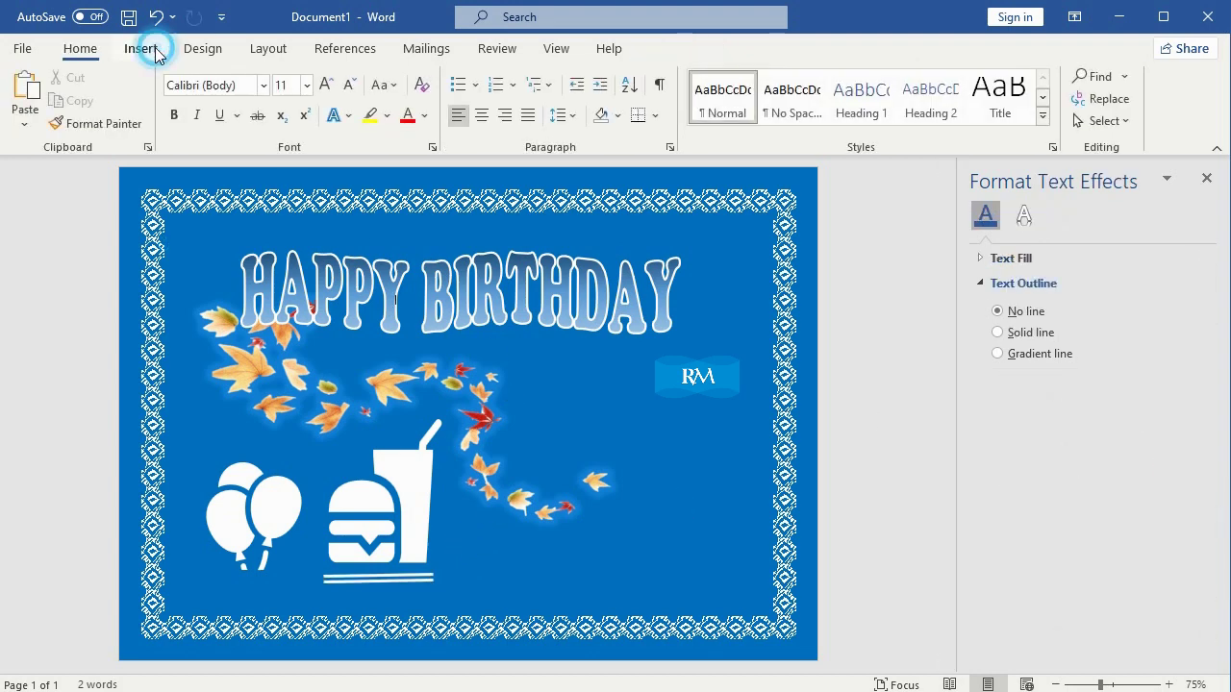
Insert the birthday cake icon from the stock icons library
{"action": "left_click", "coordinate": [140, 48]}
{"action": "left_click", "coordinate": [207, 113]}
{"action": "left_click", "coordinate": [239, 208]}
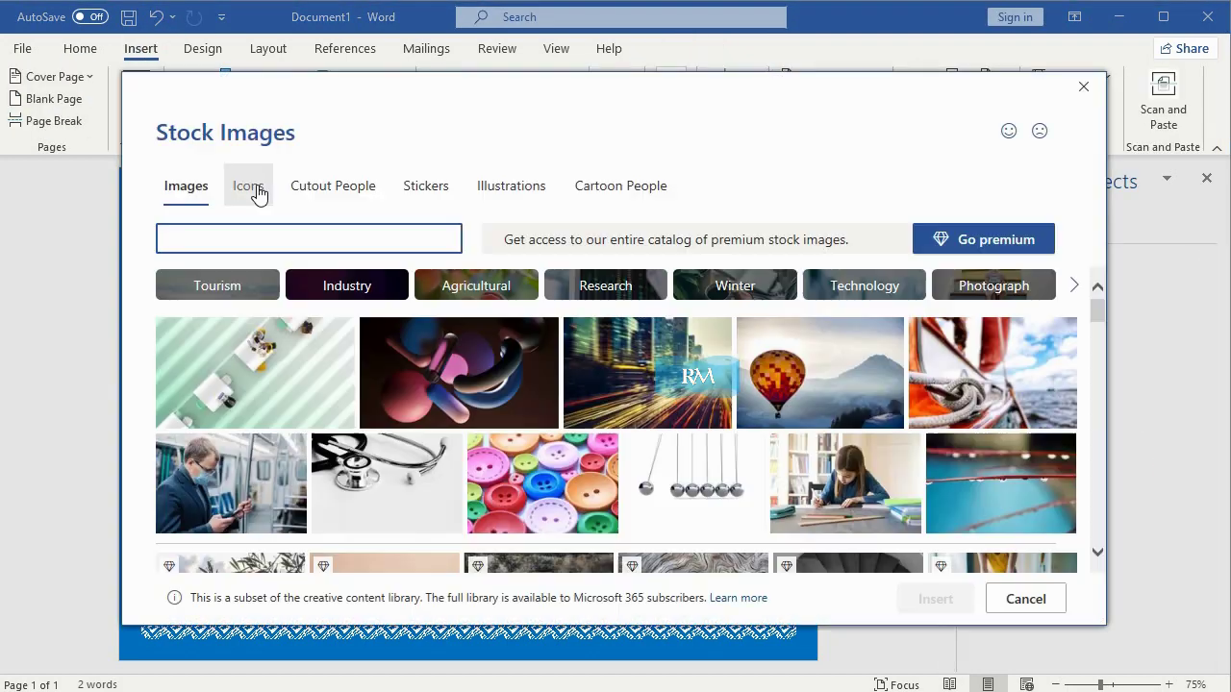
{"action": "left_click", "coordinate": [254, 192]}
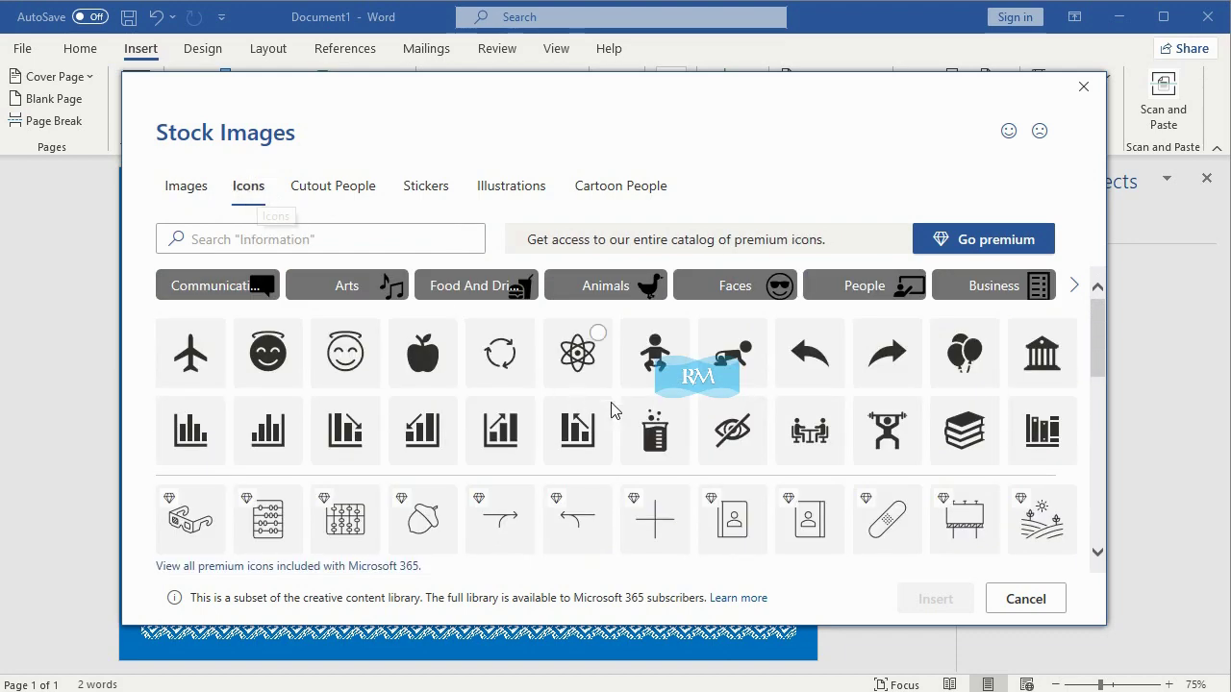
{"action": "scroll", "coordinate": [843, 487], "scroll_direction": "down", "scroll_amount": 3}
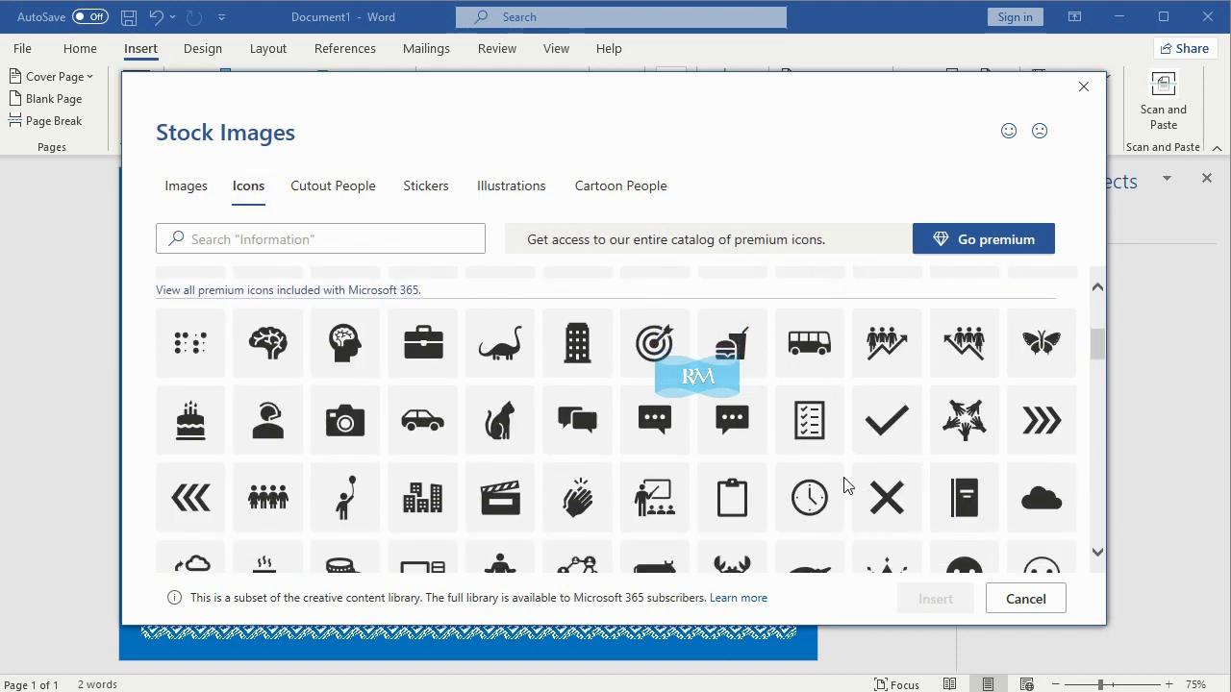
{"action": "left_click", "coordinate": [190, 330]}
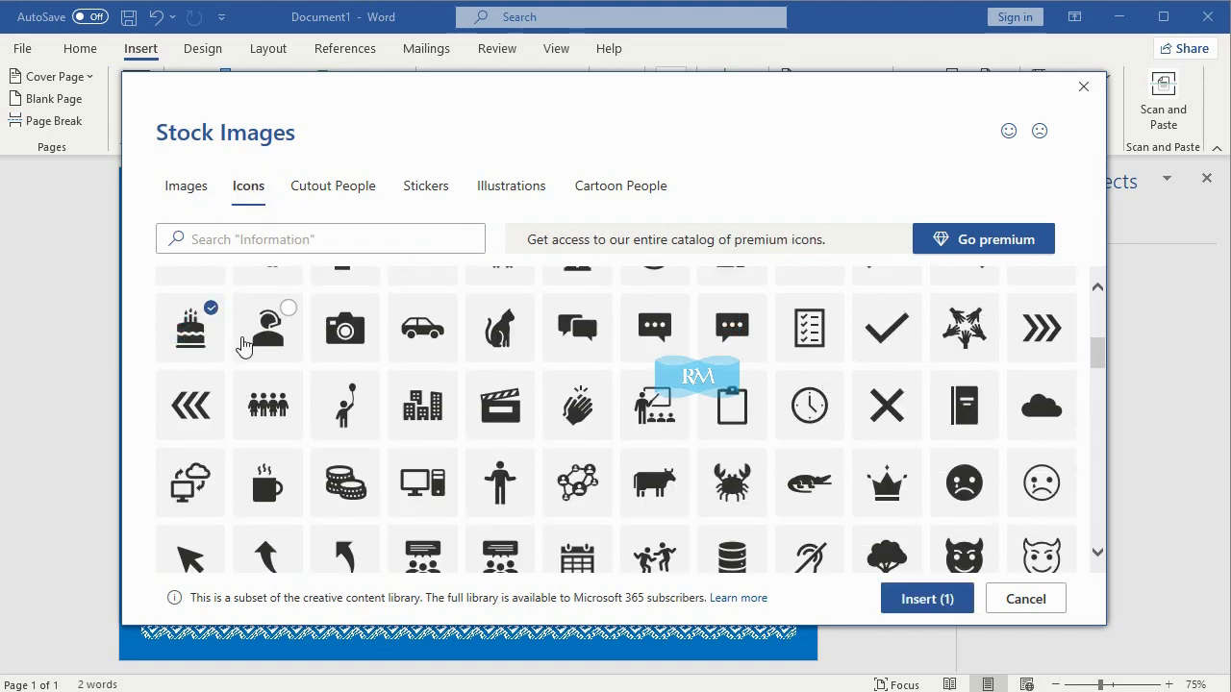
{"action": "left_click", "coordinate": [923, 600]}
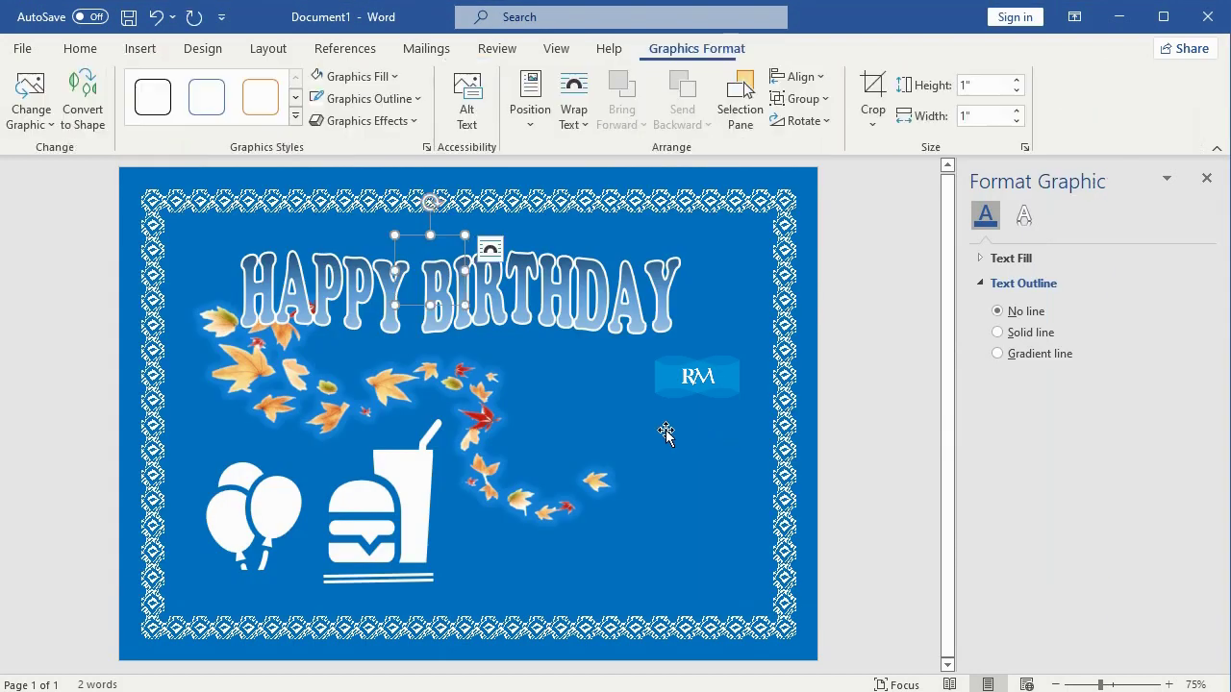
Set the cake in front of text, fill it white, and place it under HAPPY BIRTHDAY's right end
{"action": "left_click", "coordinate": [490, 249]}
{"action": "left_click", "coordinate": [632, 429]}
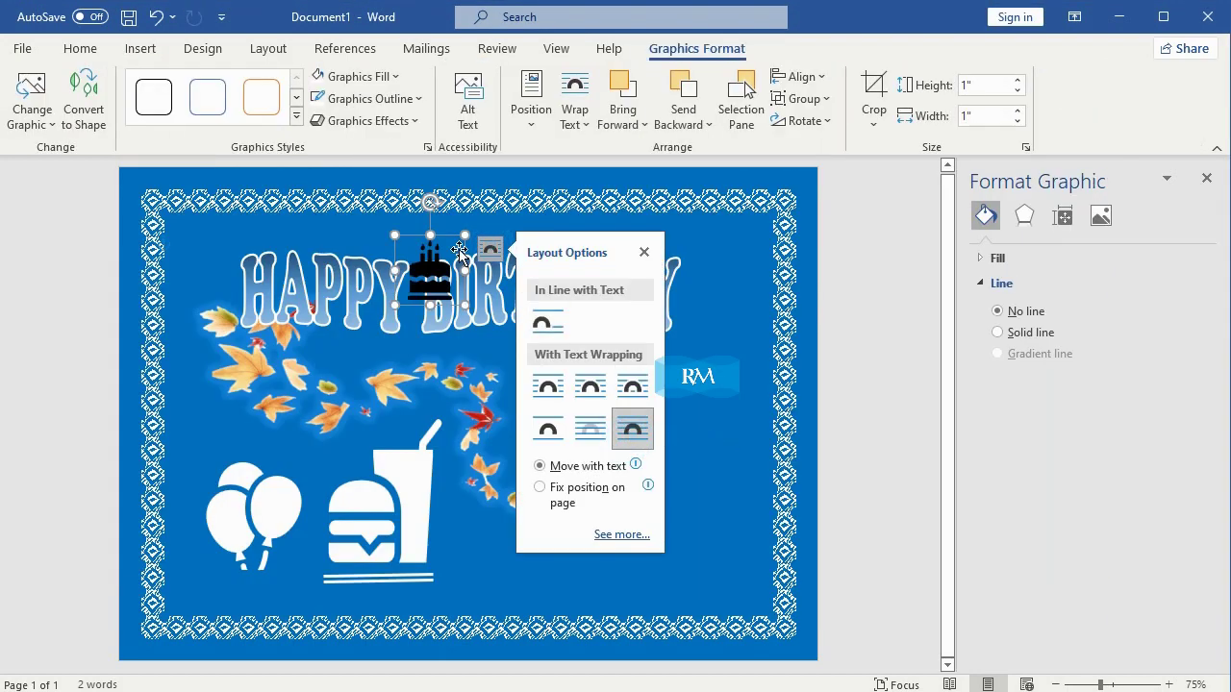
{"action": "mouse_move", "coordinate": [452, 249]}
{"action": "left_mouse_down"}
{"action": "mouse_move", "coordinate": [624, 394]}
{"action": "mouse_move", "coordinate": [691, 327]}
{"action": "left_mouse_up"}
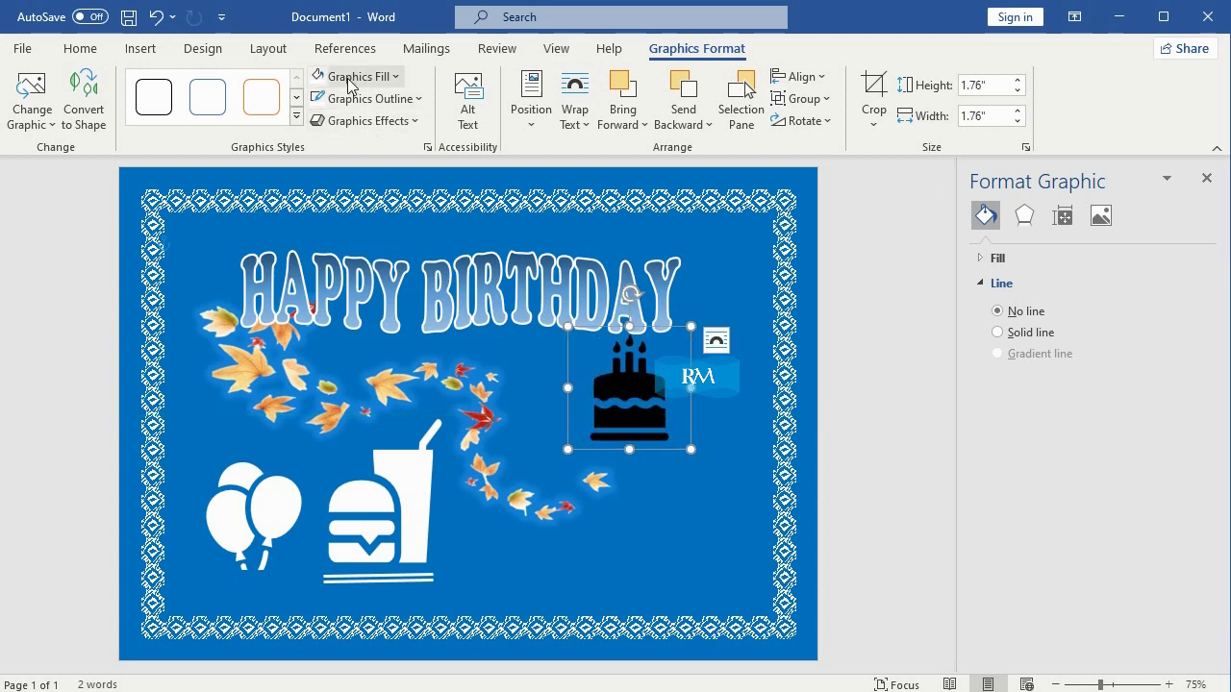
{"action": "left_click", "coordinate": [400, 77]}
{"action": "left_click", "coordinate": [324, 121]}
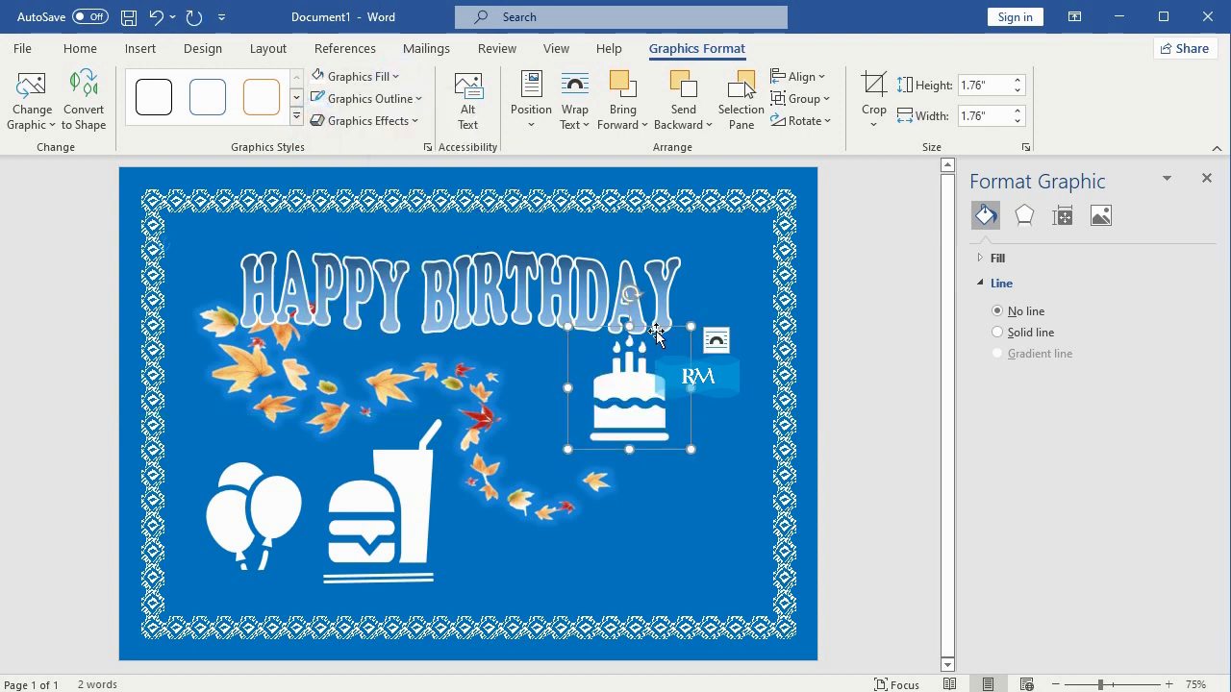
{"action": "left_click_drag", "start_coordinate": [656, 333], "coordinate": [641, 346]}
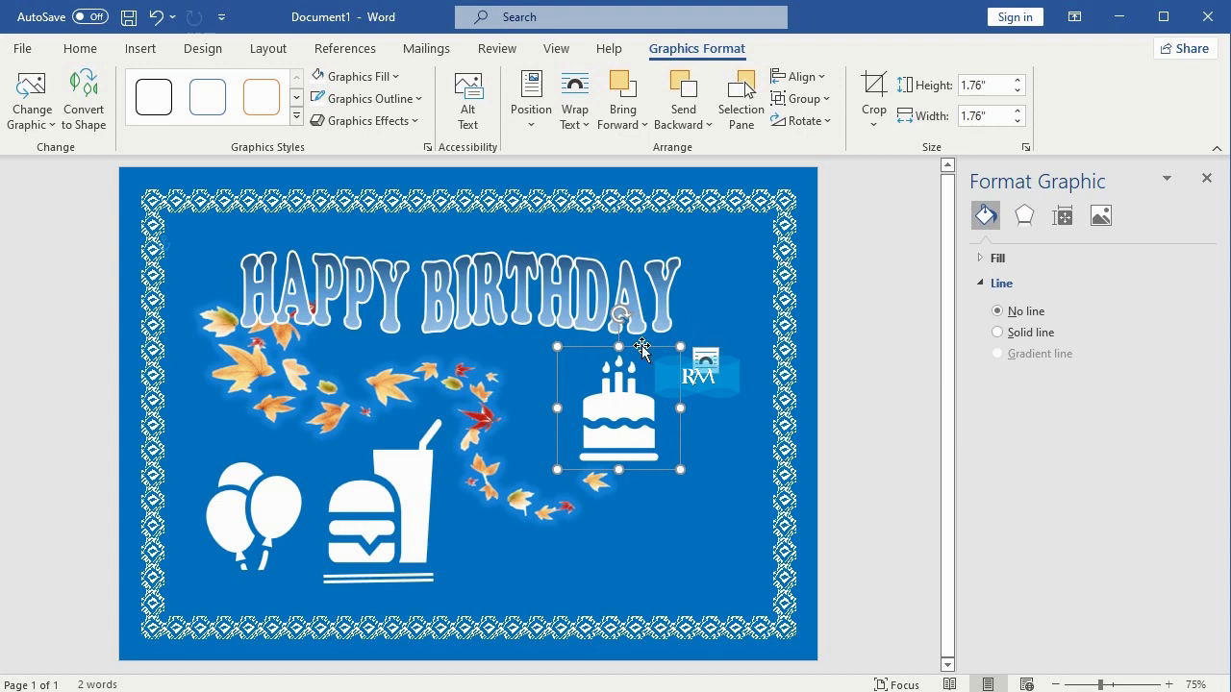
{"action": "left_click", "coordinate": [141, 48]}
Add yellow 'To You' WordArt with a warp transform, placed just right of the cake
{"action": "left_click", "coordinate": [965, 102]}
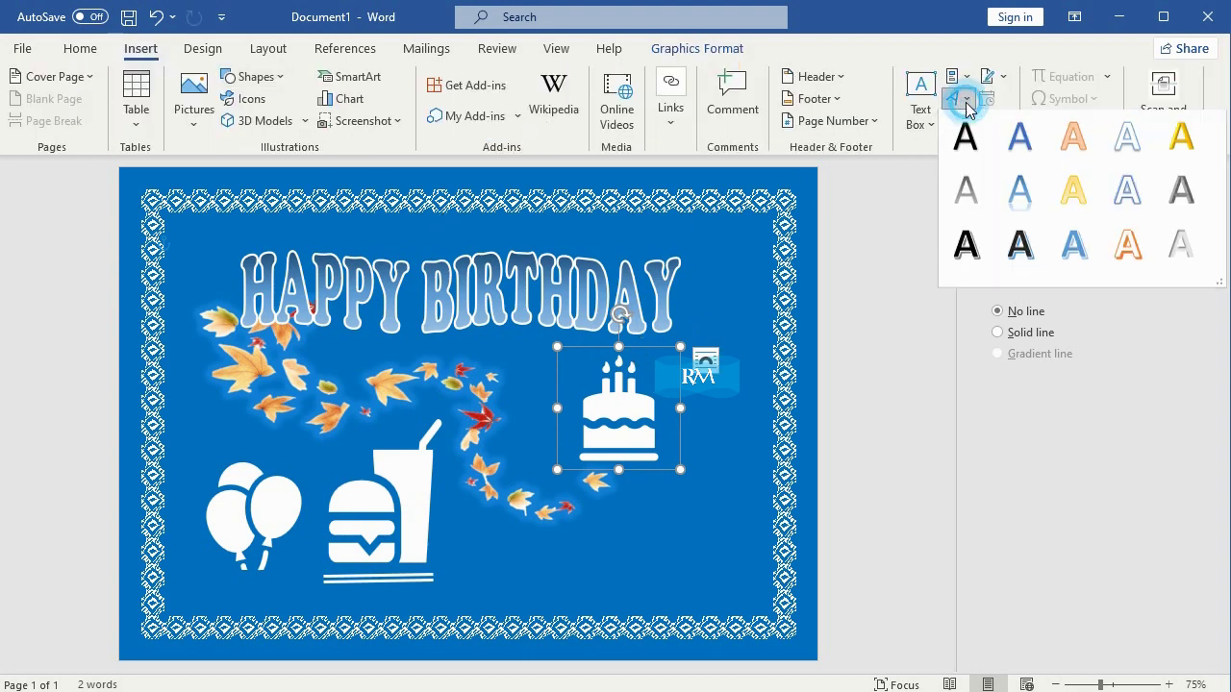
{"action": "left_click", "coordinate": [1073, 192]}
{"action": "type", "text": "To You"}
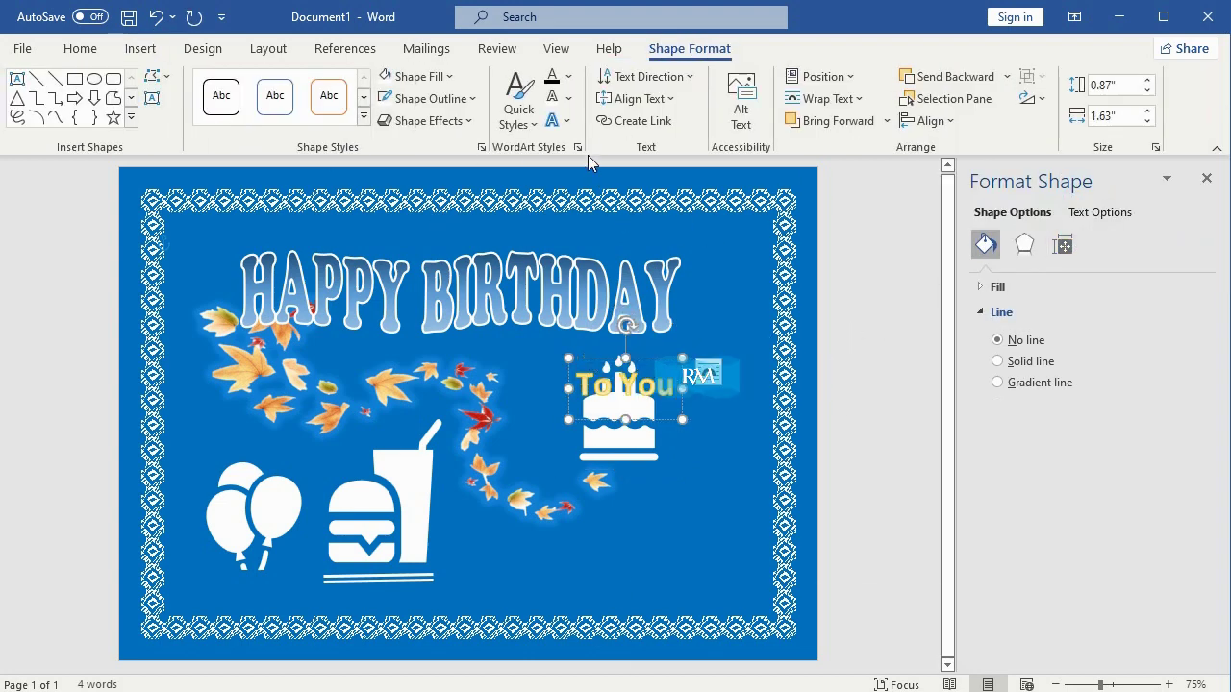
{"action": "left_click", "coordinate": [552, 120]}
{"action": "mouse_move", "coordinate": [678, 389]}
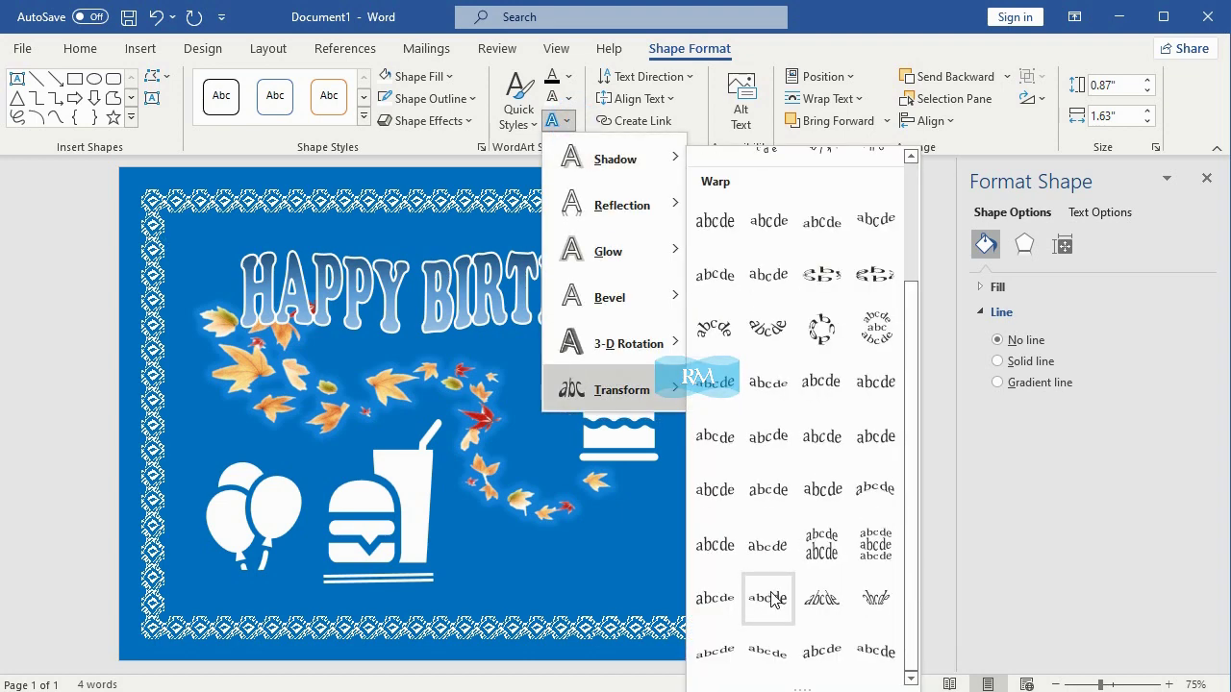
{"action": "left_click", "coordinate": [774, 601]}
{"action": "left_click_drag", "start_coordinate": [663, 360], "coordinate": [738, 346]}
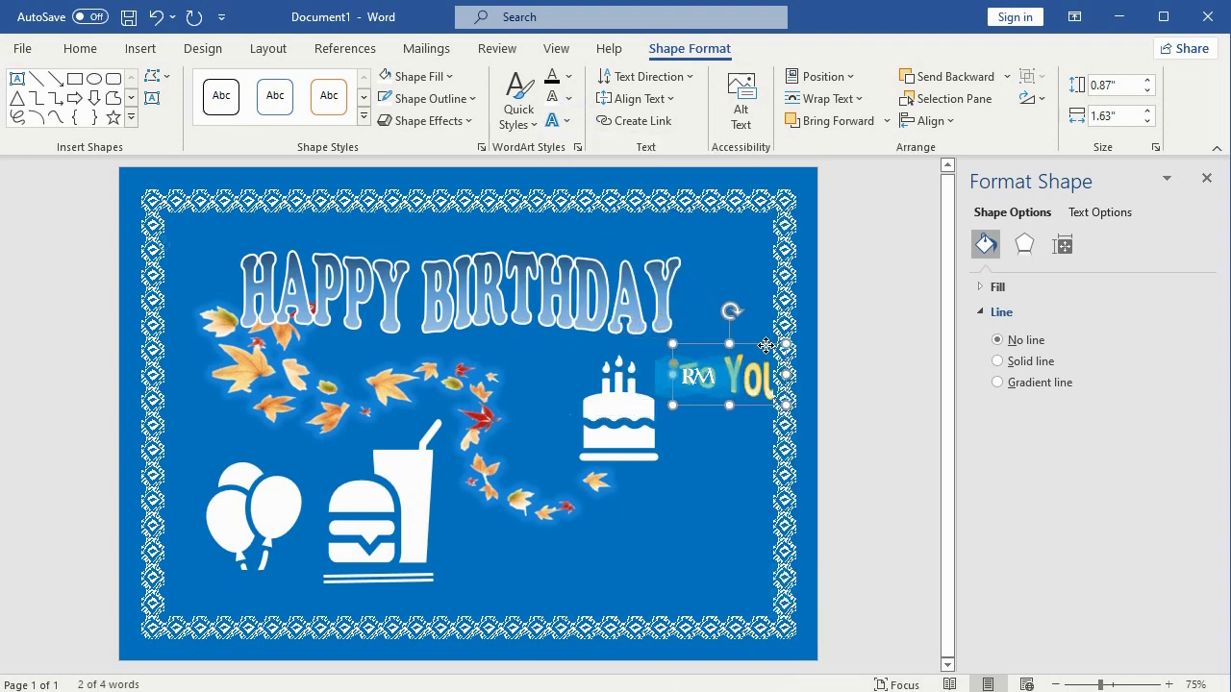
{"action": "left_click", "coordinate": [852, 373]}
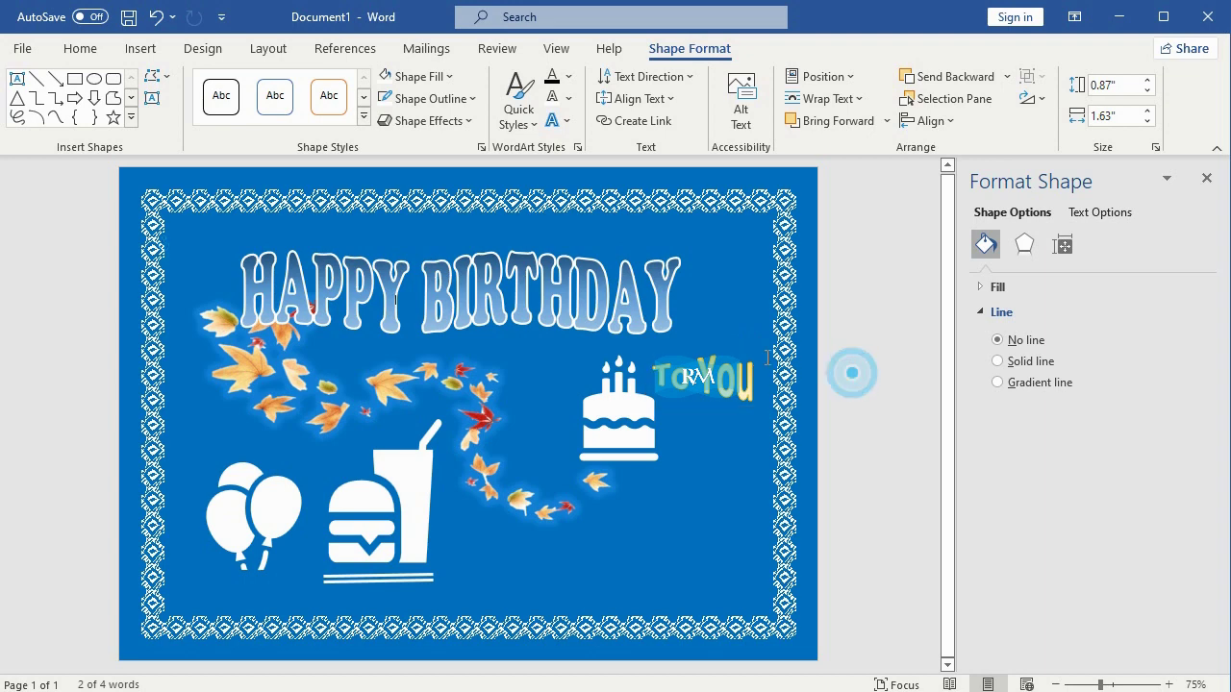
{"action": "left_click", "coordinate": [141, 48]}
Insert the fireworks icon from the stock icons library
{"action": "left_click", "coordinate": [195, 120]}
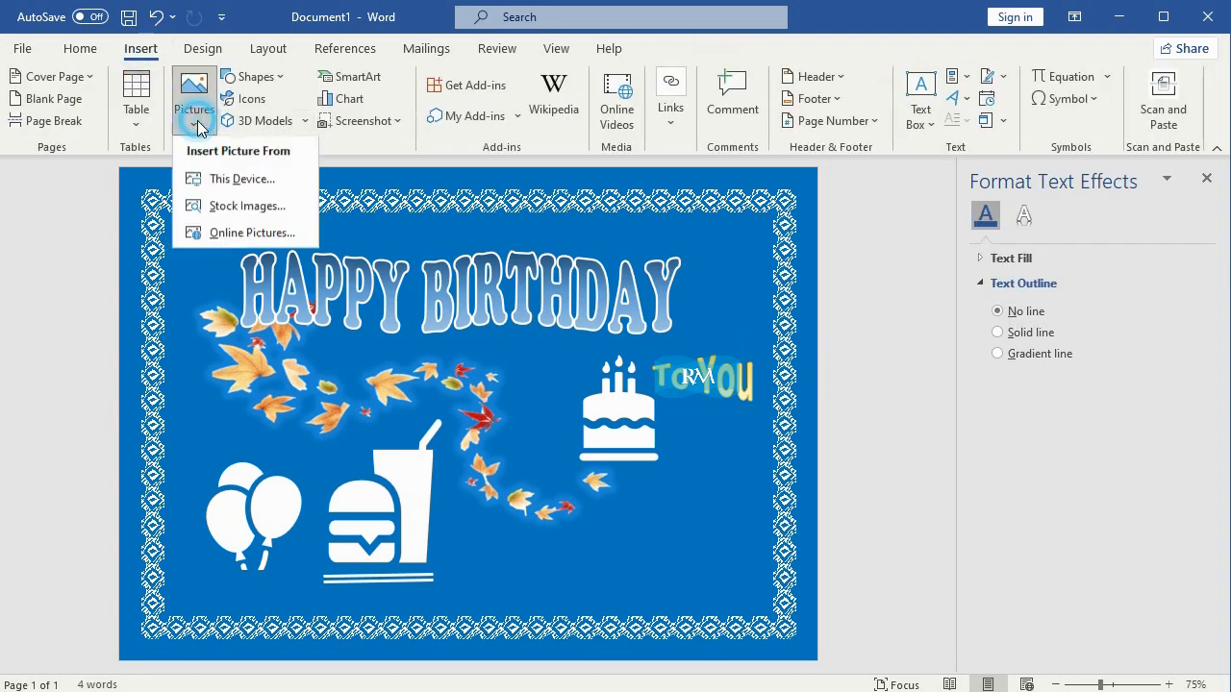
{"action": "left_click", "coordinate": [234, 204]}
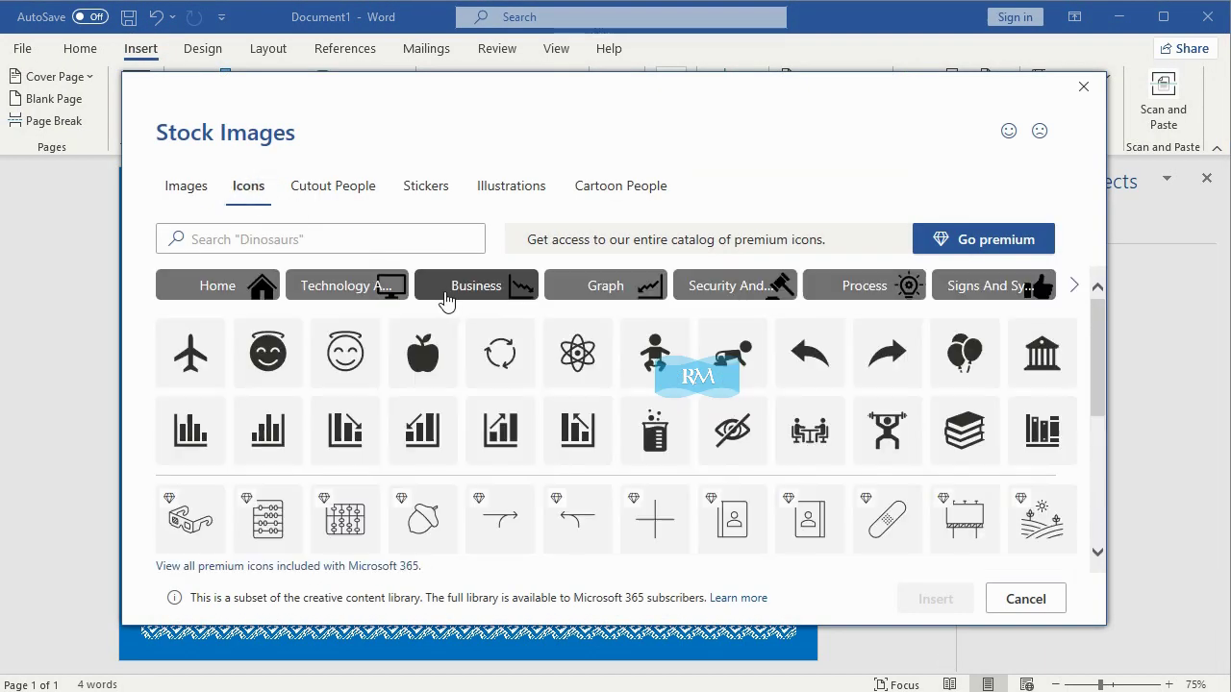
{"action": "scroll", "coordinate": [534, 382], "scroll_direction": "down", "scroll_amount": 3}
{"action": "scroll", "coordinate": [581, 487], "scroll_direction": "down", "scroll_amount": 4}
{"action": "scroll", "coordinate": [694, 428], "scroll_direction": "down", "scroll_amount": 3}
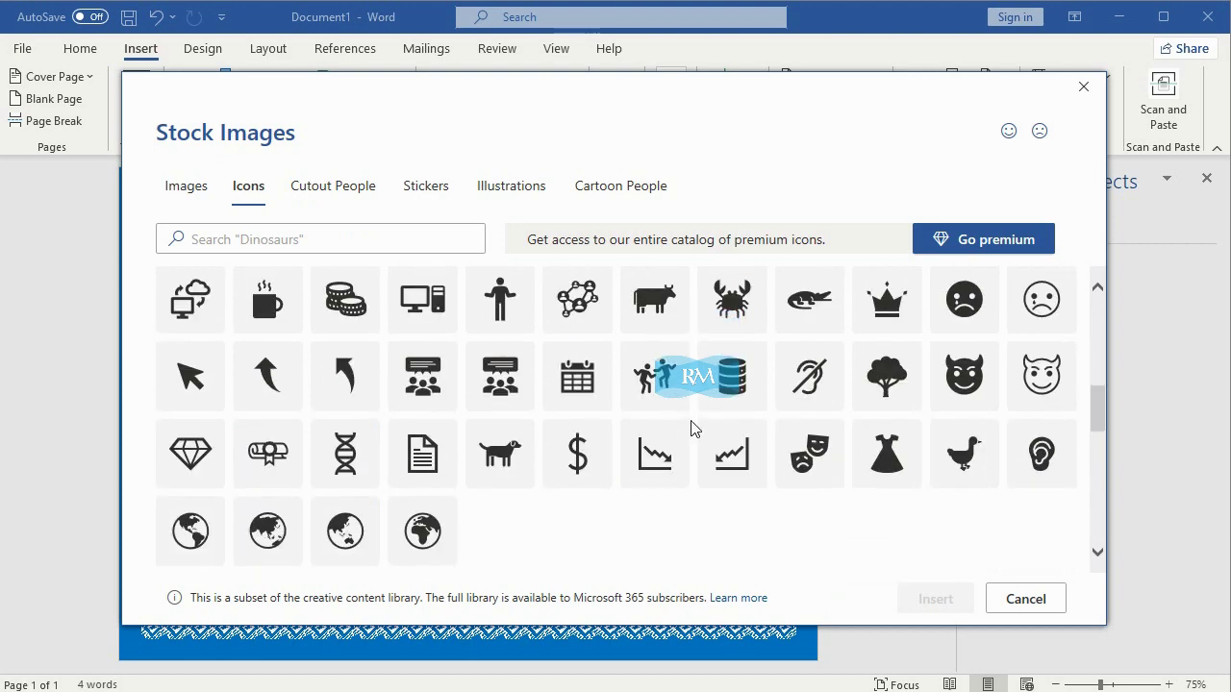
{"action": "scroll", "coordinate": [695, 433], "scroll_direction": "down", "scroll_amount": 2}
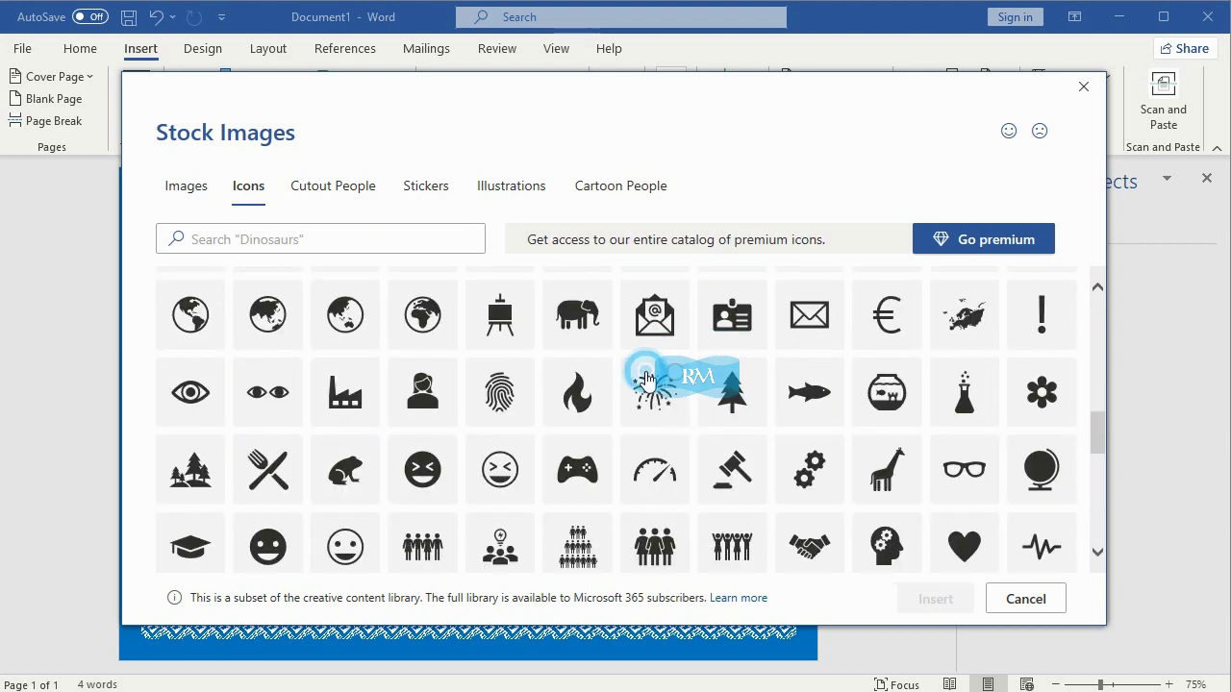
{"action": "left_click", "coordinate": [786, 475]}
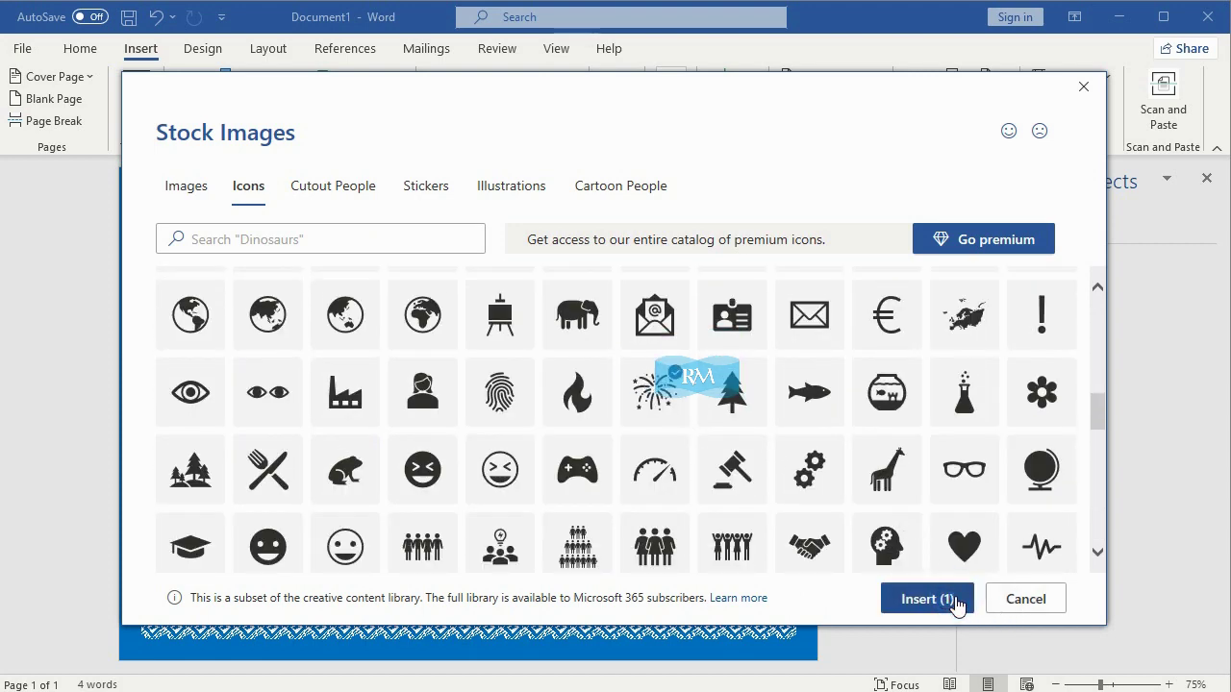
{"action": "left_click", "coordinate": [926, 600]}
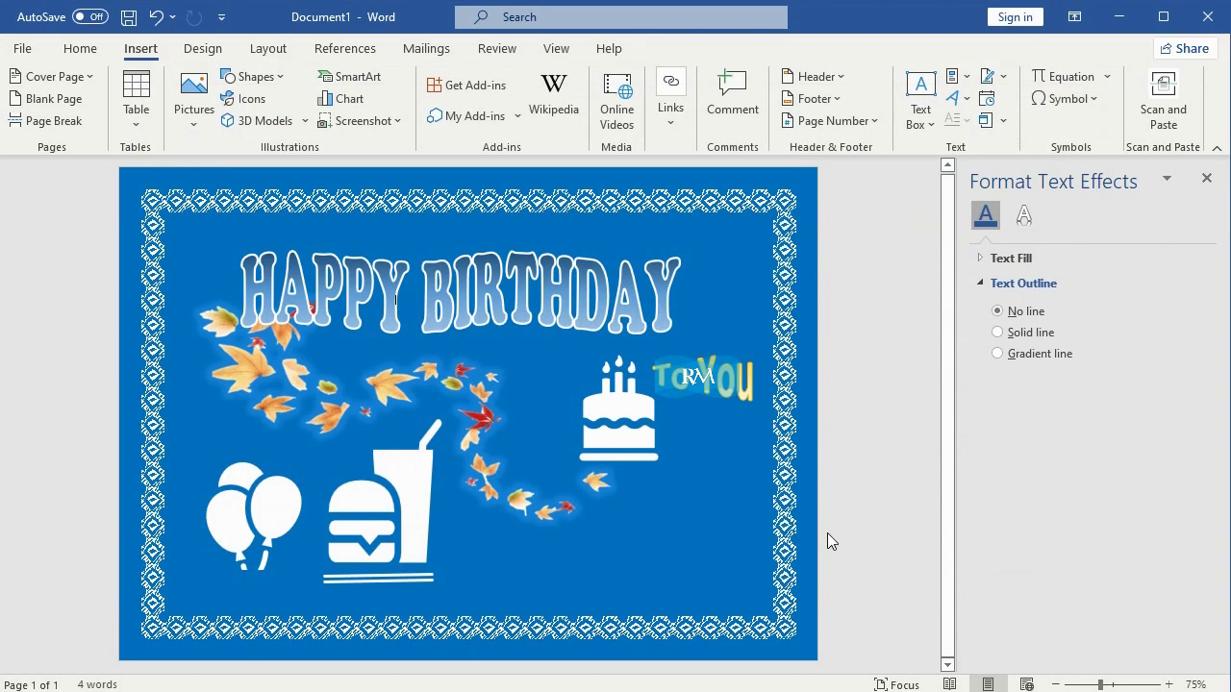
Set the fireworks in front of text, fill it white, and move it to the lower right
{"action": "left_click", "coordinate": [490, 248]}
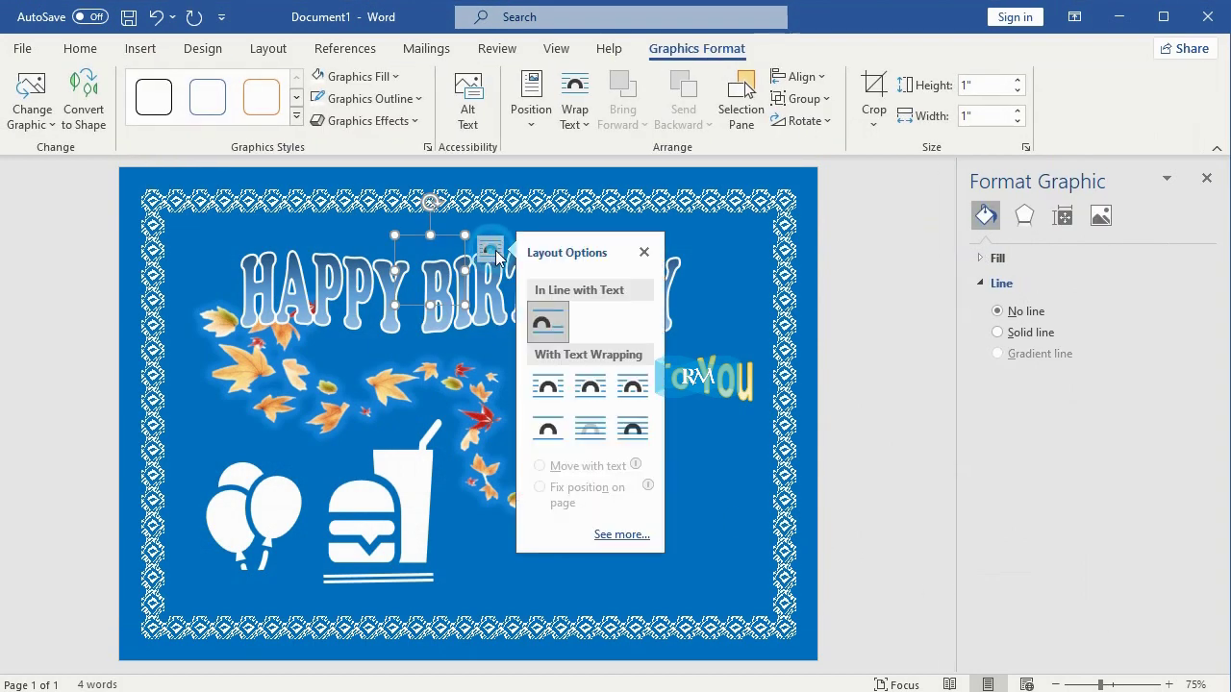
{"action": "left_click", "coordinate": [632, 429]}
{"action": "left_click", "coordinate": [394, 76]}
{"action": "left_click", "coordinate": [321, 123]}
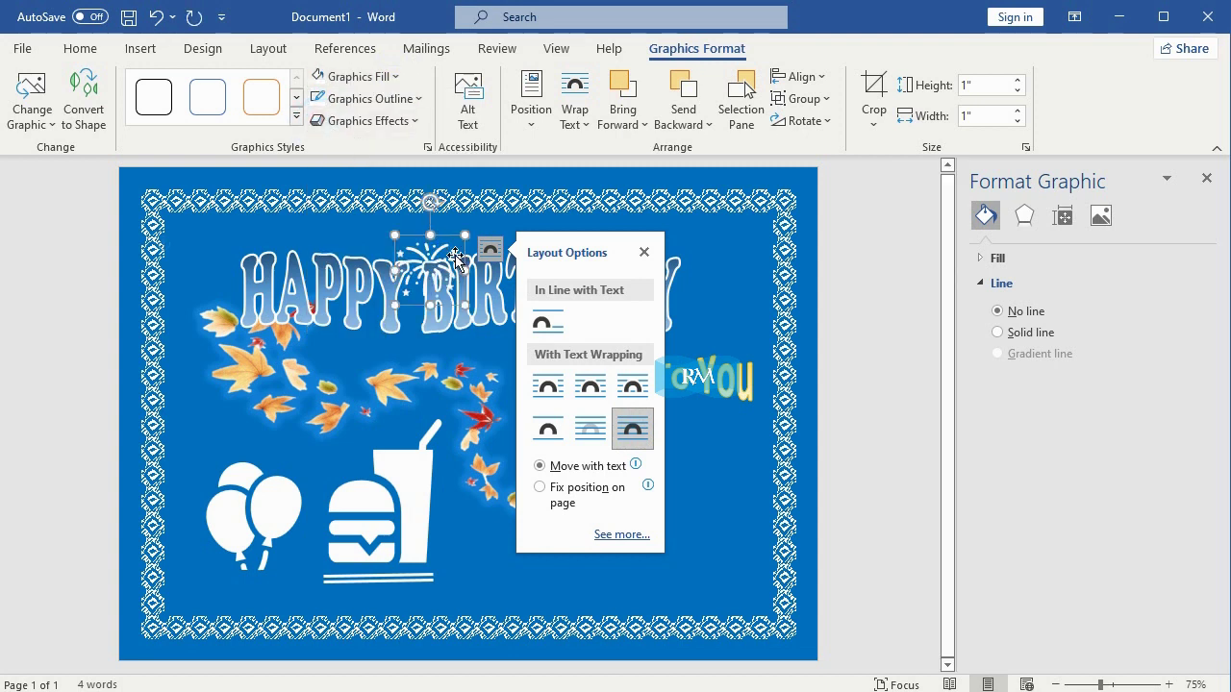
{"action": "mouse_move", "coordinate": [444, 240]}
{"action": "left_mouse_down"}
{"action": "mouse_move", "coordinate": [686, 516]}
{"action": "mouse_move", "coordinate": [751, 475]}
{"action": "mouse_move", "coordinate": [736, 472]}
{"action": "left_mouse_up"}
Shift the cake icon slightly left and up, then reselect the fireworks
{"action": "left_click", "coordinate": [627, 414]}
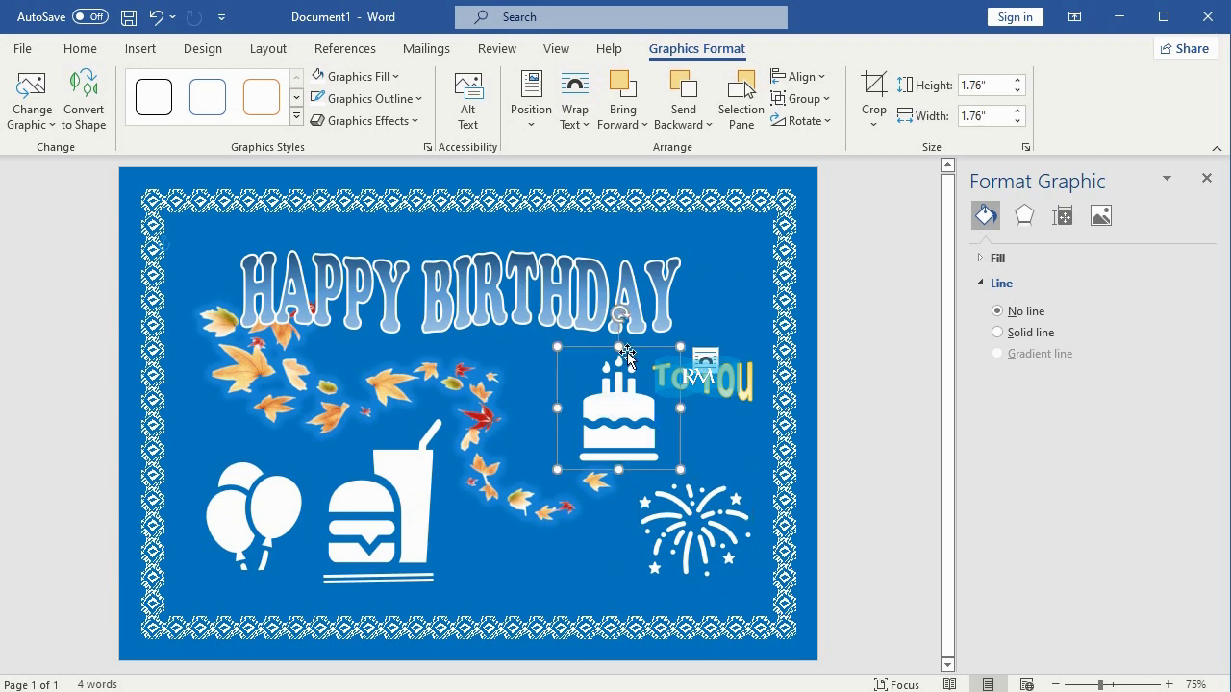
{"action": "left_click_drag", "start_coordinate": [640, 352], "coordinate": [614, 343]}
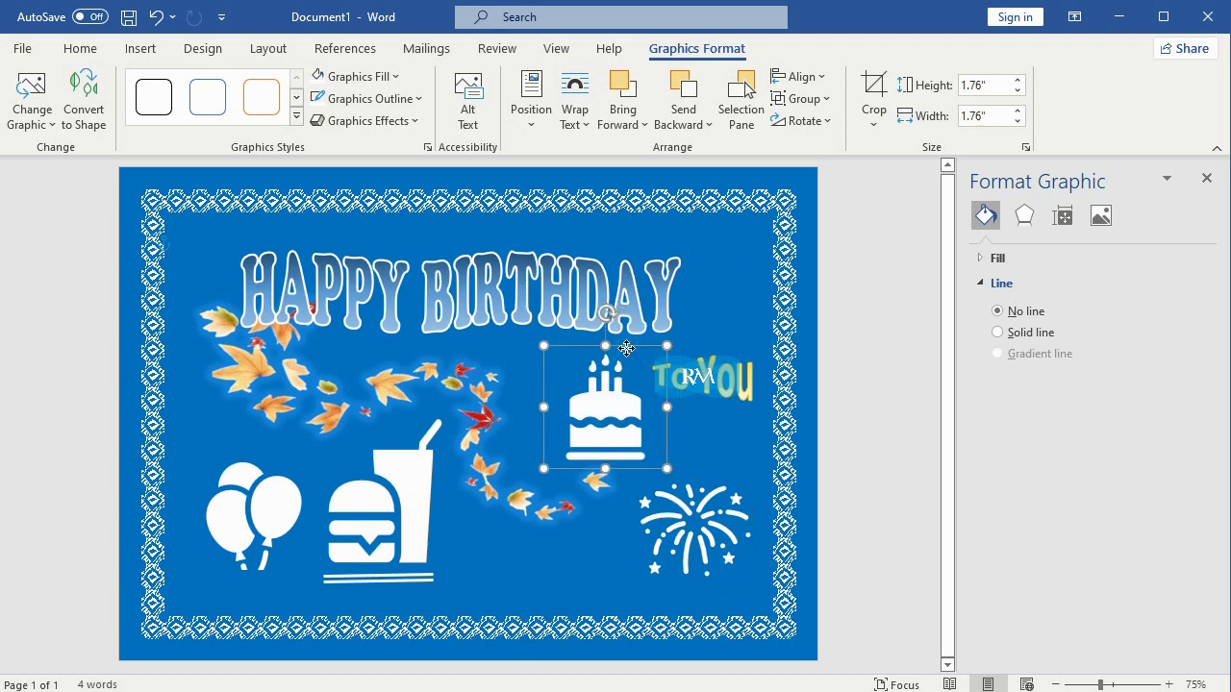
{"action": "left_click", "coordinate": [840, 390]}
{"action": "left_click", "coordinate": [694, 529]}
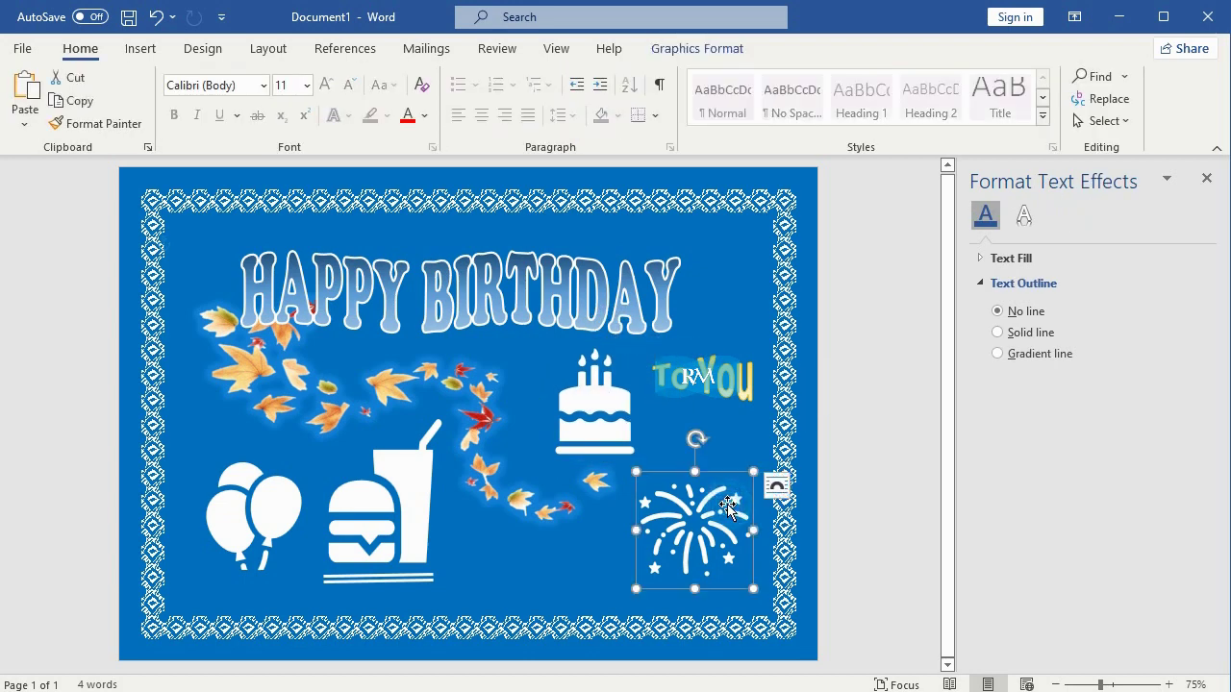
Paste two small fireworks copies side by side beneath To You, then close the Format pane
{"action": "left_click", "coordinate": [31, 91]}
{"action": "mouse_move", "coordinate": [727, 481]}
{"action": "left_mouse_down"}
{"action": "mouse_move", "coordinate": [686, 394]}
{"action": "mouse_move", "coordinate": [638, 458]}
{"action": "mouse_move", "coordinate": [717, 415]}
{"action": "mouse_move", "coordinate": [677, 412]}
{"action": "left_mouse_up"}
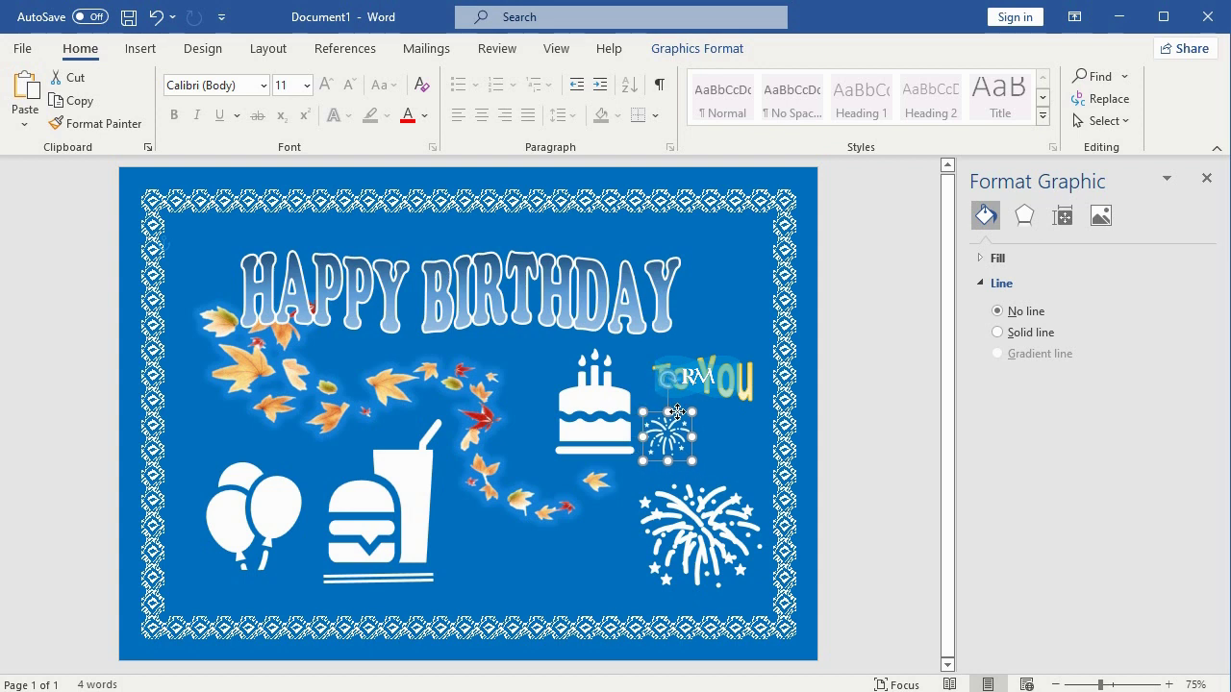
{"action": "left_click", "coordinate": [697, 524]}
{"action": "mouse_move", "coordinate": [761, 483]}
{"action": "left_mouse_down"}
{"action": "mouse_move", "coordinate": [686, 534]}
{"action": "mouse_move", "coordinate": [747, 421]}
{"action": "mouse_move", "coordinate": [736, 413]}
{"action": "left_mouse_up"}
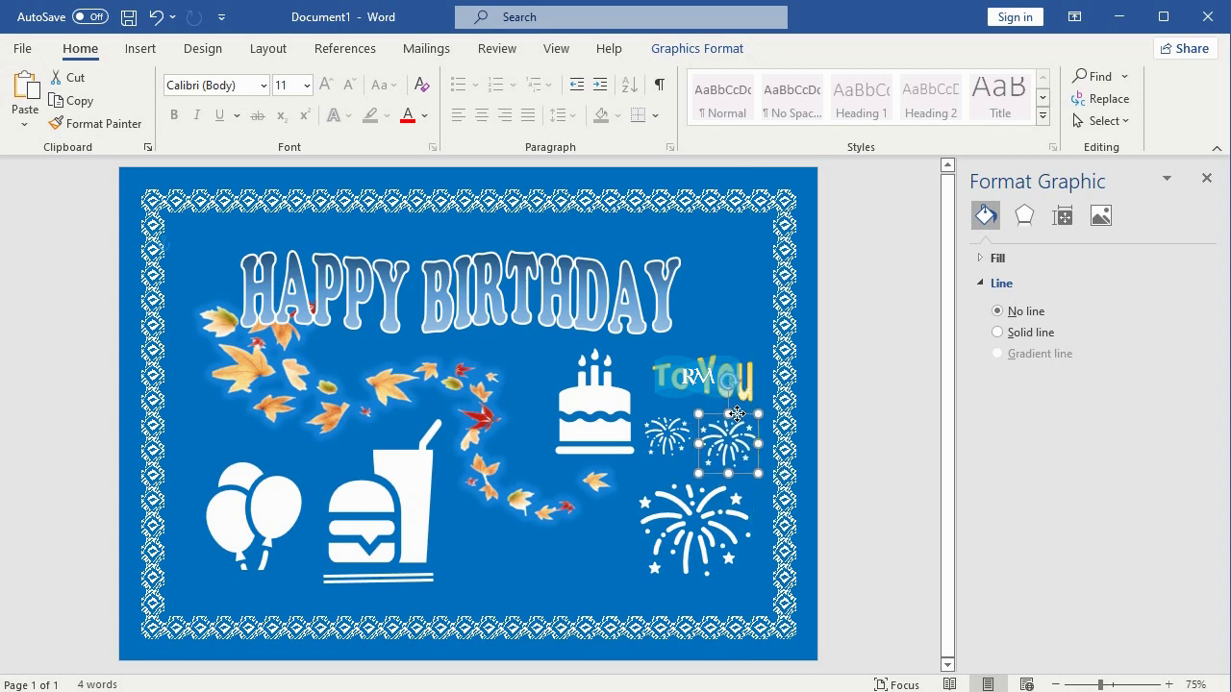
{"action": "left_click", "coordinate": [882, 419]}
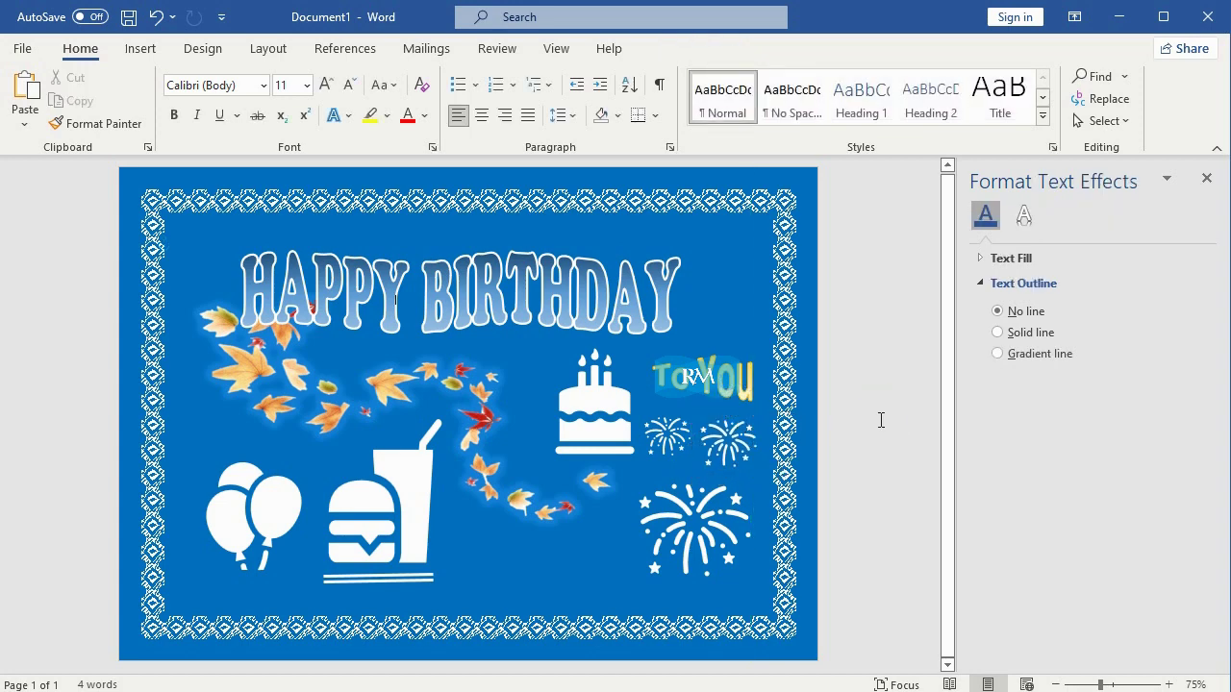
{"action": "left_click", "coordinate": [1206, 181]}
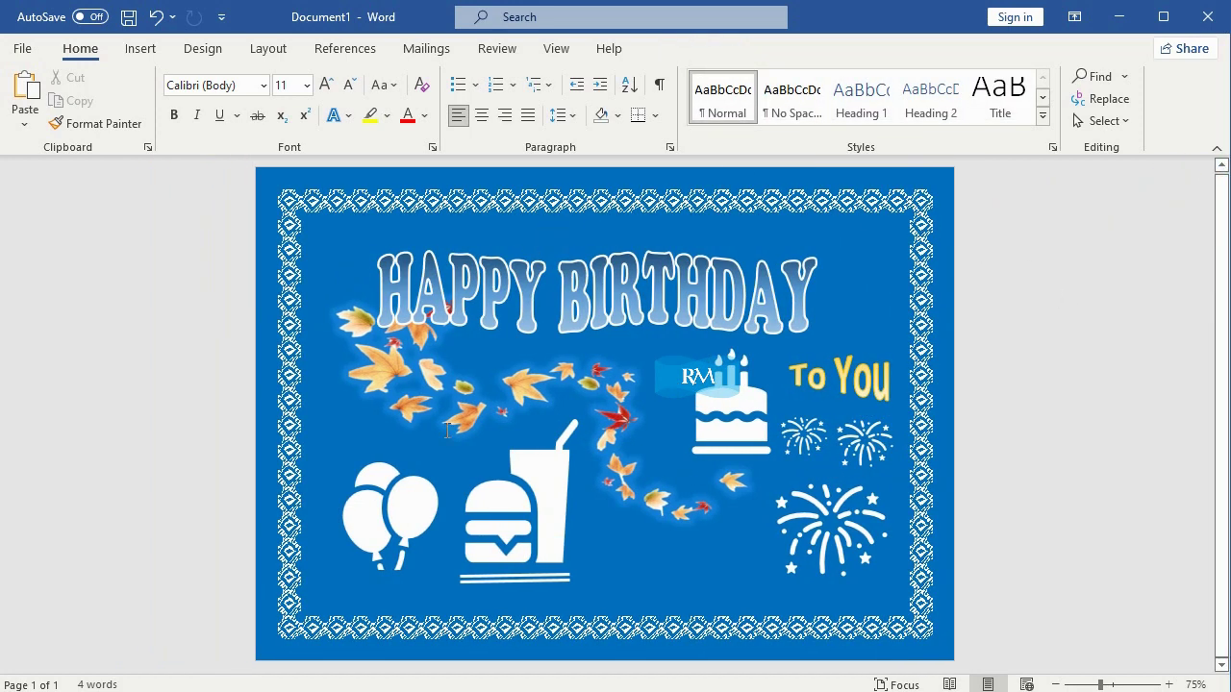